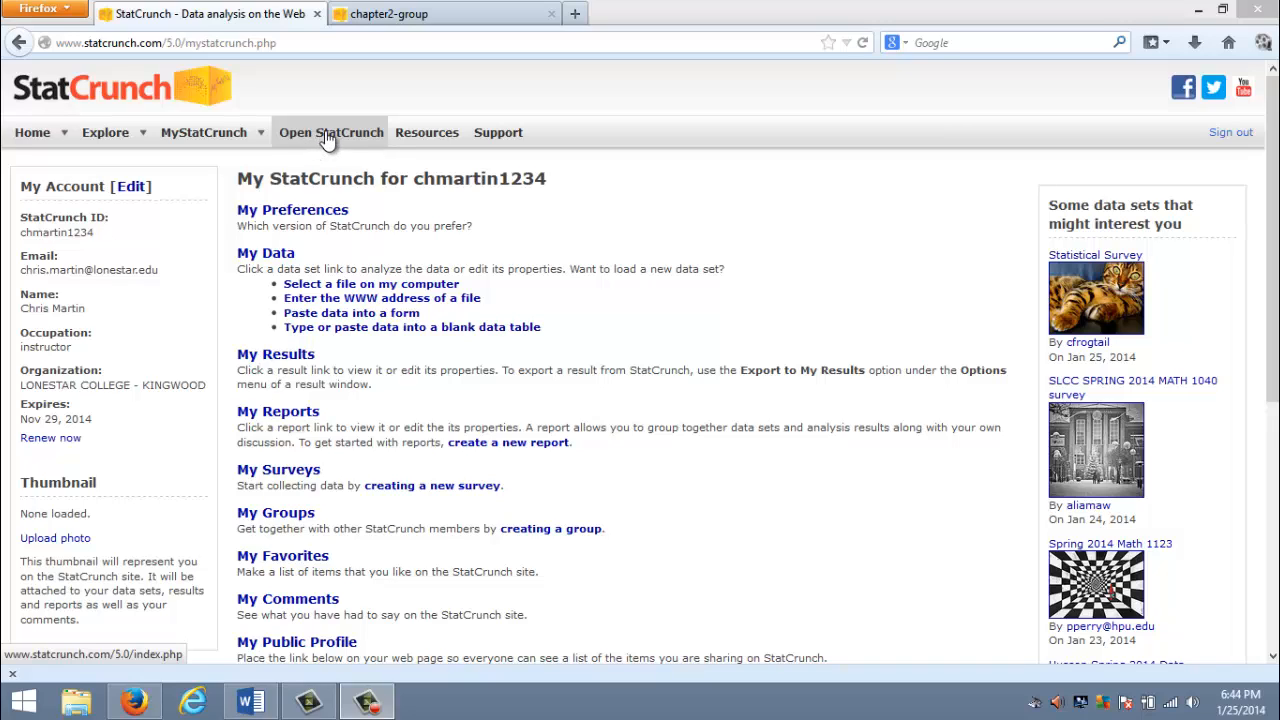
- In the chapter2-group data set, set up a histogram of var1 with bins starting at 99.5 and a width of 5
{"action": "left_click", "coordinate": [466, 15]}
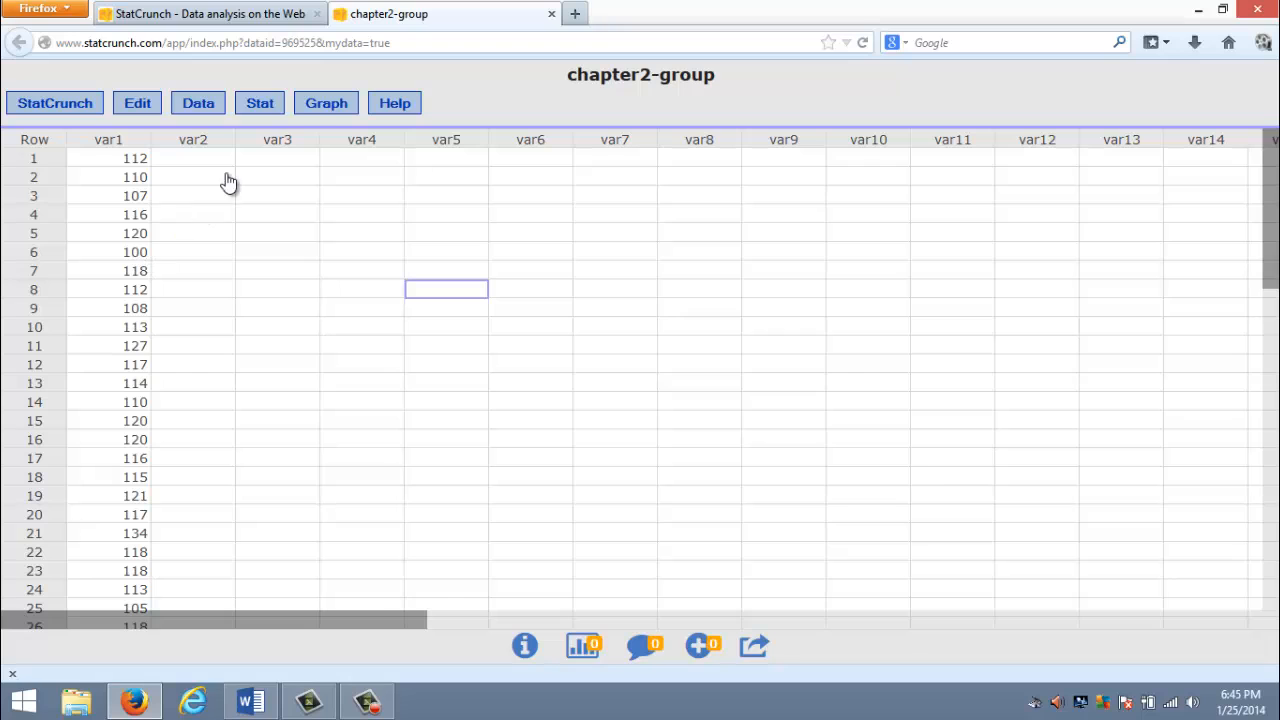
{"action": "left_click", "coordinate": [318, 106]}
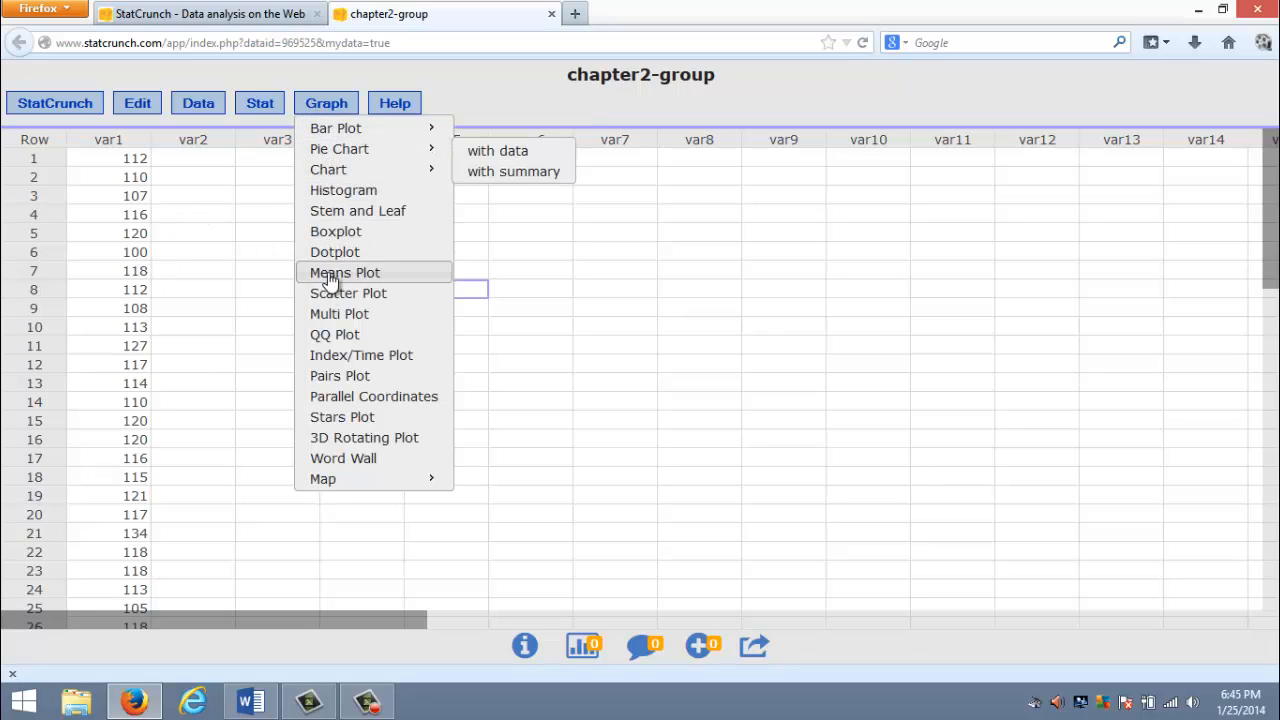
{"action": "left_click", "coordinate": [340, 192]}
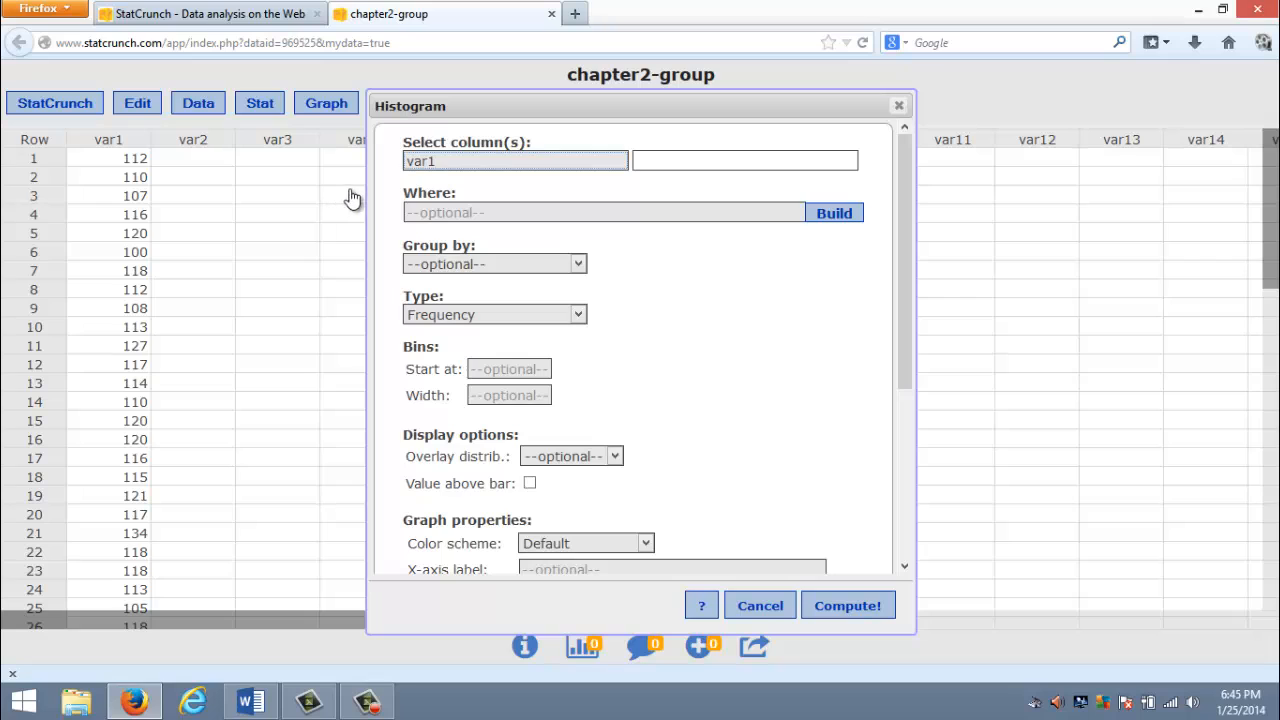
{"action": "left_click", "coordinate": [422, 163]}
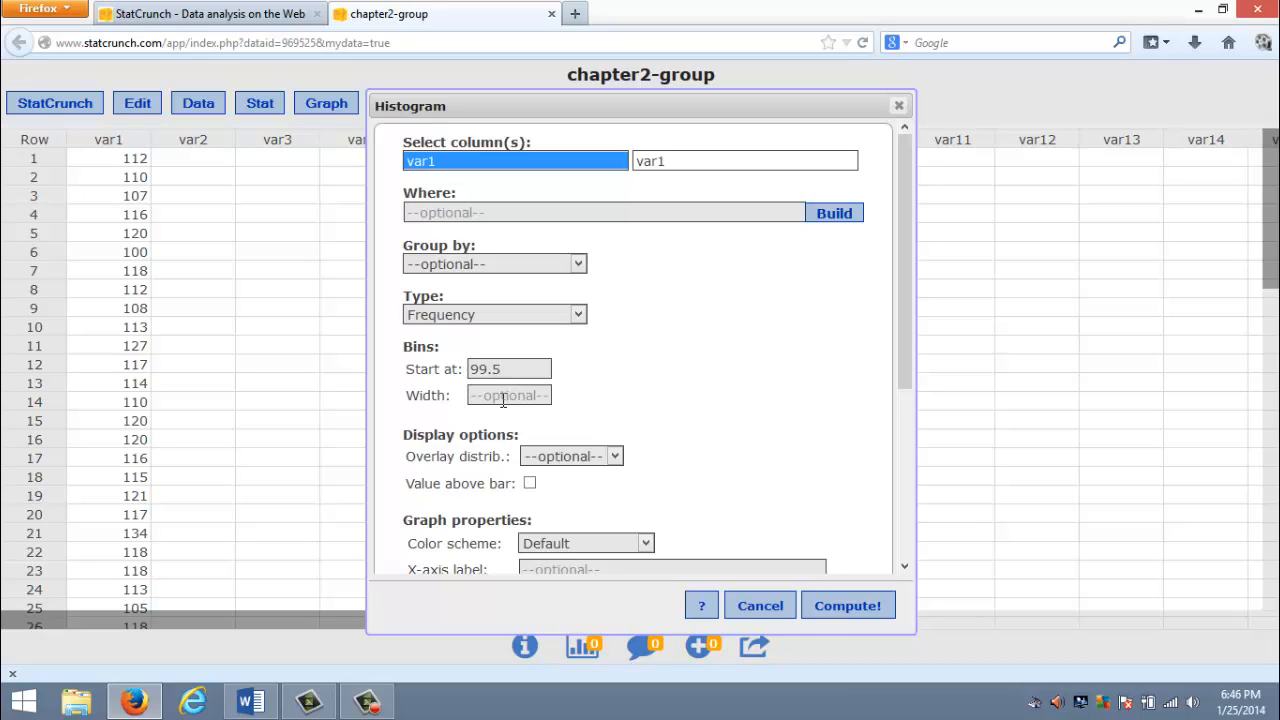
{"action": "left_click", "coordinate": [503, 399]}
{"action": "type", "text": "5"}
- Enable vertical lines for the histogram and compute it
{"action": "left_click_drag", "start_coordinate": [903, 259], "coordinate": [885, 374]}
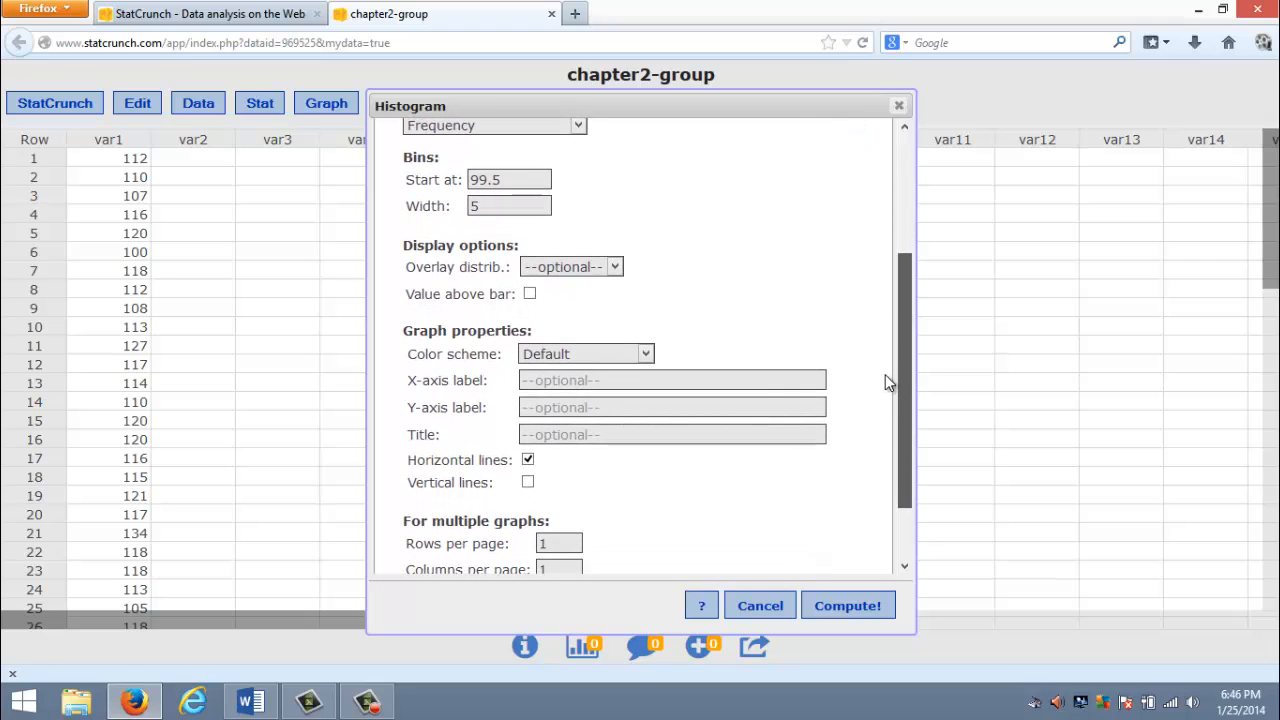
{"action": "left_click", "coordinate": [528, 482]}
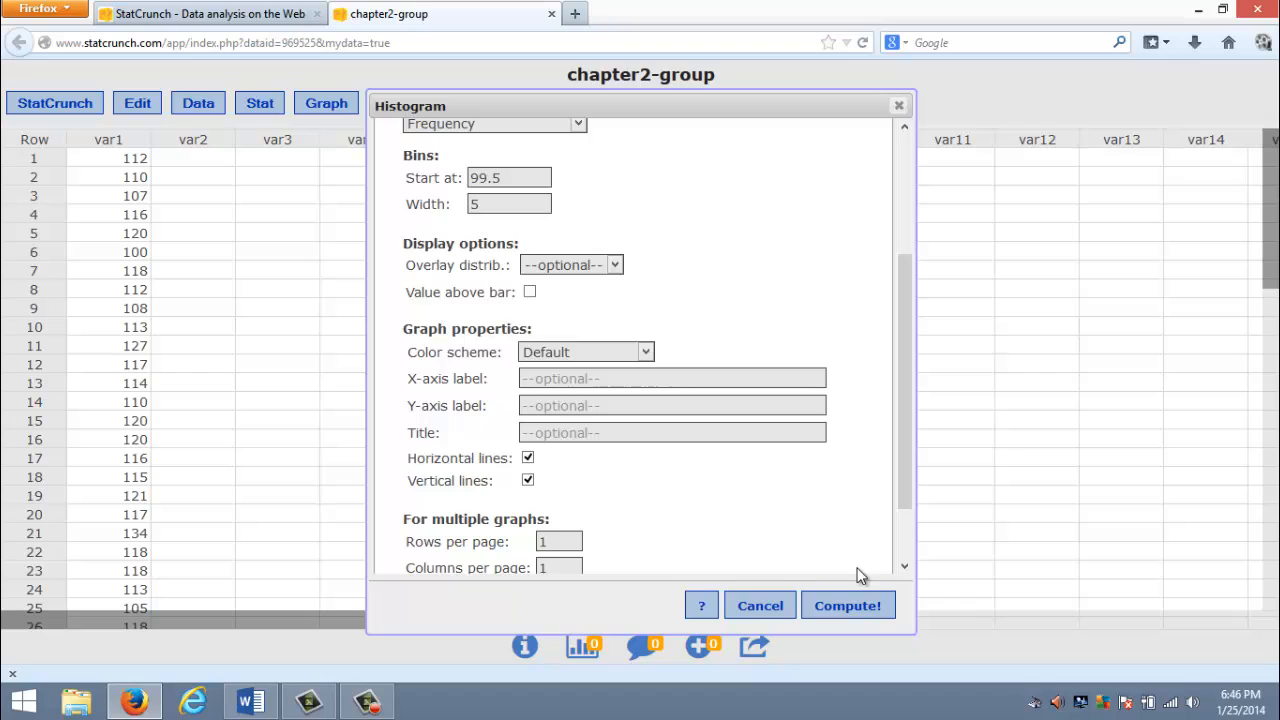
{"action": "left_click", "coordinate": [852, 606]}
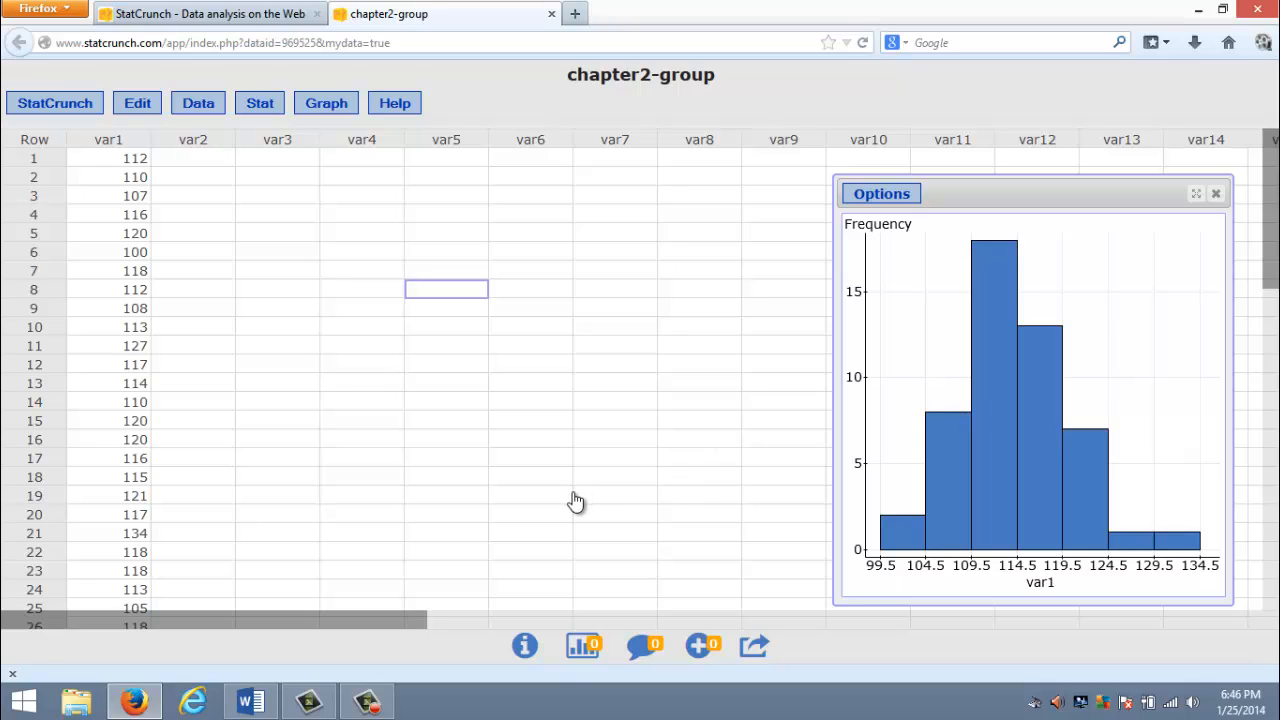
- Copy the computed histogram as an image using its copy option
{"action": "left_click", "coordinate": [878, 195]}
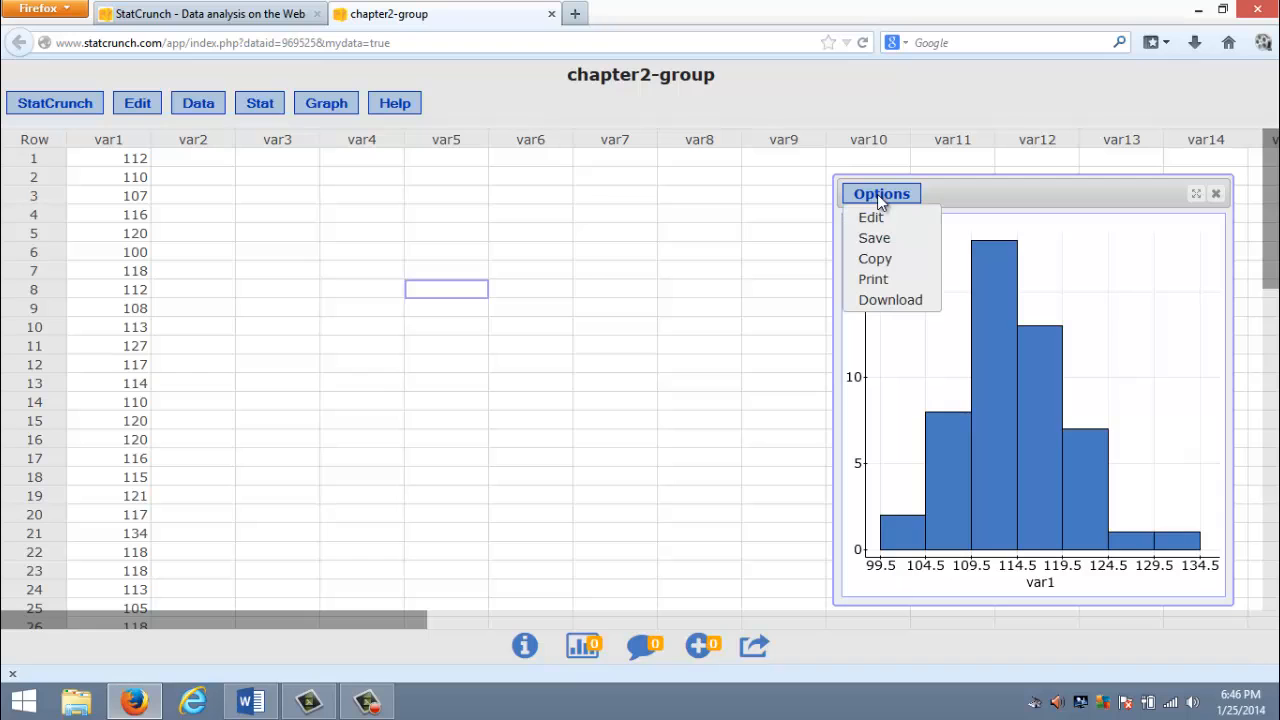
{"action": "left_click", "coordinate": [879, 261]}
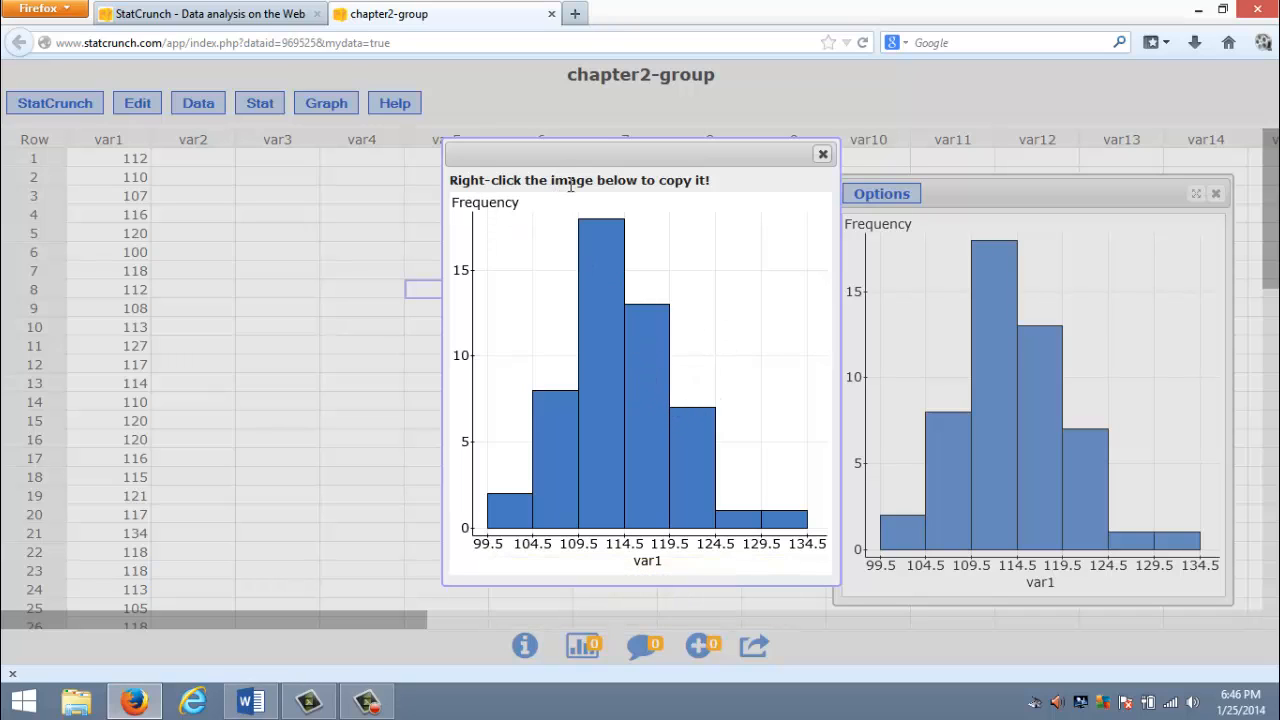
{"action": "right_click", "coordinate": [728, 343]}
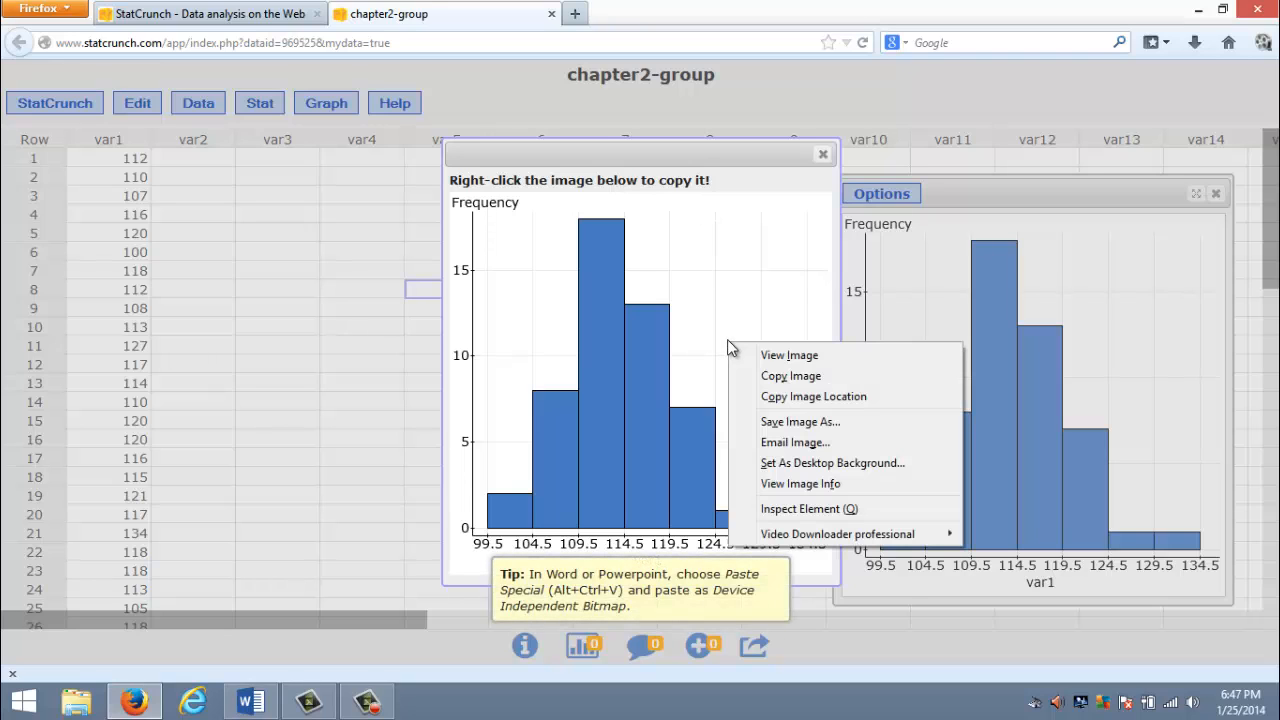
{"action": "left_click", "coordinate": [784, 380]}
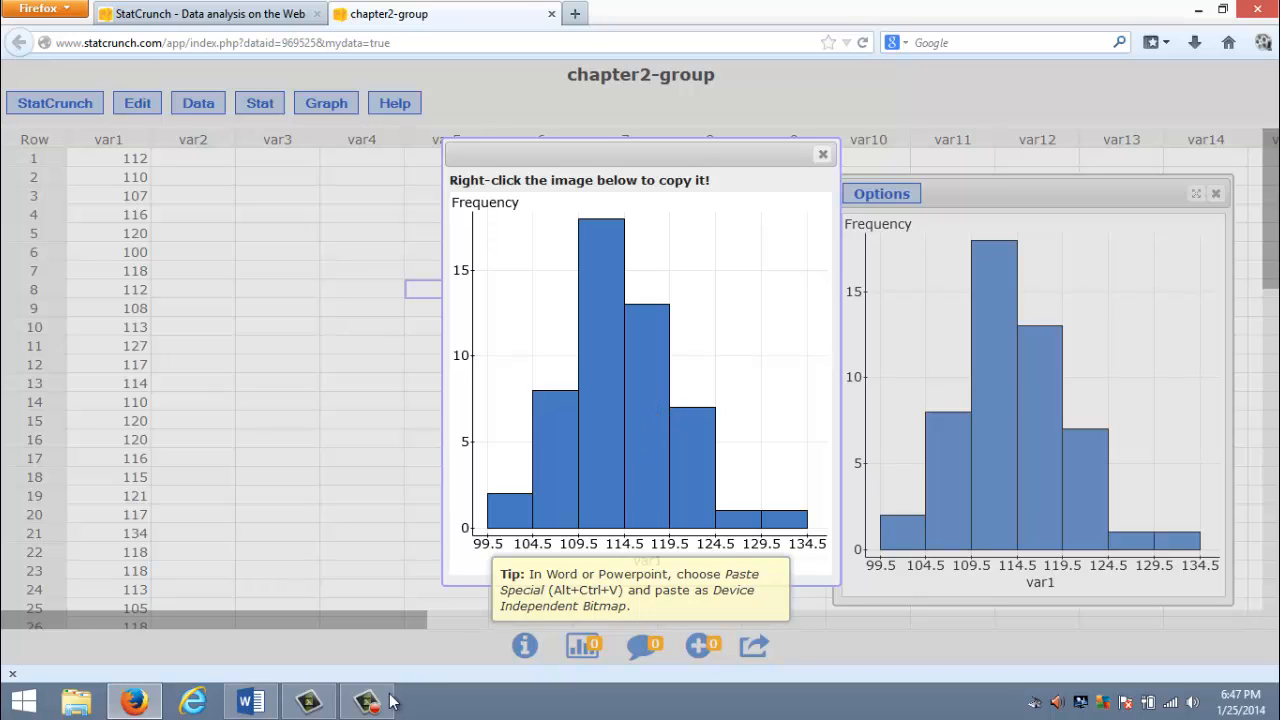
- Switch to Word and paste the copied histogram into the blank document as a Device Independent Bitmap
{"action": "left_click", "coordinate": [251, 703]}
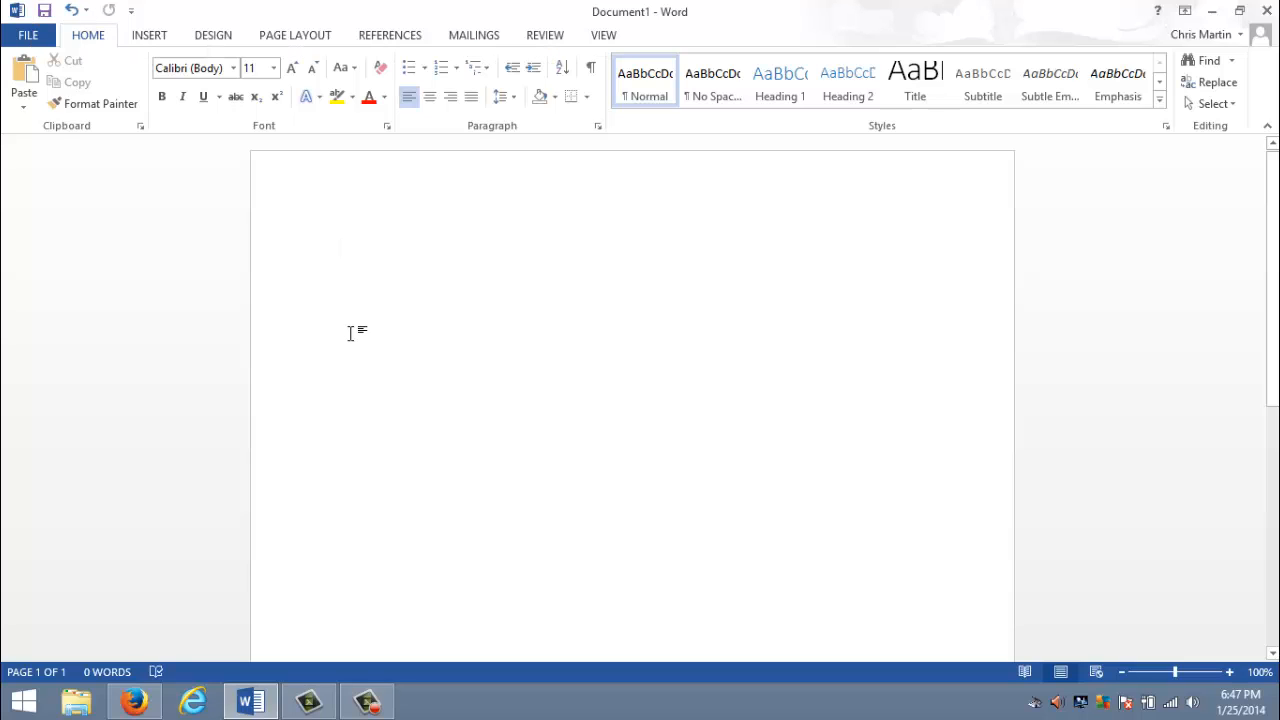
{"action": "key", "text": "ctrl+alt+v"}
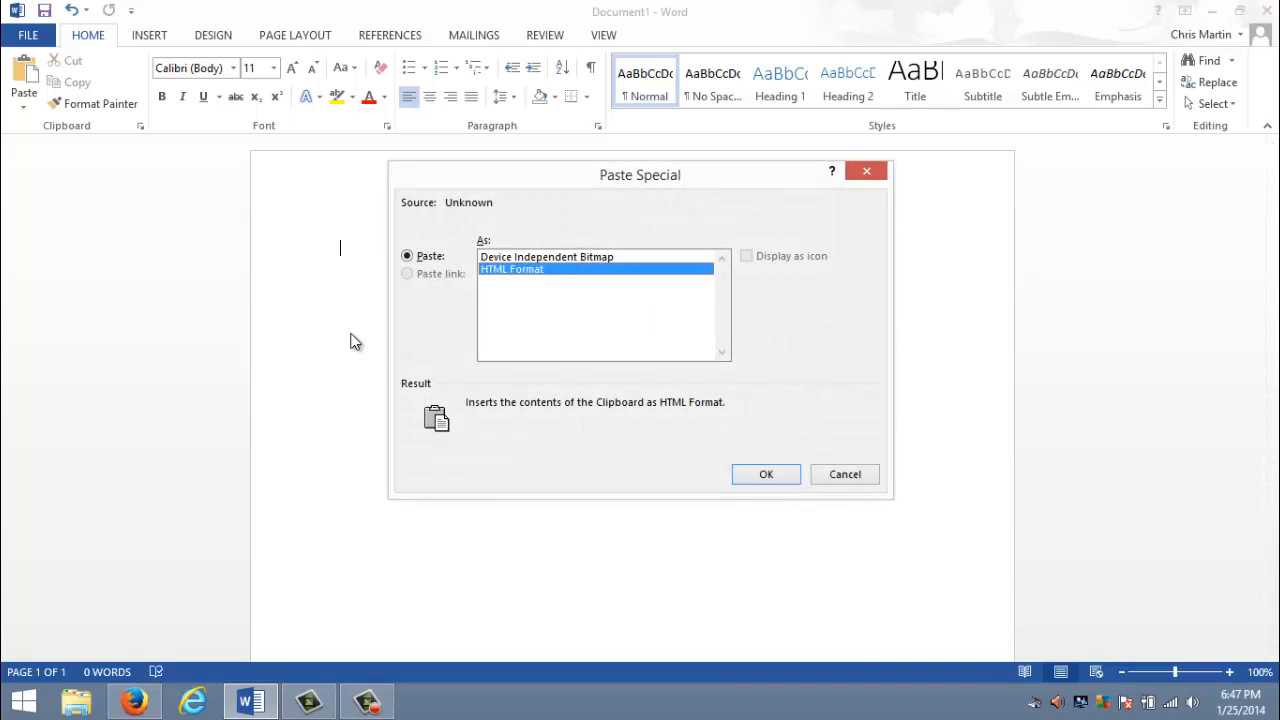
{"action": "left_click", "coordinate": [518, 259]}
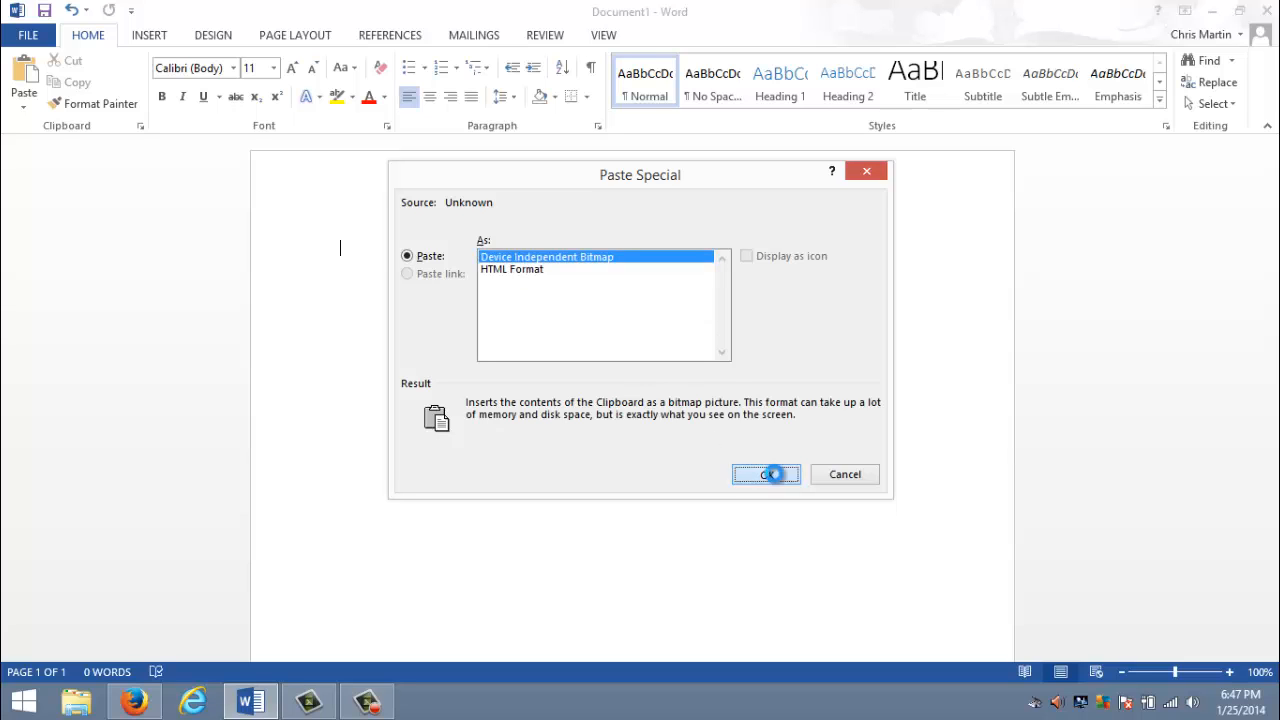
{"action": "left_click", "coordinate": [765, 474]}
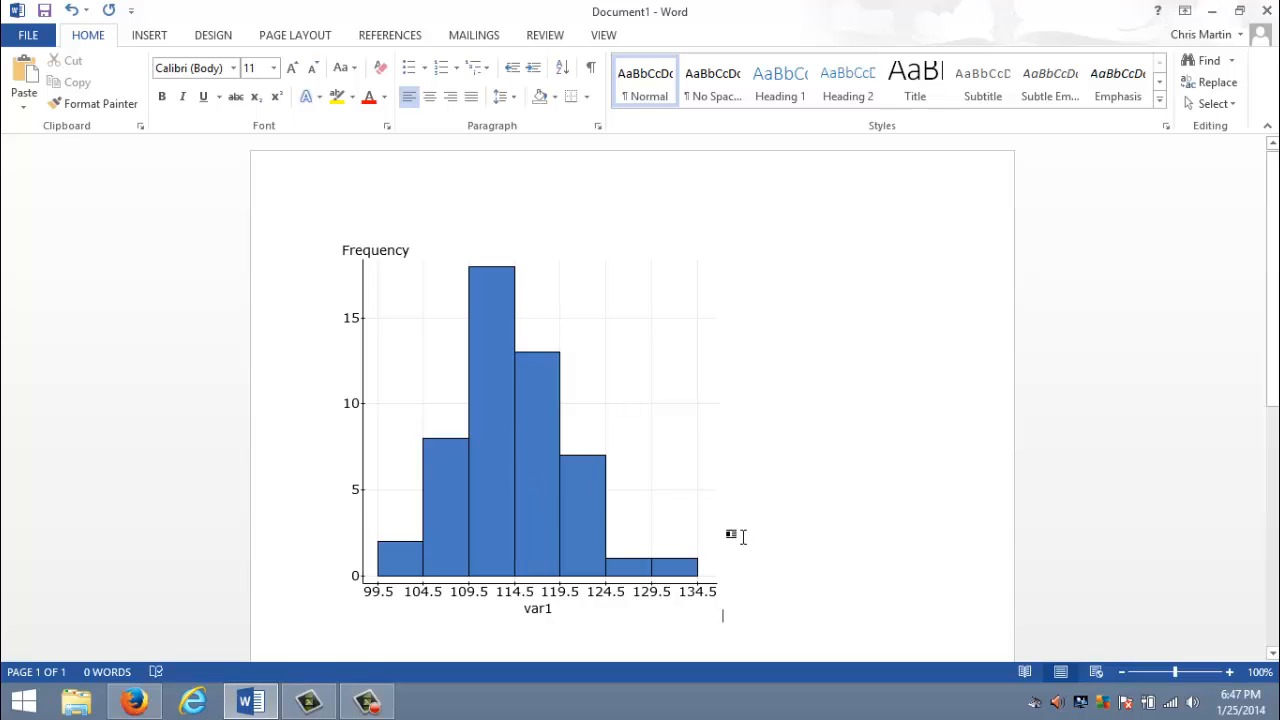
- Resize the pasted histogram picture proportionally, leaving it slightly larger than its pasted size
{"action": "left_click", "coordinate": [555, 505]}
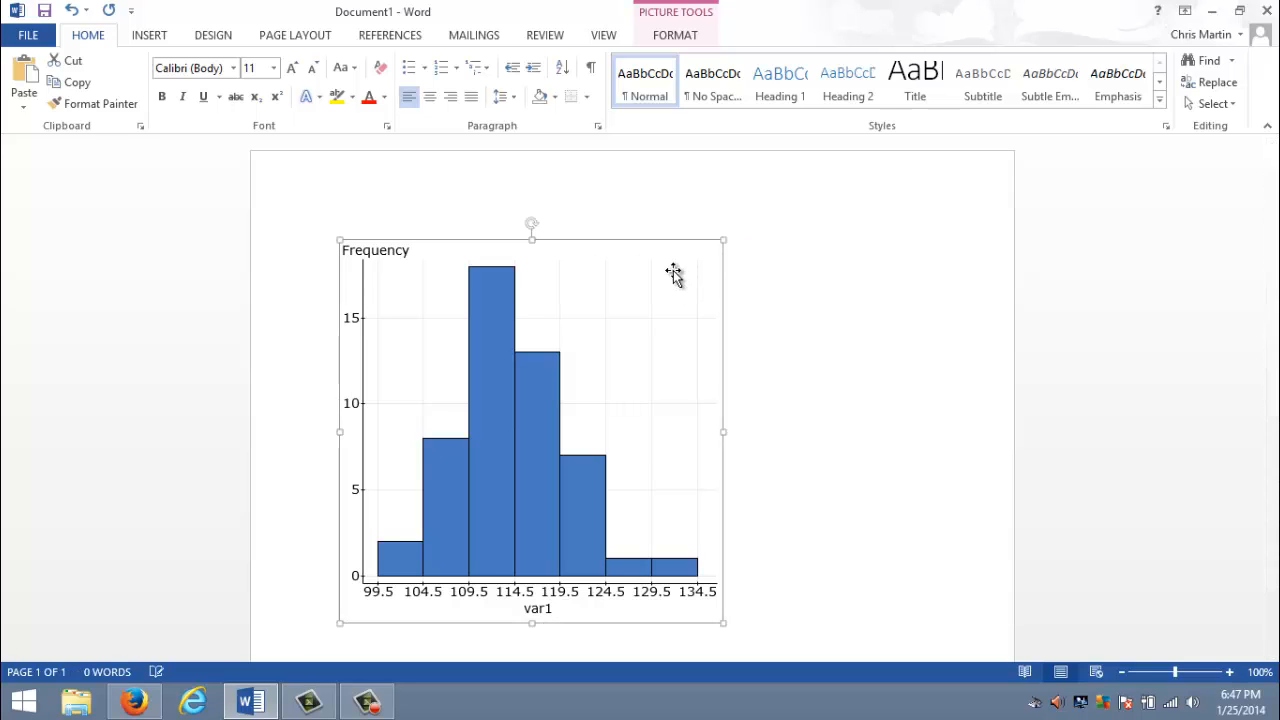
{"action": "left_click_drag", "start_coordinate": [725, 242], "coordinate": [648, 287]}
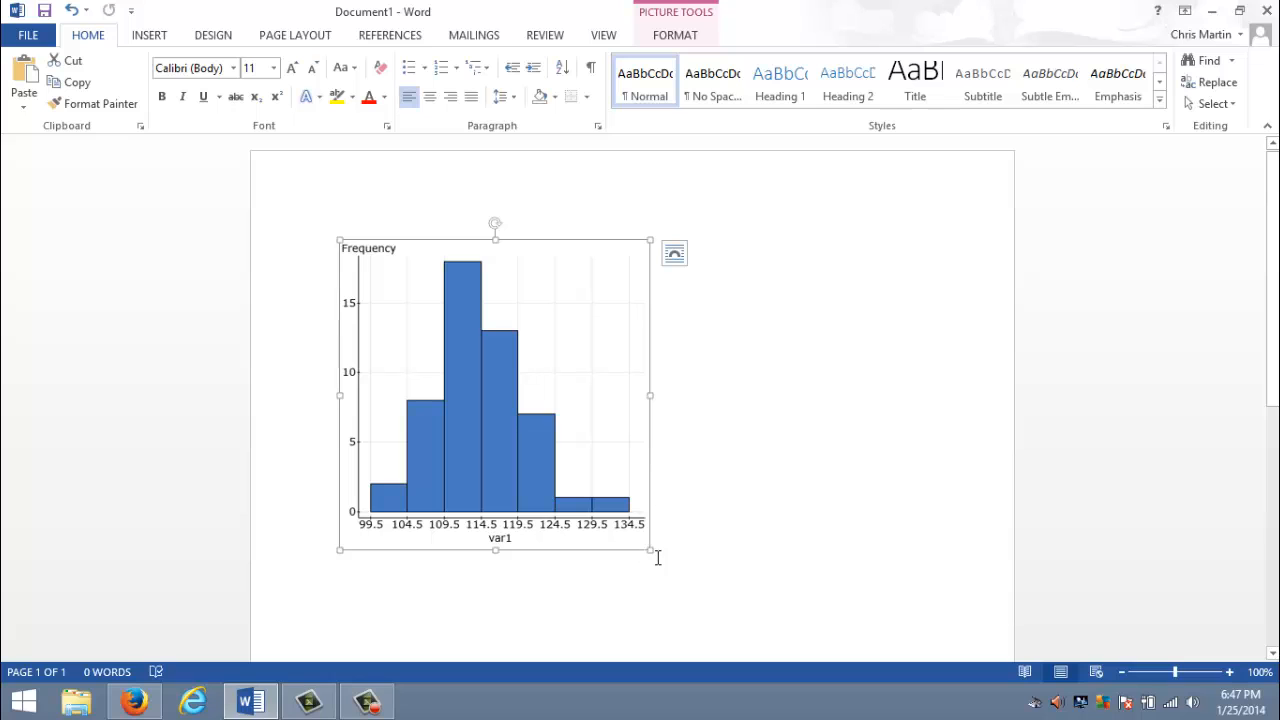
{"action": "left_click_drag", "start_coordinate": [650, 550], "coordinate": [735, 570]}
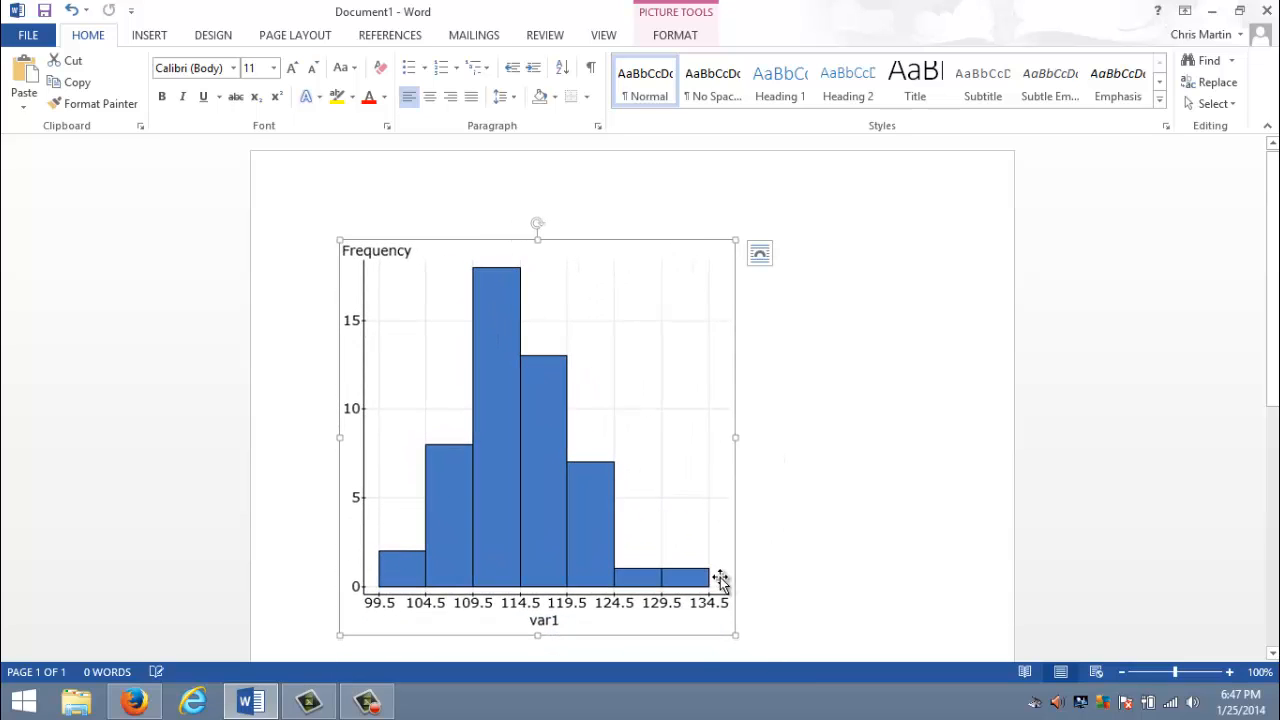
- Switch back to StatCrunch in Firefox and close the image-copy window and the histogram
{"action": "left_click", "coordinate": [137, 706]}
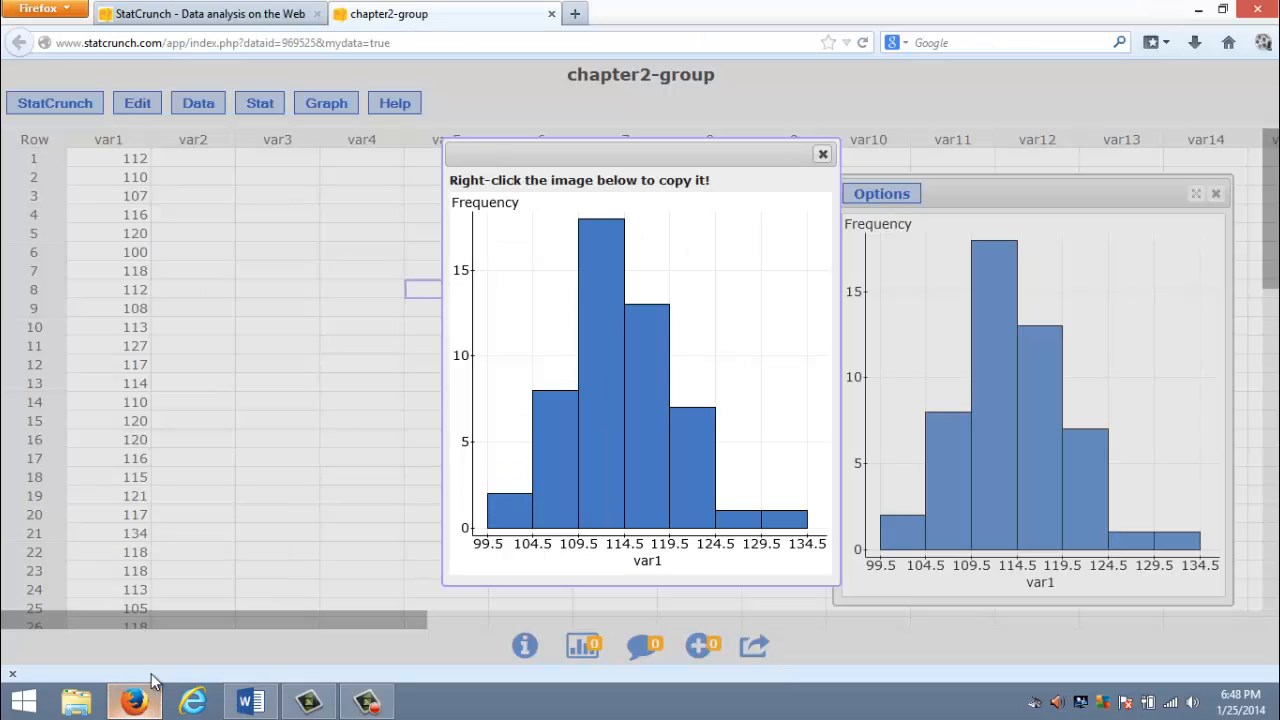
{"action": "left_click", "coordinate": [823, 154]}
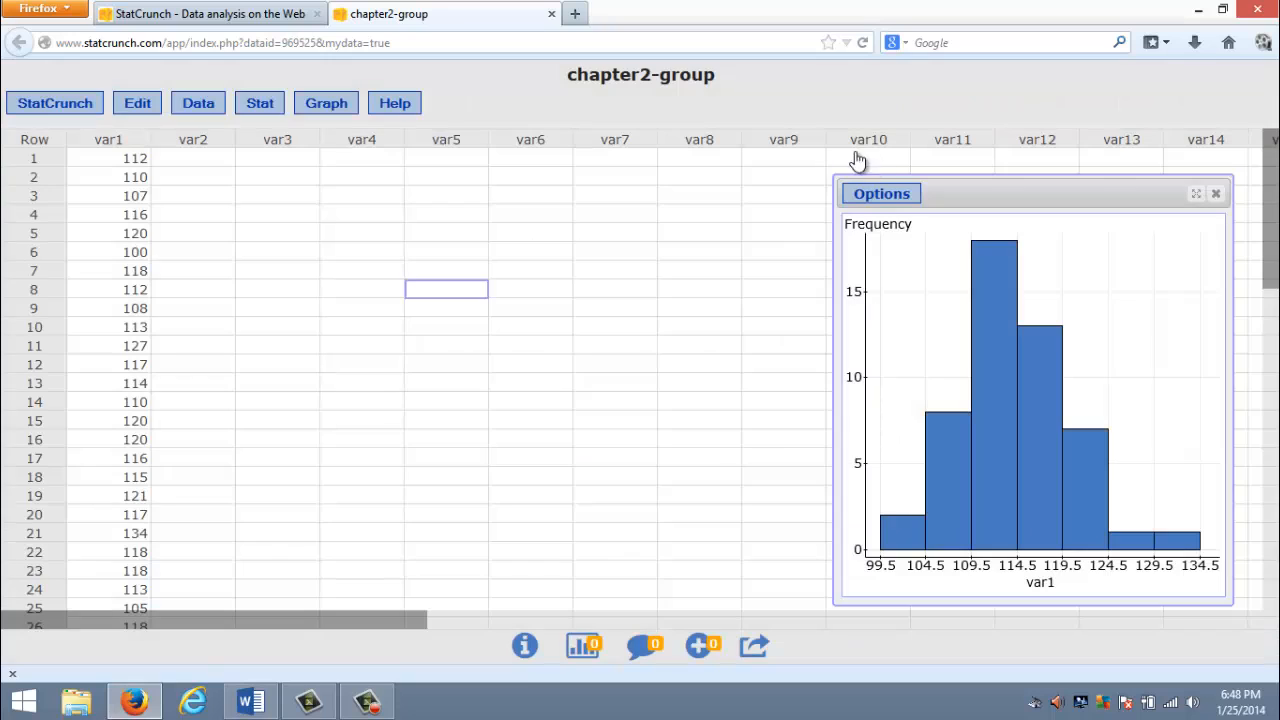
{"action": "left_click", "coordinate": [1216, 195]}
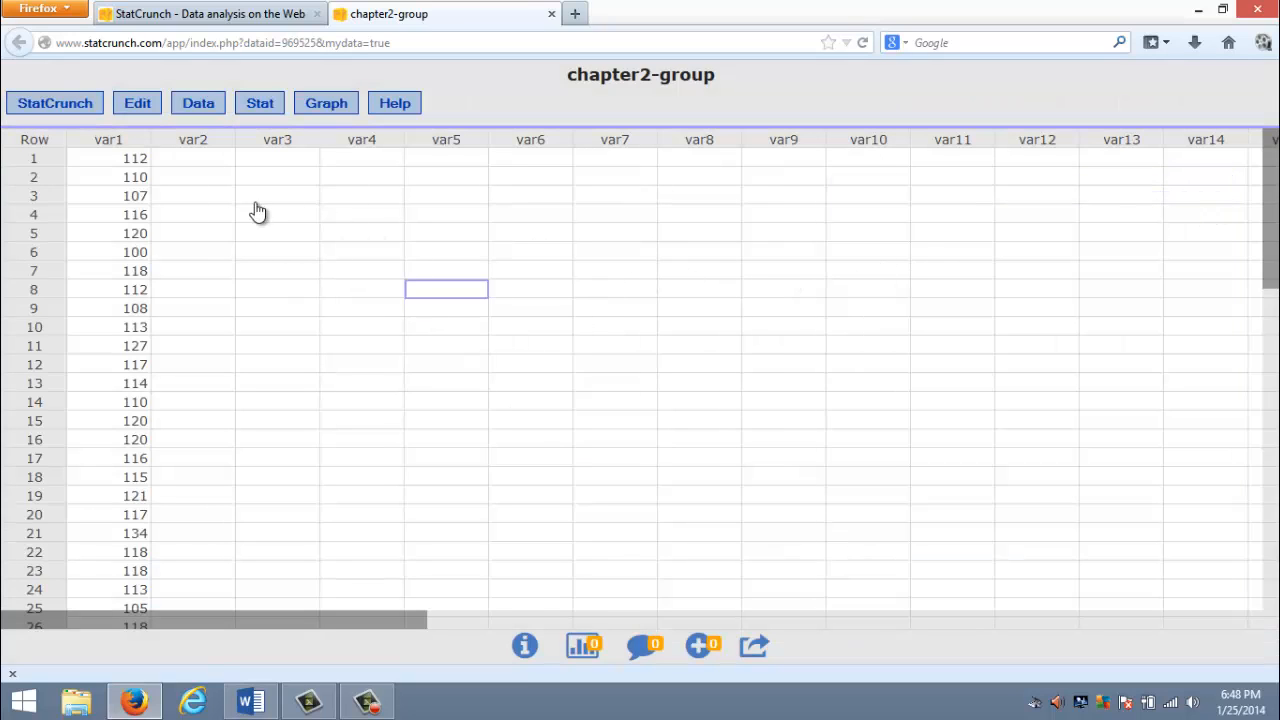
- Load the chap2-bar data set from My Data and close the chapter2-group page
{"action": "left_click", "coordinate": [195, 106]}
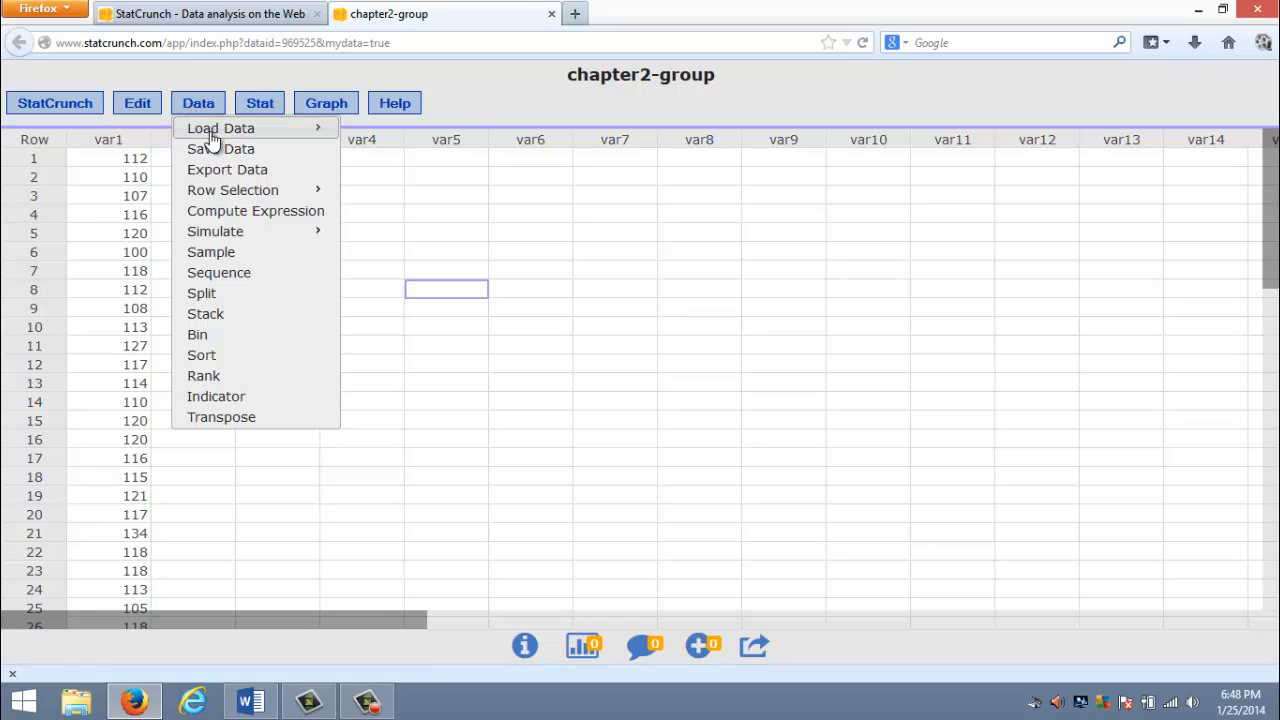
{"action": "mouse_move", "coordinate": [214, 138]}
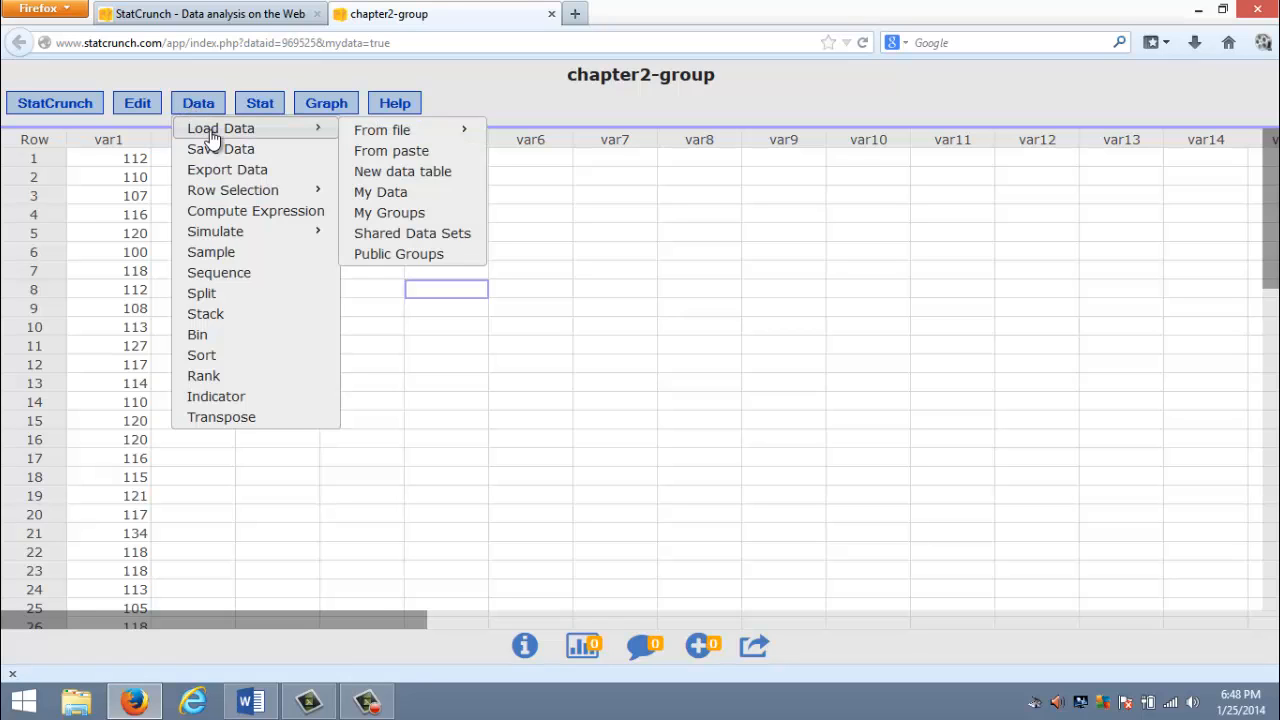
{"action": "left_click", "coordinate": [398, 196]}
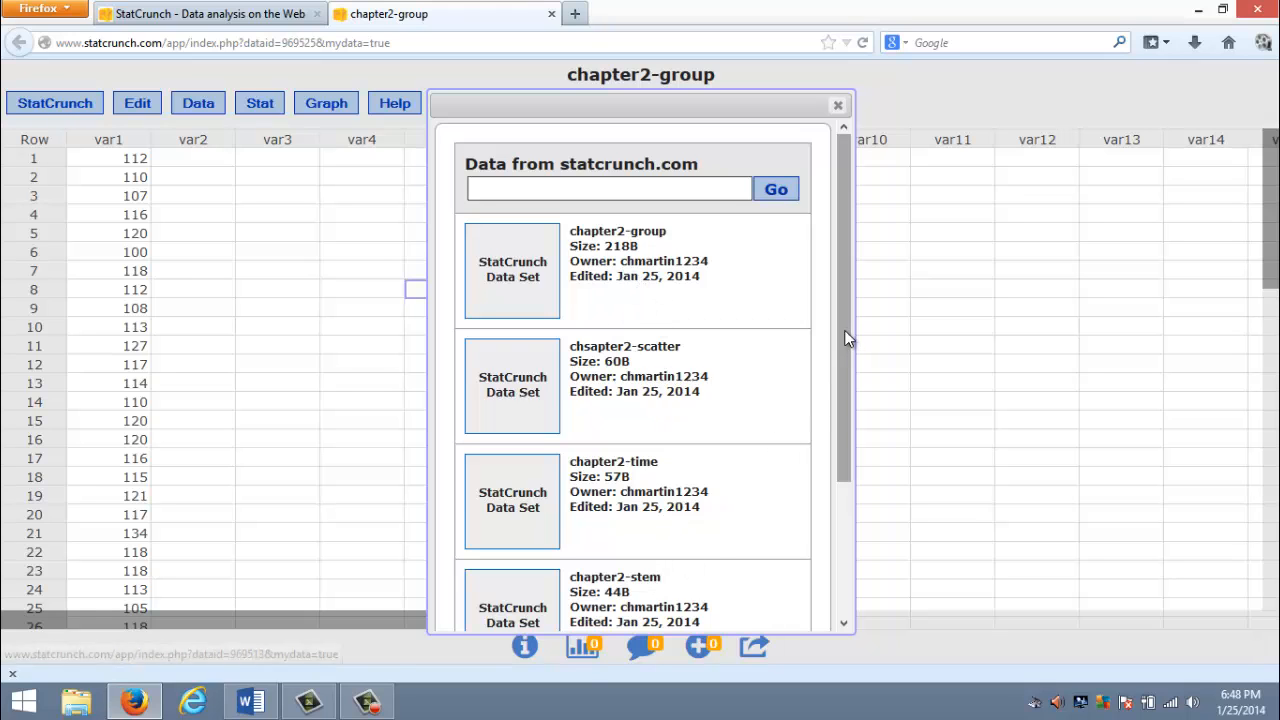
{"action": "left_click_drag", "start_coordinate": [846, 337], "coordinate": [840, 460]}
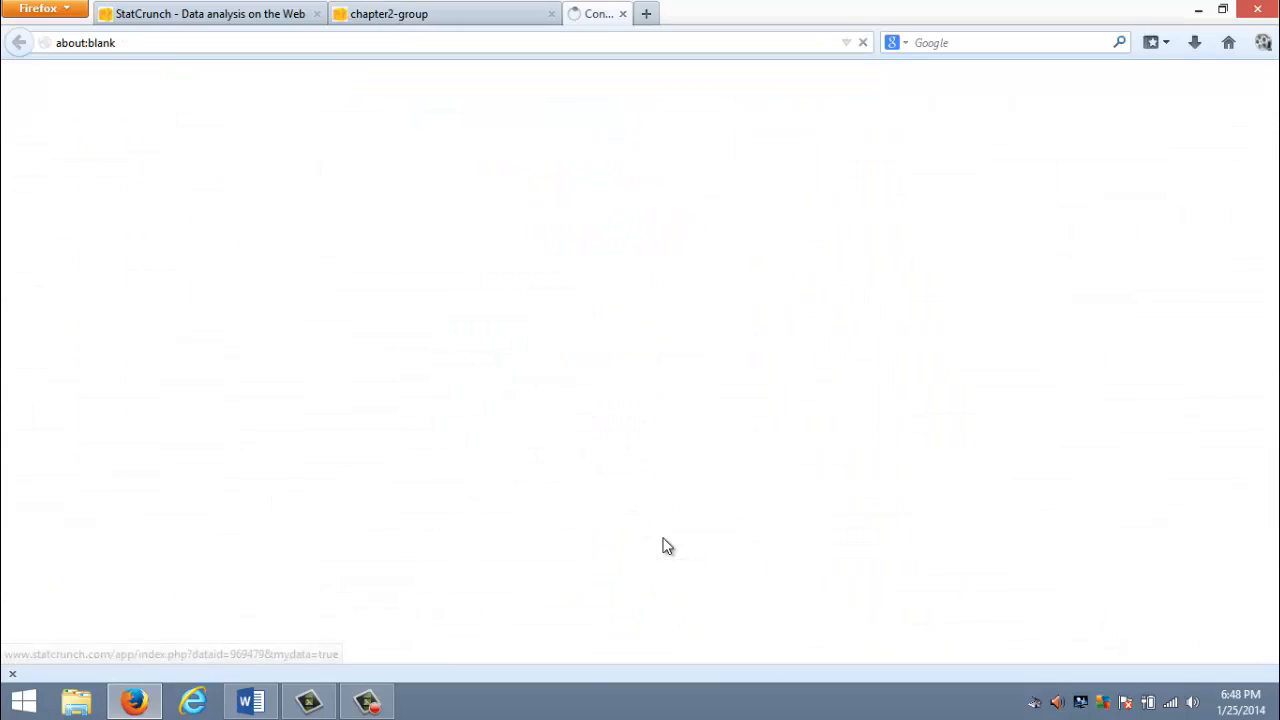
{"action": "left_click", "coordinate": [663, 543]}
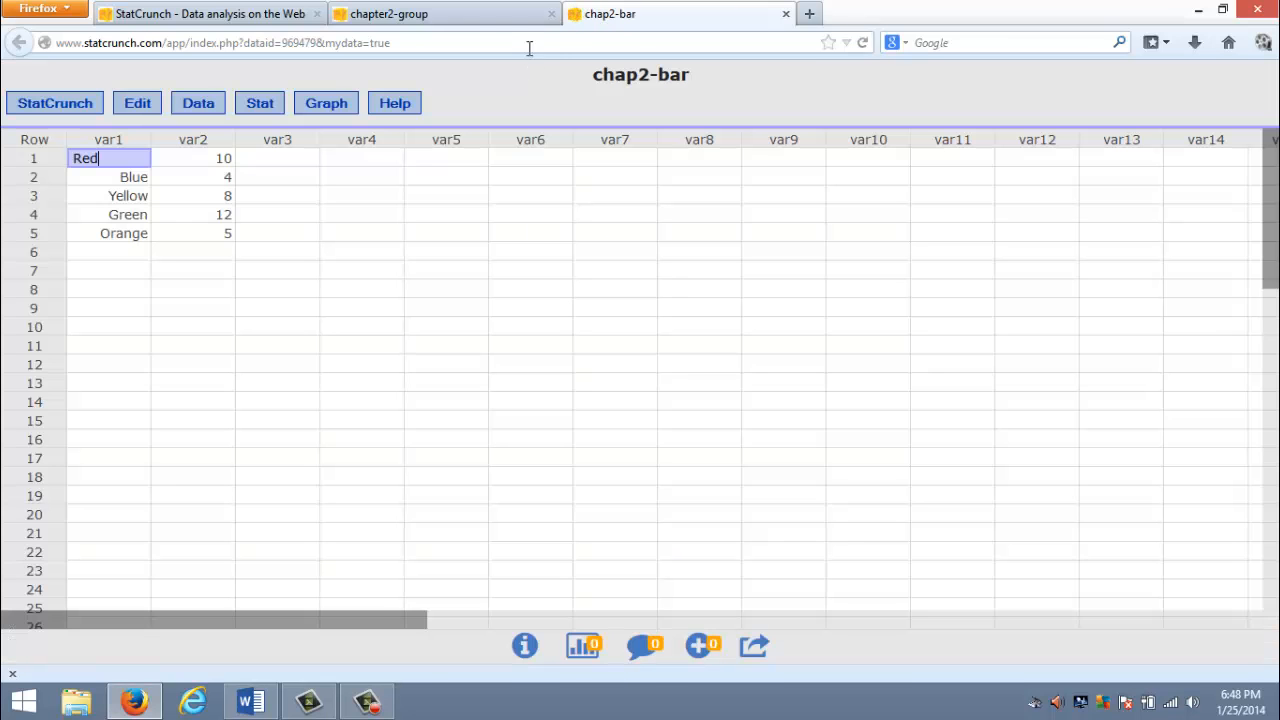
{"action": "left_click", "coordinate": [551, 14]}
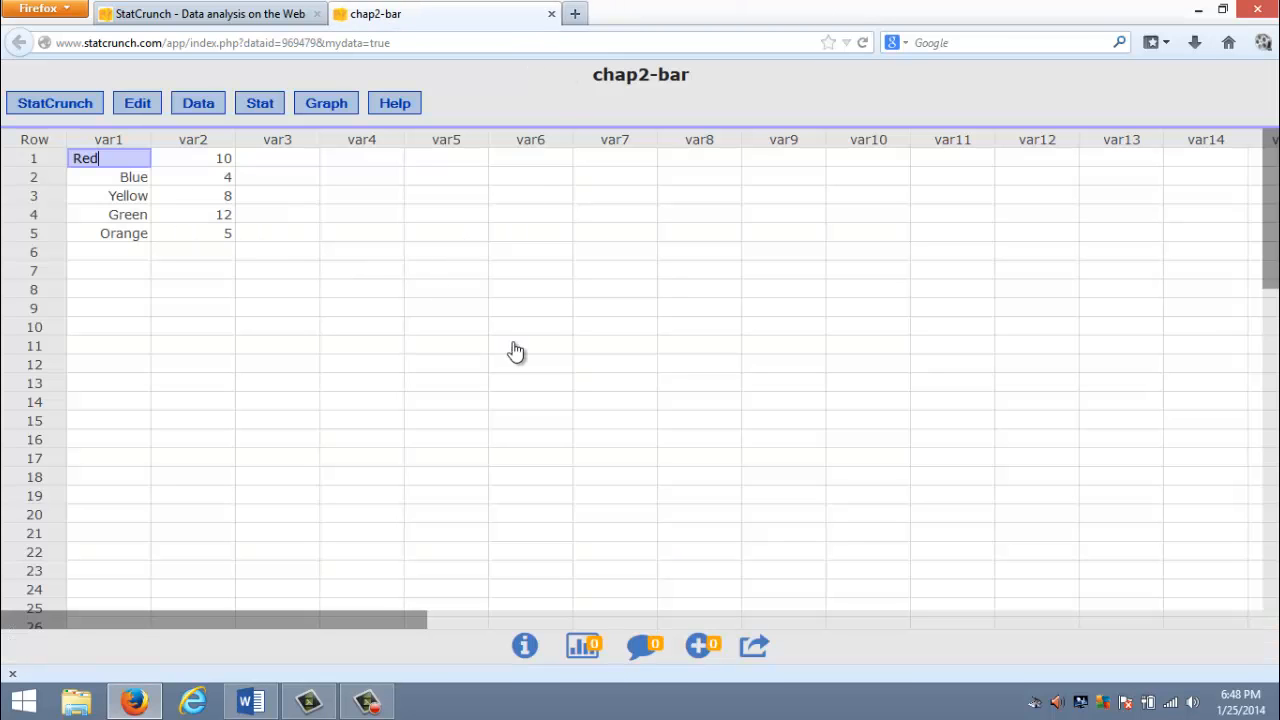
{"action": "left_click", "coordinate": [337, 351]}
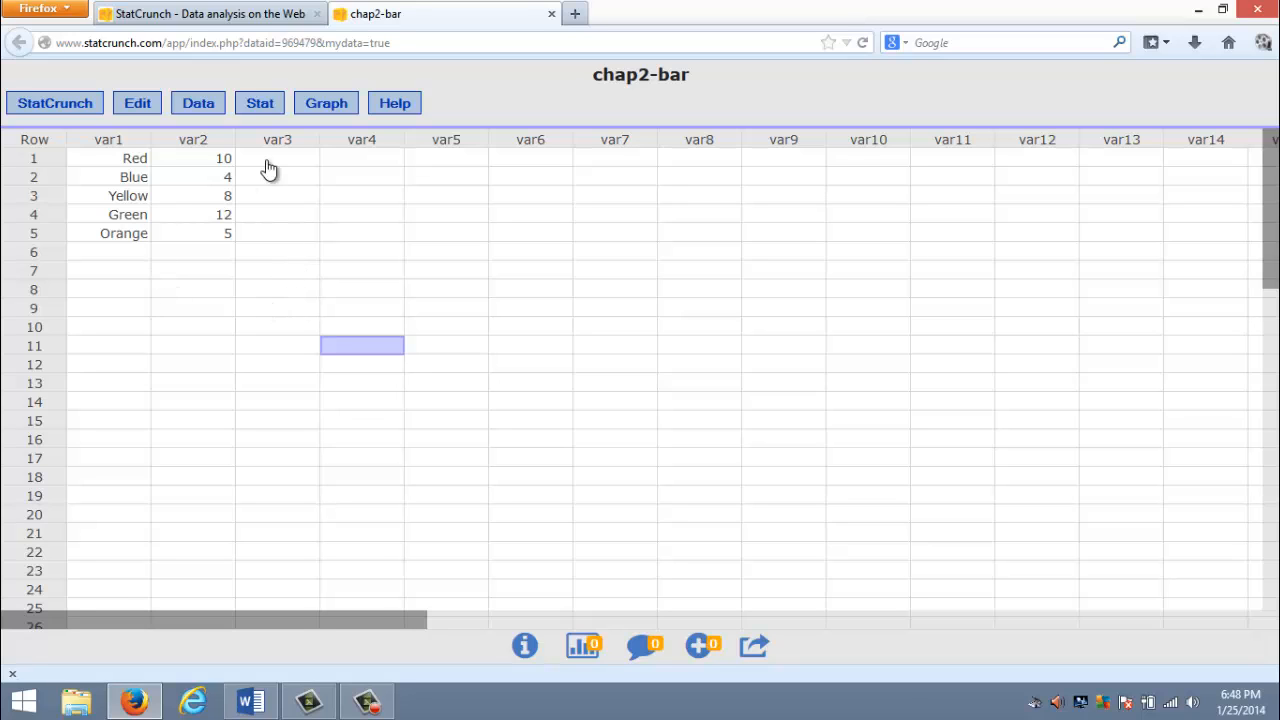
- Set up a bar plot with summary, taking the categories from var1 and the counts from var2
{"action": "left_click", "coordinate": [328, 105]}
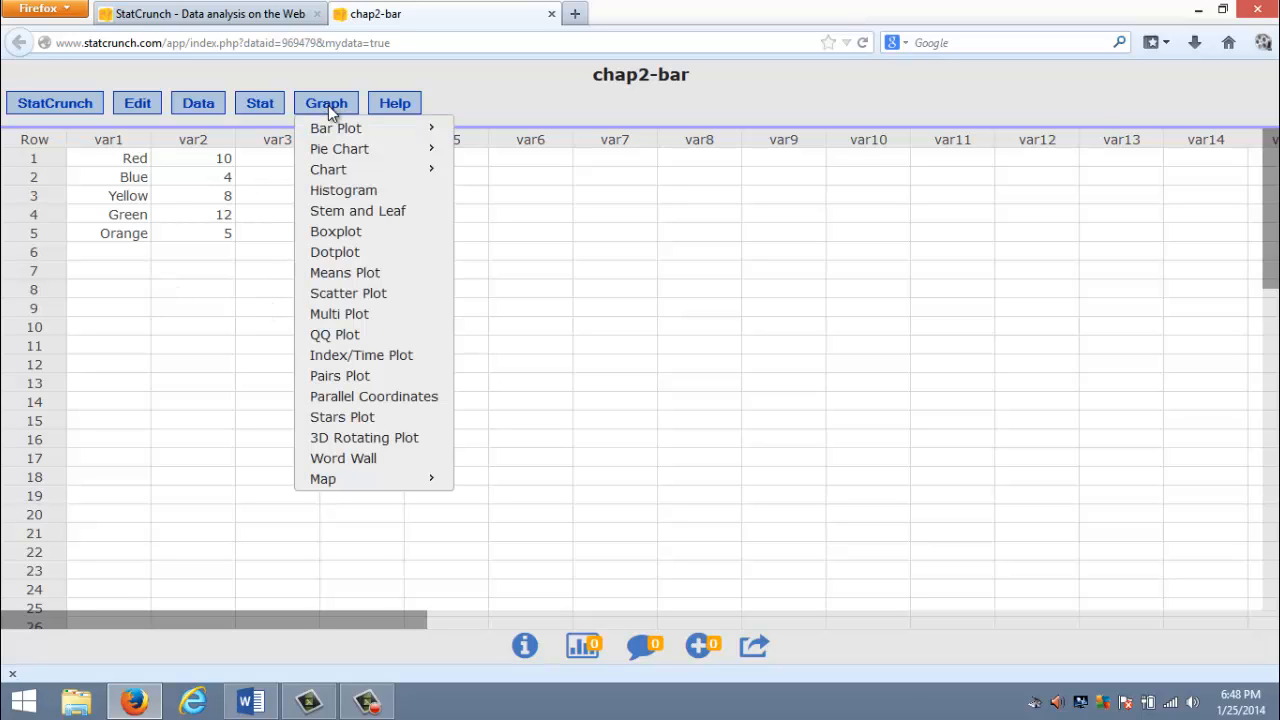
{"action": "mouse_move", "coordinate": [335, 132]}
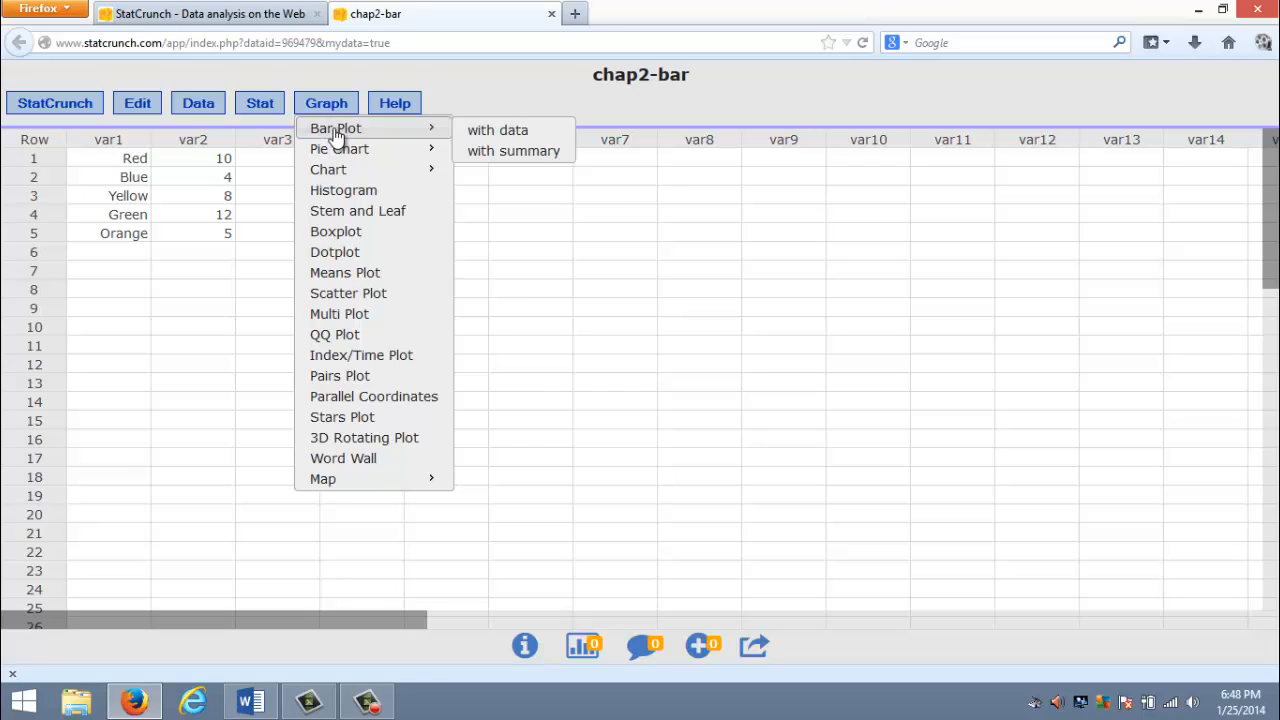
{"action": "left_click", "coordinate": [497, 163]}
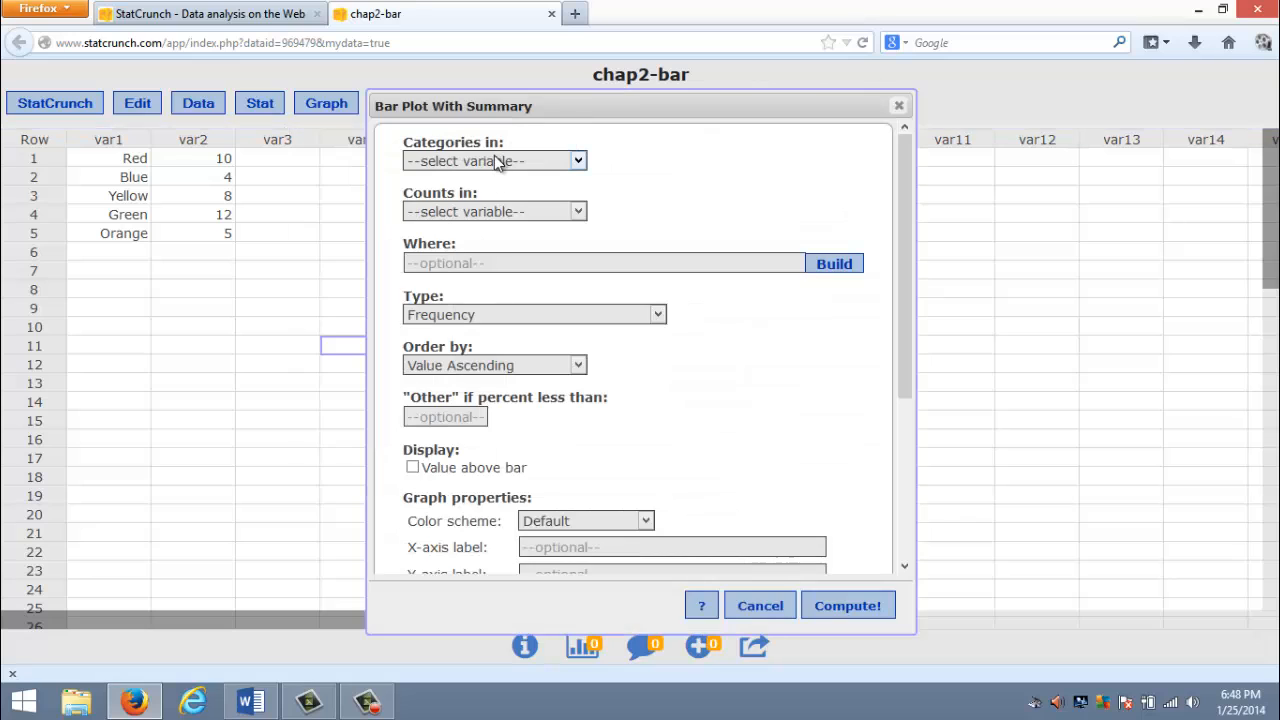
{"action": "left_click", "coordinate": [440, 164]}
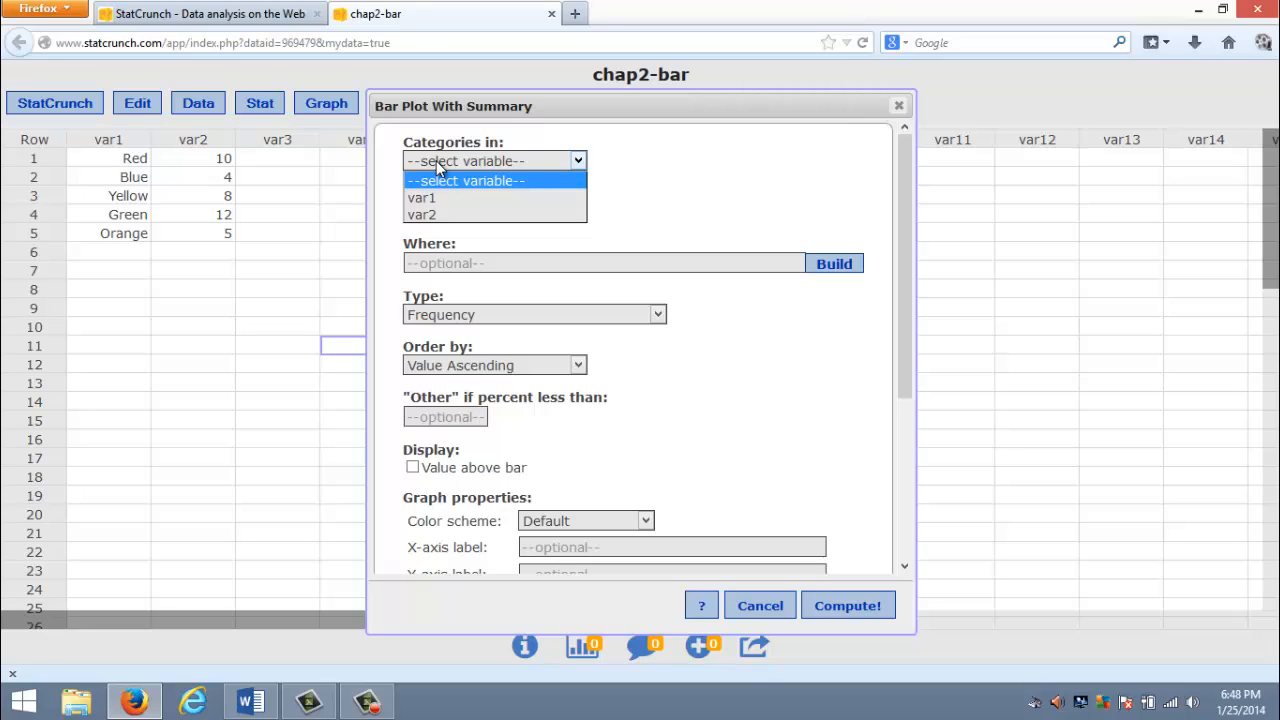
{"action": "left_click", "coordinate": [421, 198]}
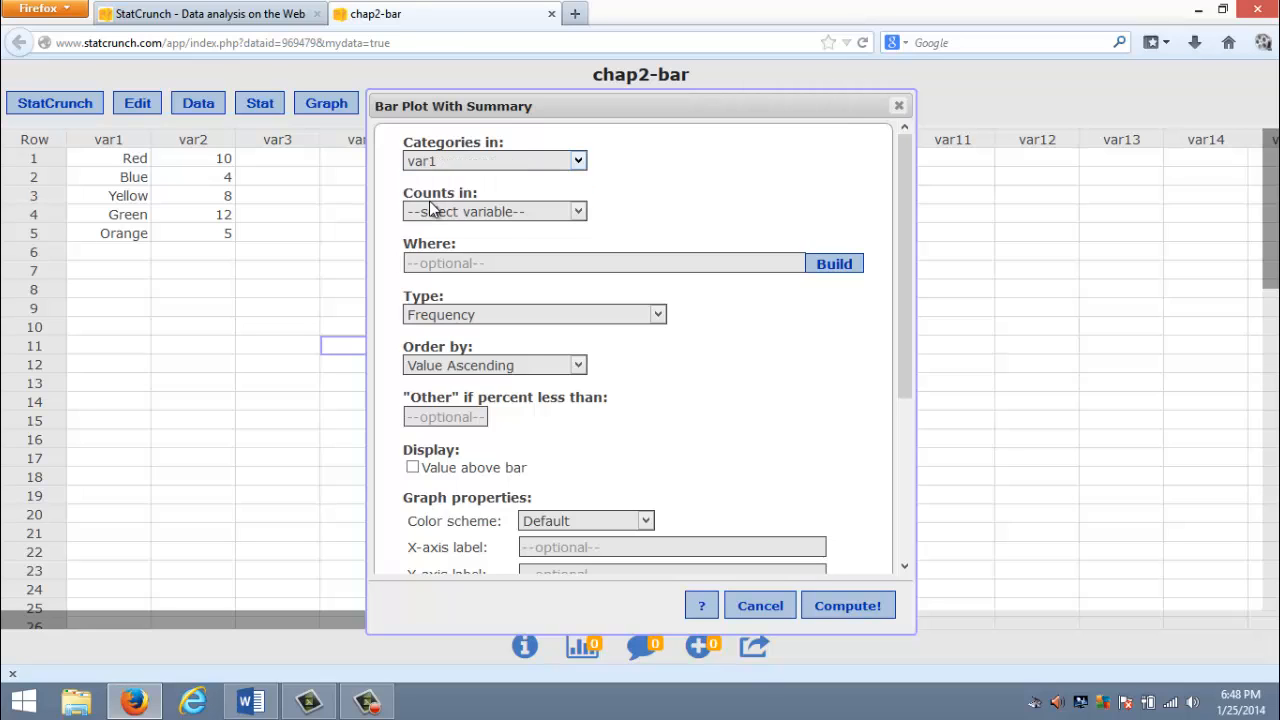
{"action": "left_click", "coordinate": [434, 214]}
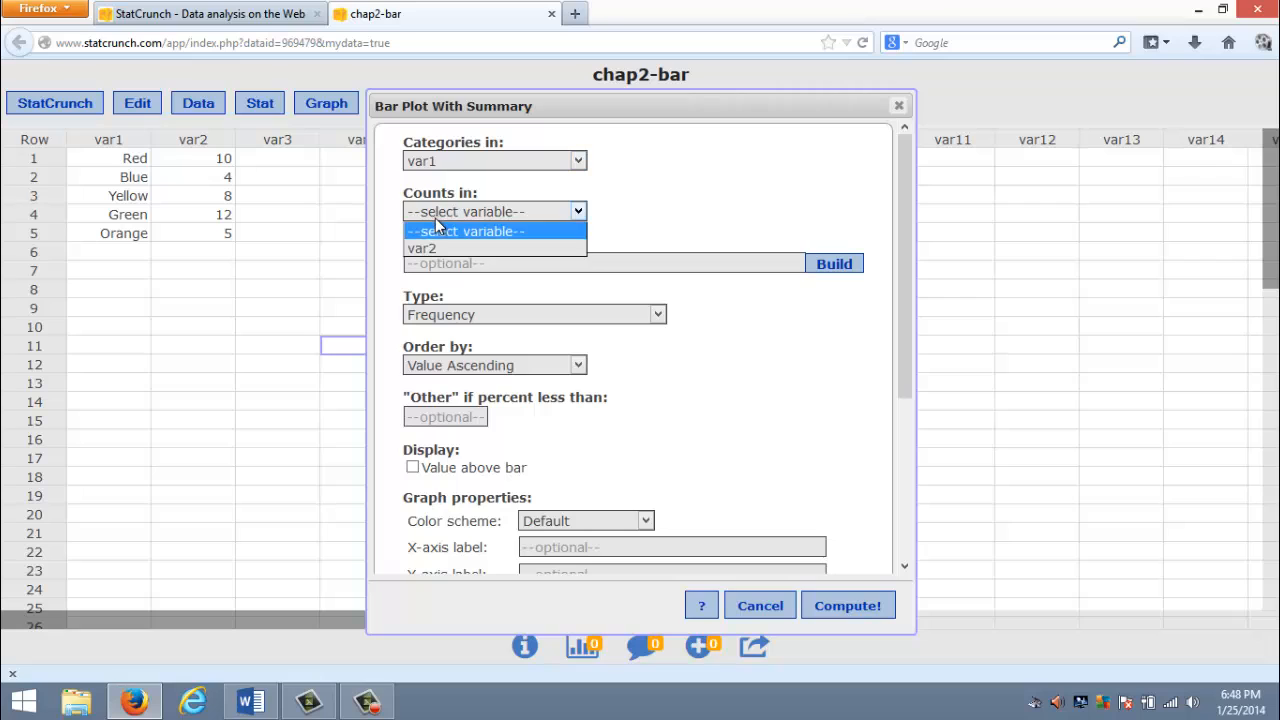
{"action": "left_click", "coordinate": [431, 247]}
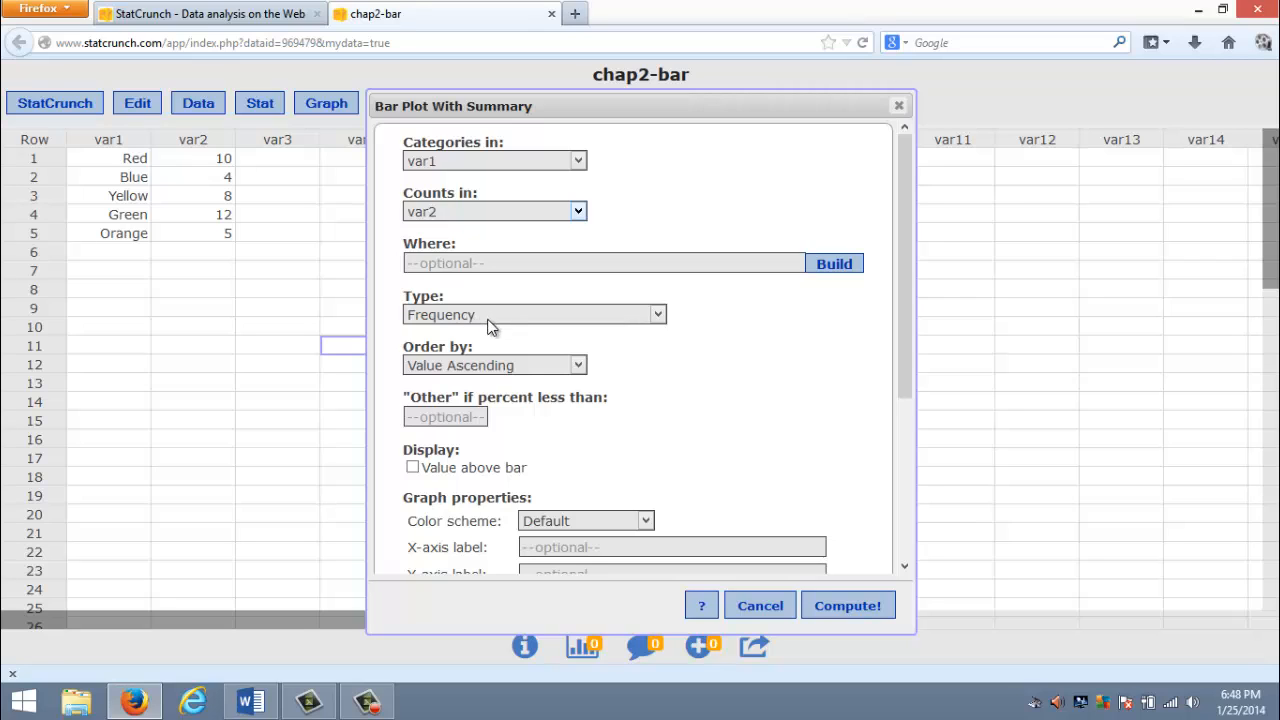
- Compute the bar plot ordered by Count Descending, with values above the bars and vertical lines, and move it clear of the data
{"action": "left_click", "coordinate": [503, 368]}
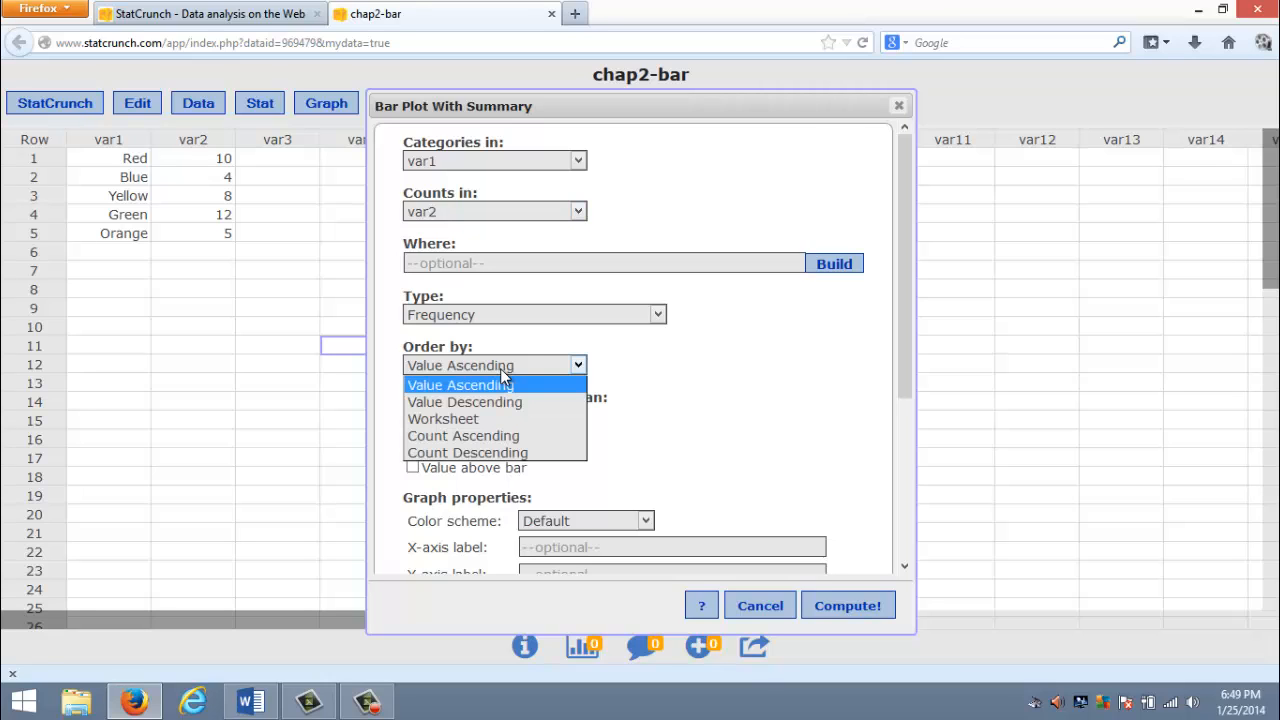
{"action": "left_click", "coordinate": [490, 453]}
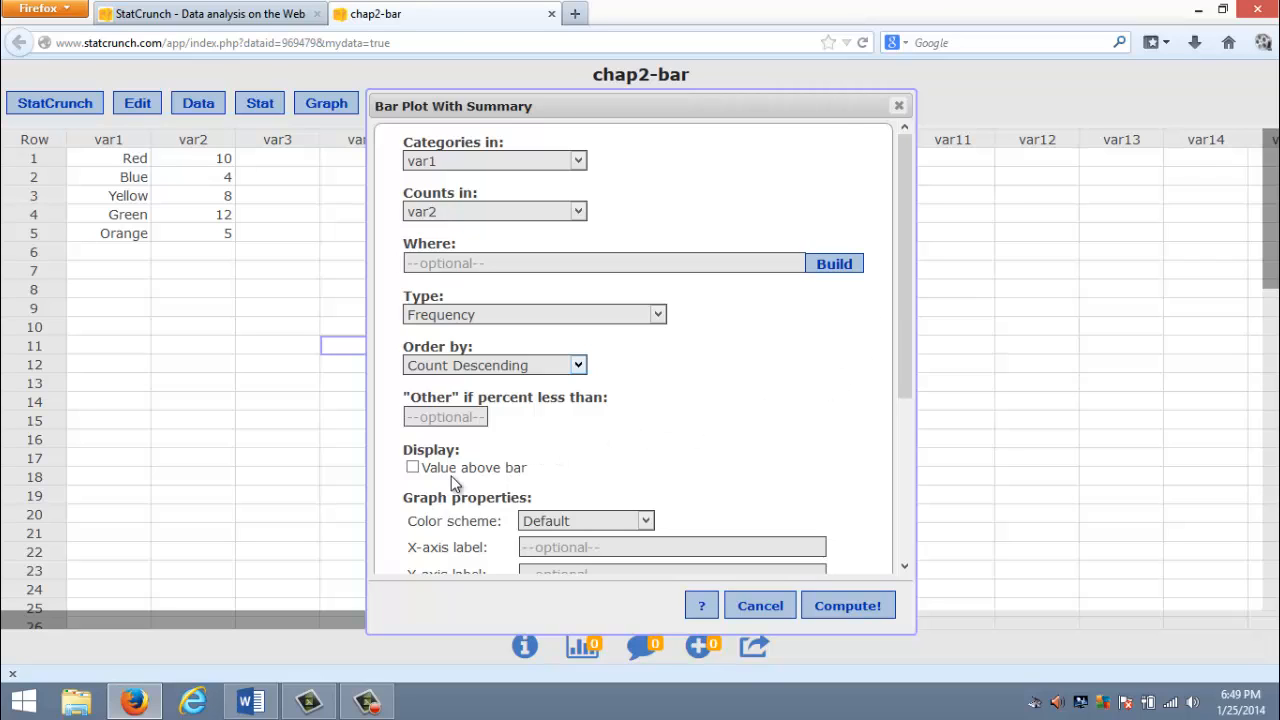
{"action": "left_click", "coordinate": [413, 469]}
{"action": "left_click_drag", "start_coordinate": [901, 274], "coordinate": [895, 401]}
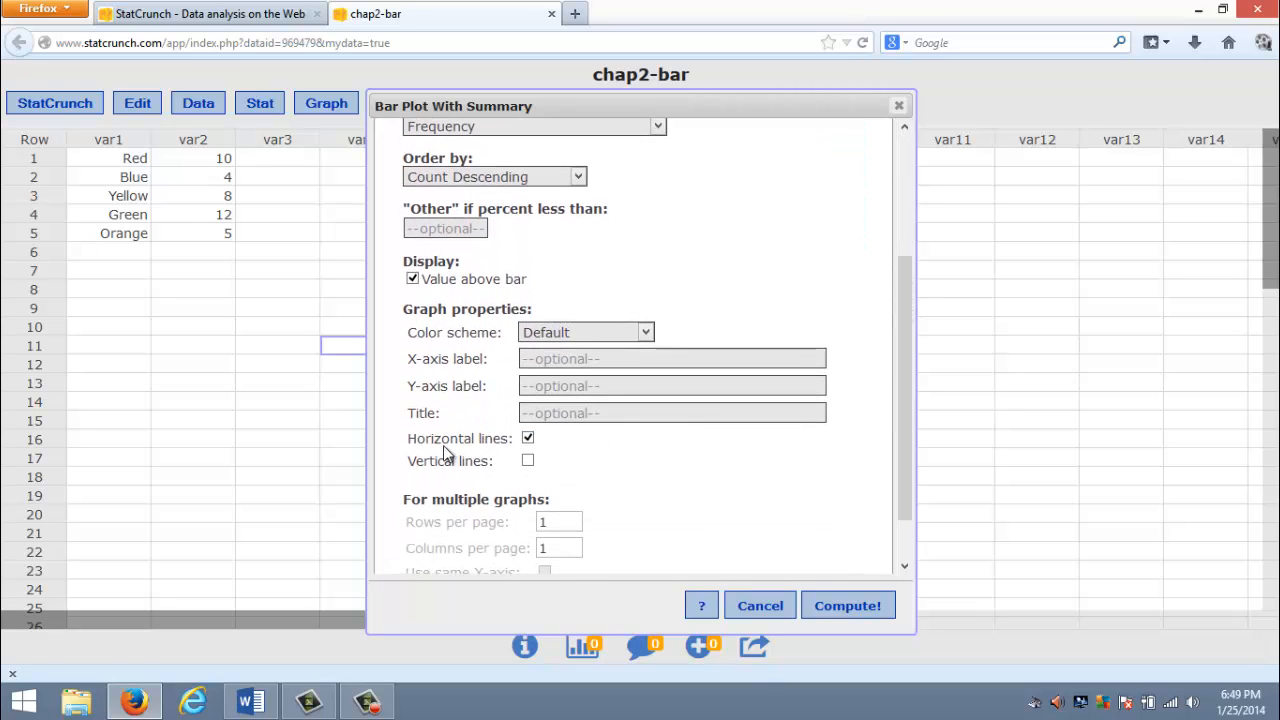
{"action": "left_click", "coordinate": [528, 462]}
{"action": "left_click", "coordinate": [857, 606]}
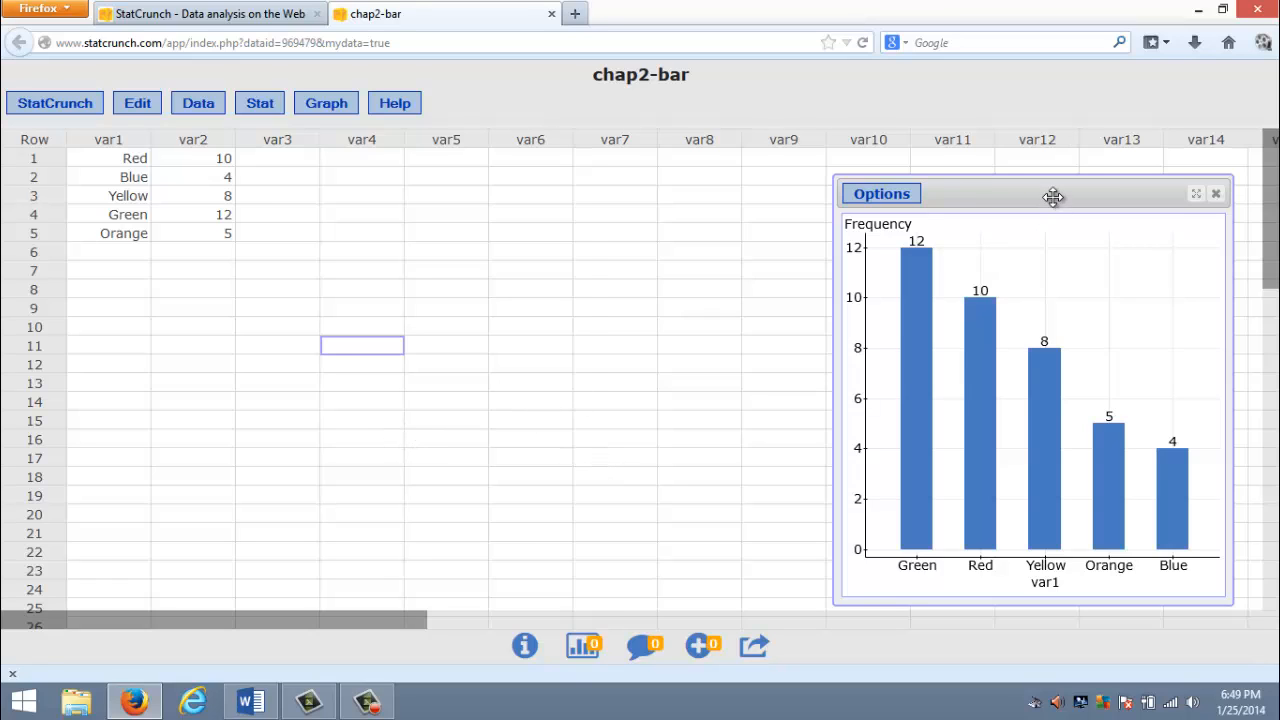
{"action": "left_click_drag", "start_coordinate": [1057, 196], "coordinate": [1079, 186]}
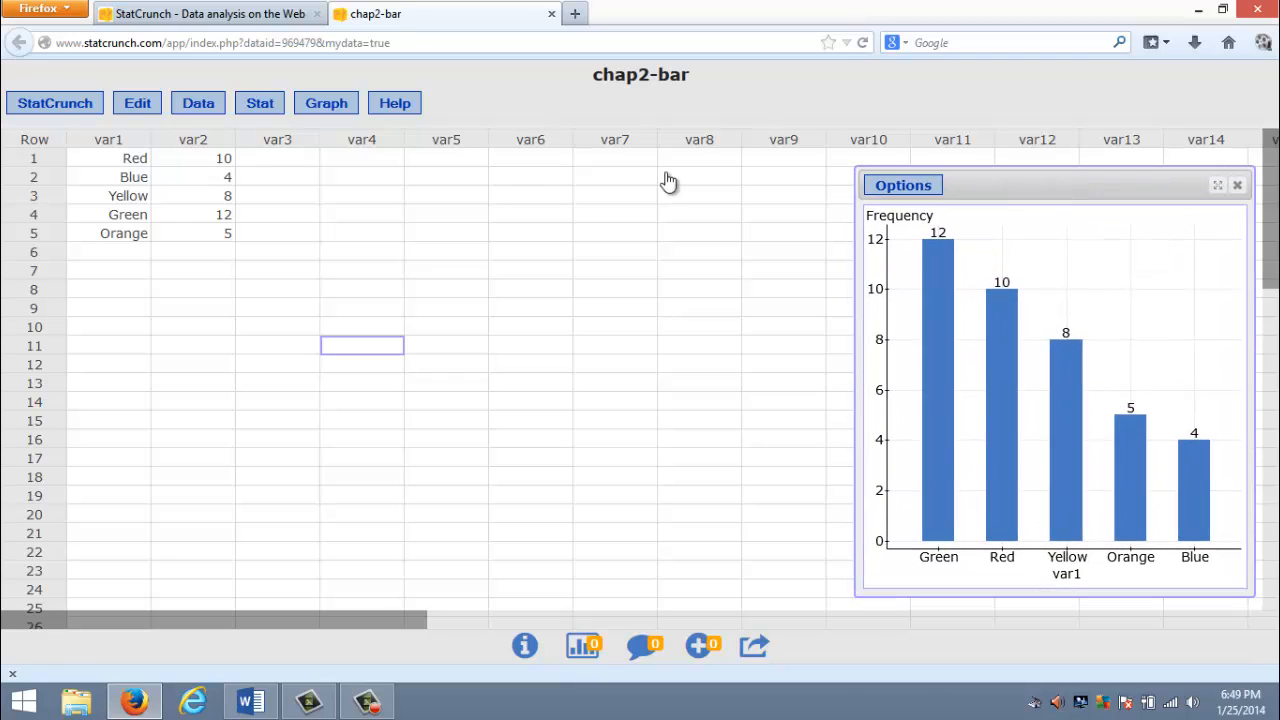
- Set up a pie chart with summary, taking the categories from var1 and the counts from var2
{"action": "left_click", "coordinate": [326, 103]}
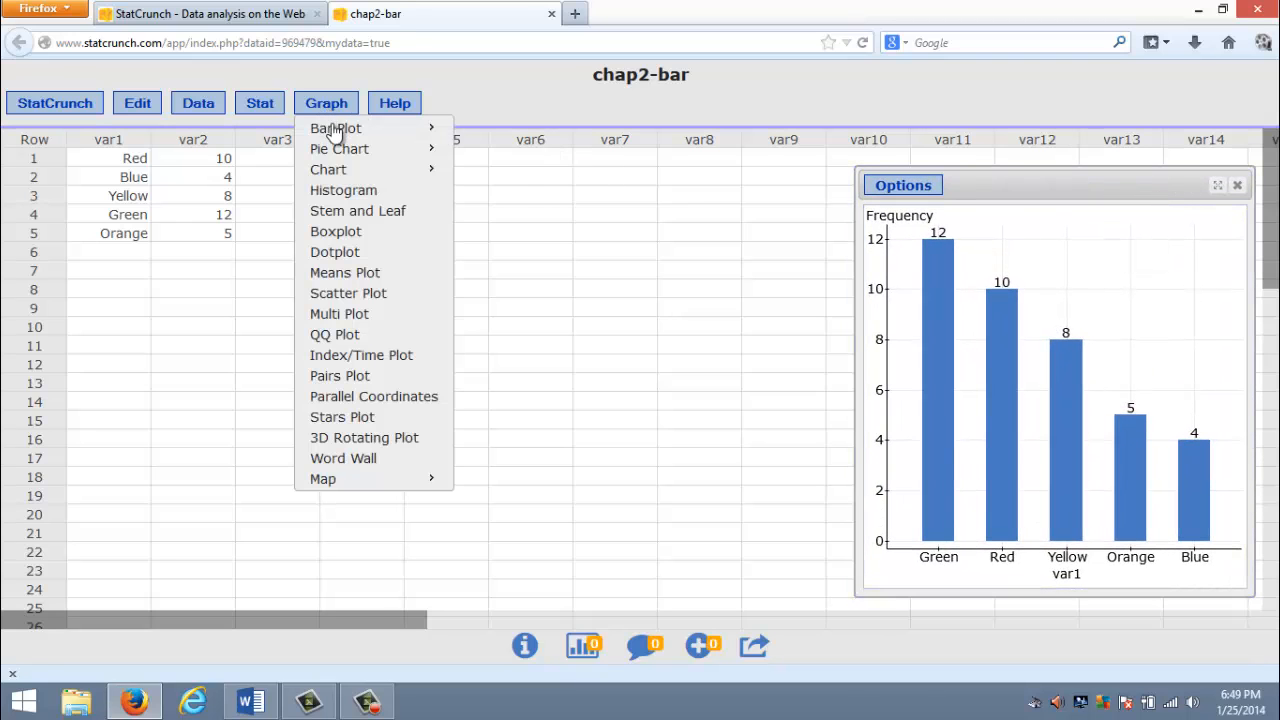
{"action": "mouse_move", "coordinate": [338, 150]}
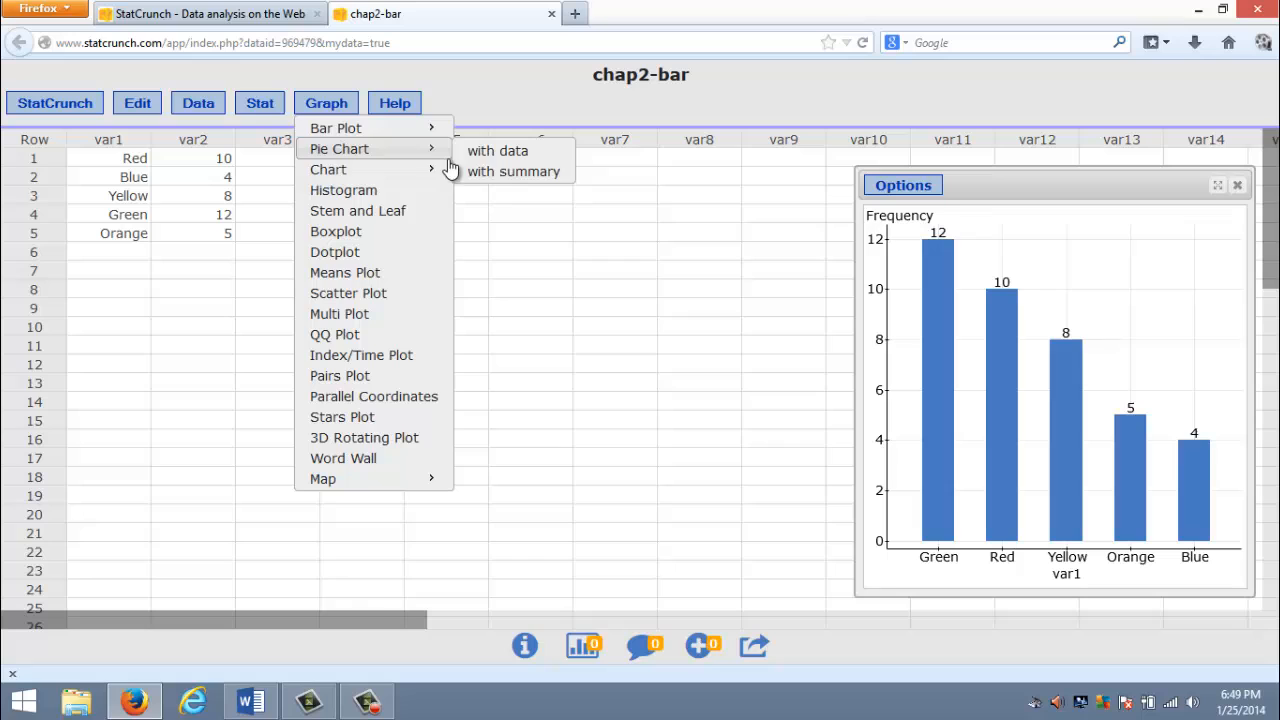
{"action": "left_click", "coordinate": [507, 172]}
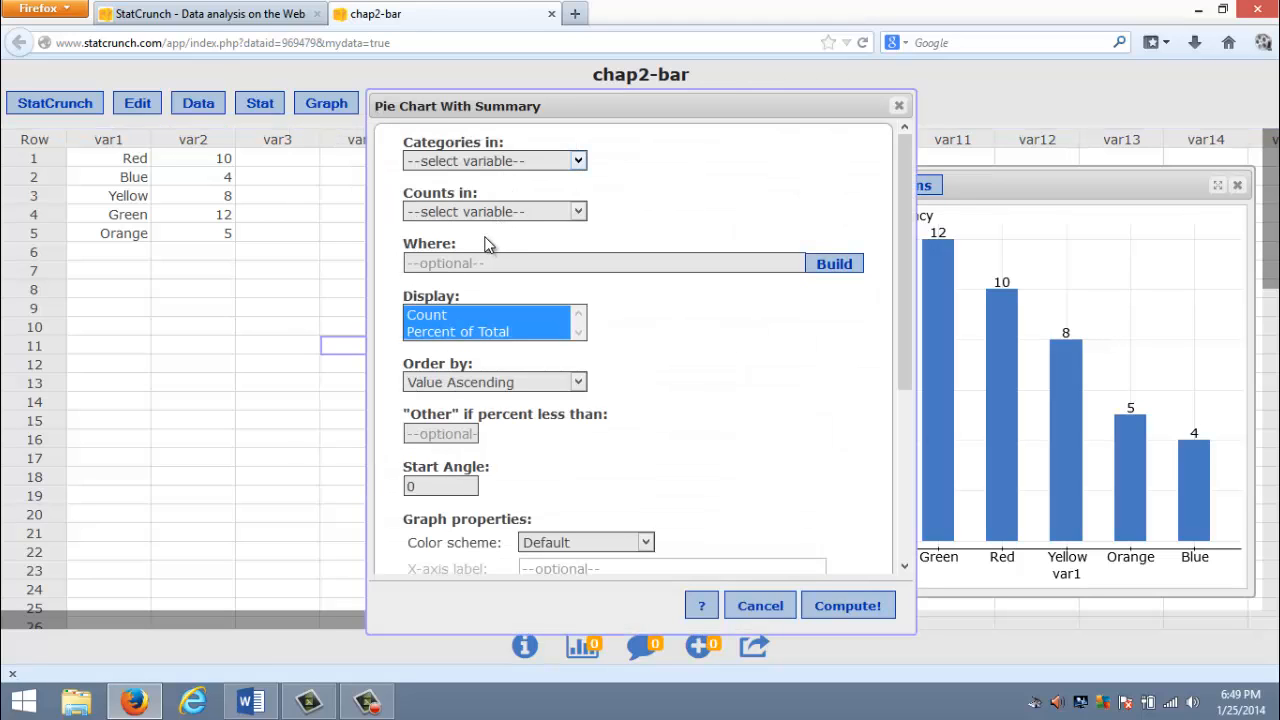
{"action": "left_click", "coordinate": [489, 161]}
{"action": "left_click", "coordinate": [455, 197]}
{"action": "left_click", "coordinate": [445, 213]}
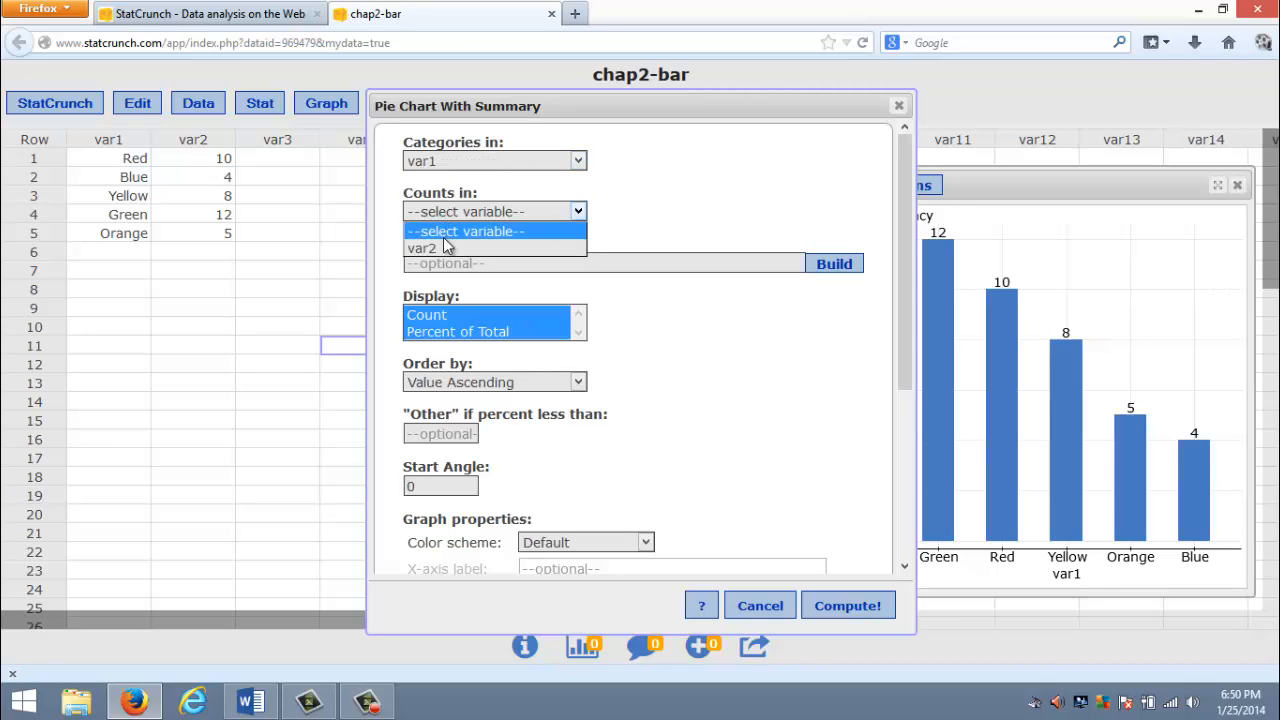
{"action": "left_click", "coordinate": [434, 248]}
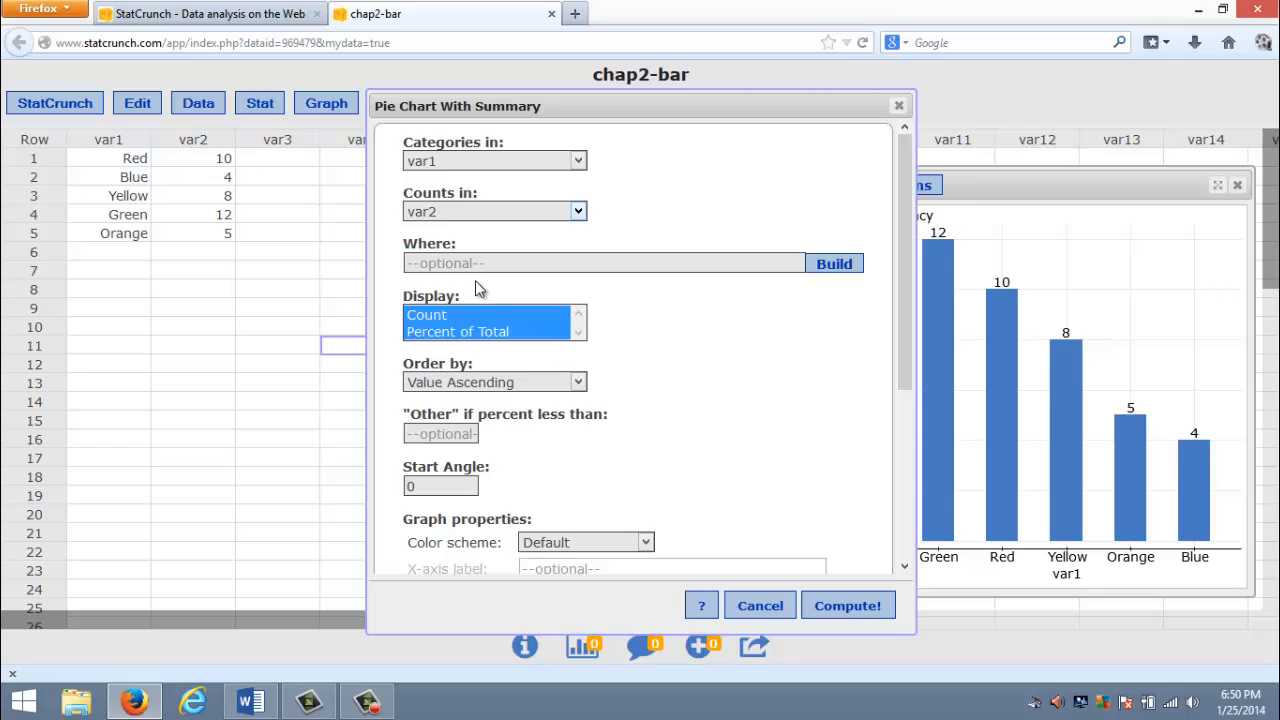
- Compute the pie chart with only Percent of Total displayed, ordered by Count Descending, and move it beside the bar plot
{"action": "left_click", "coordinate": [434, 334]}
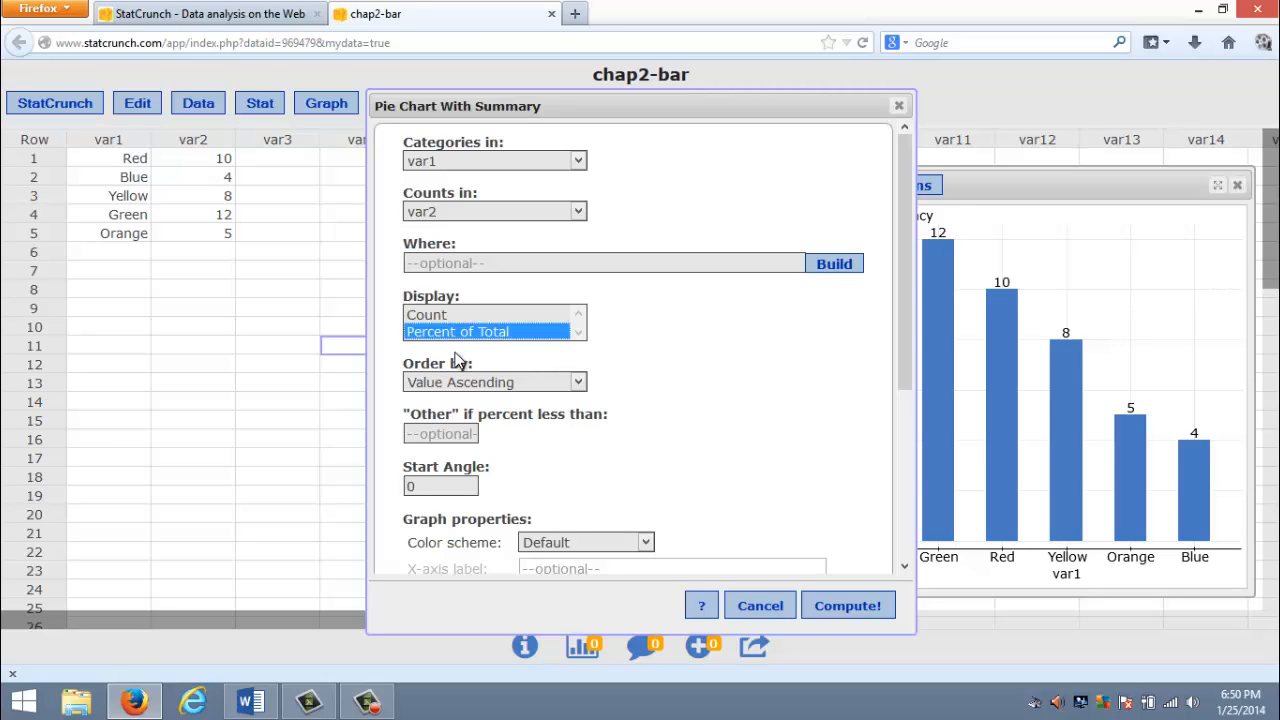
{"action": "left_click", "coordinate": [448, 385]}
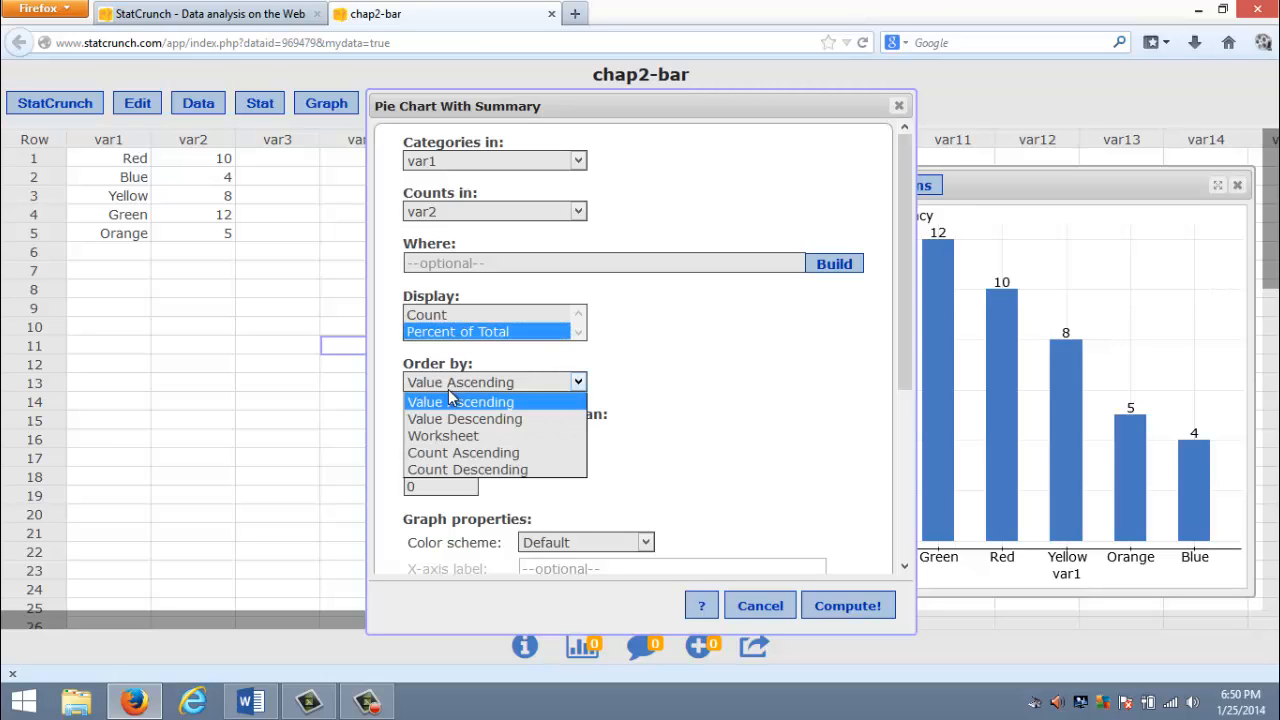
{"action": "left_click", "coordinate": [463, 471]}
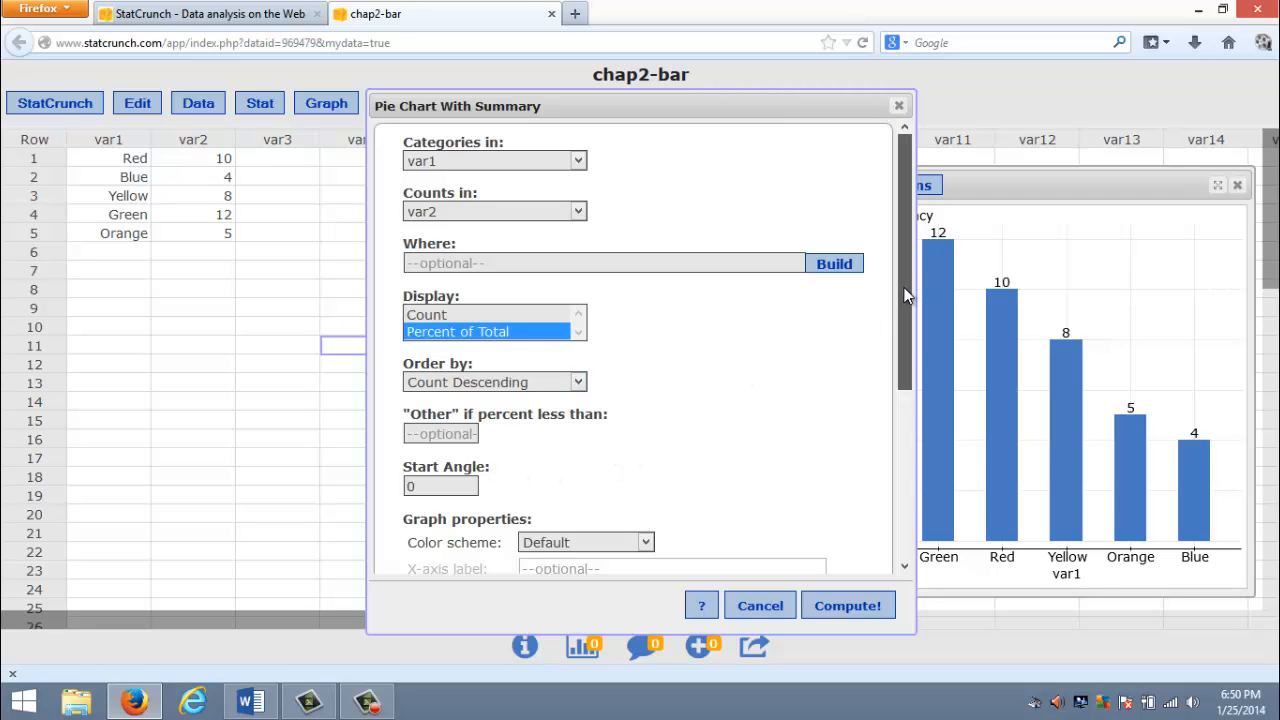
{"action": "left_click_drag", "start_coordinate": [906, 283], "coordinate": [911, 480]}
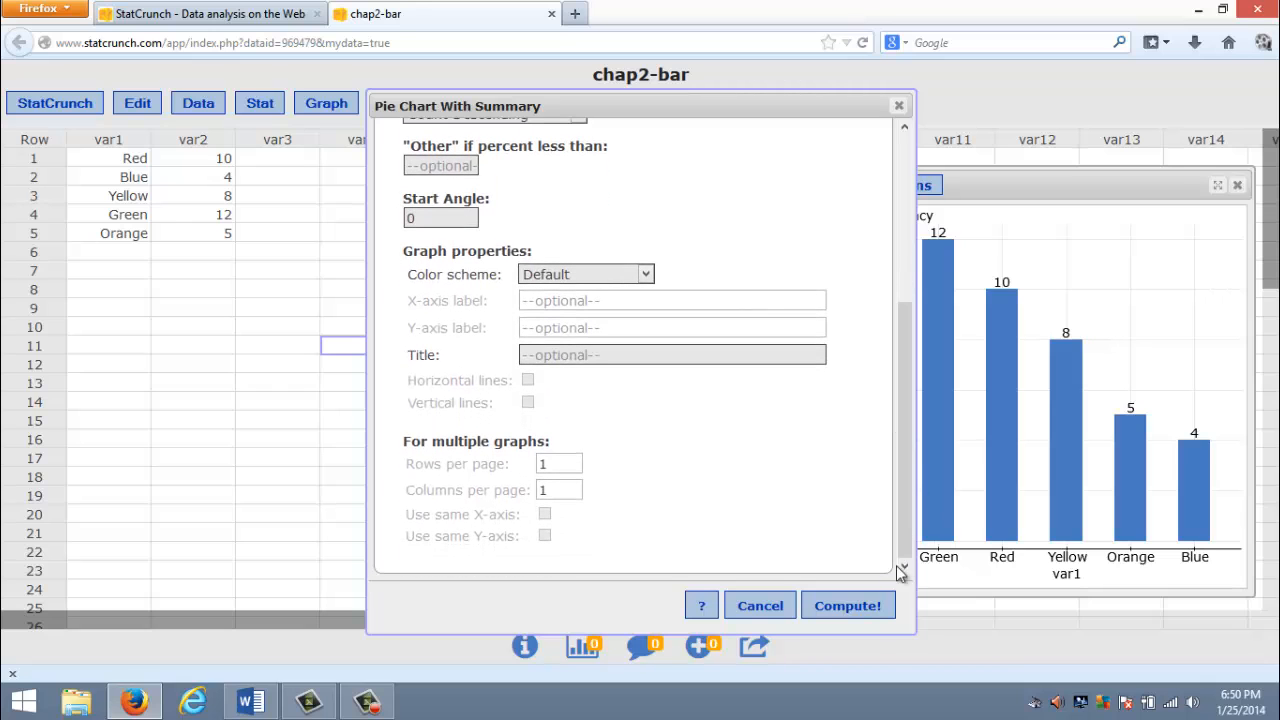
{"action": "left_click", "coordinate": [866, 617]}
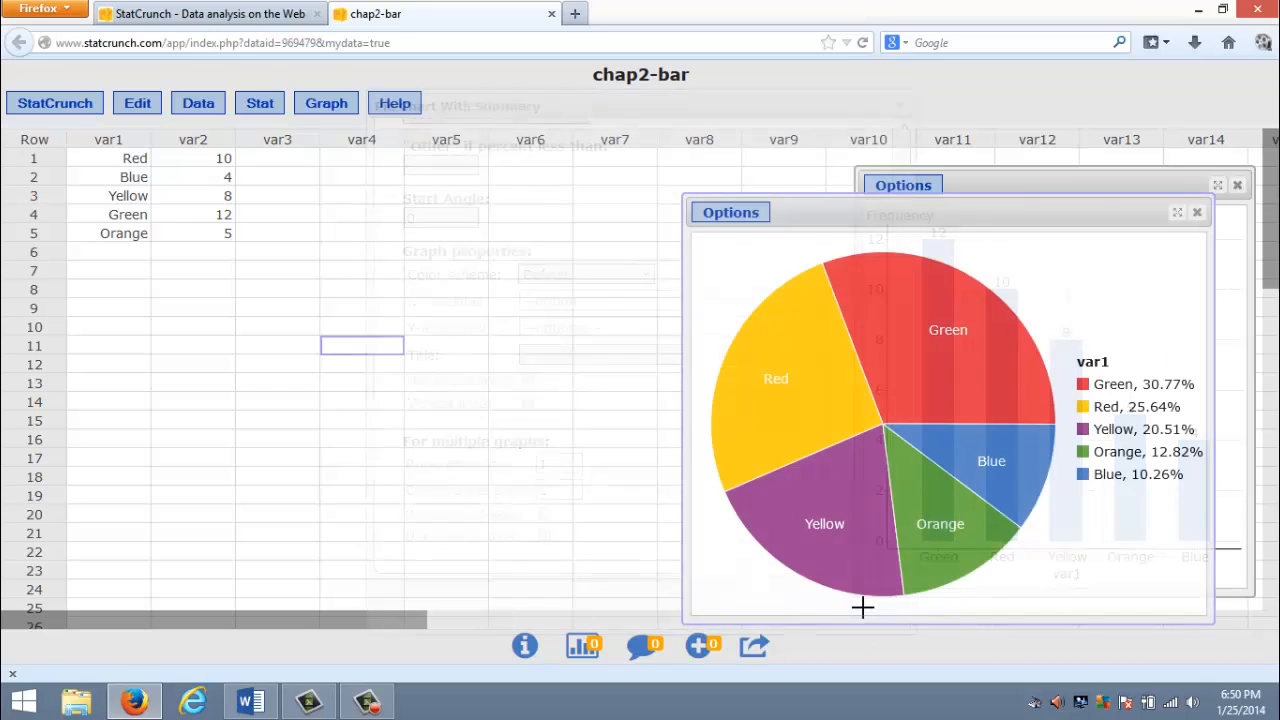
{"action": "left_click_drag", "start_coordinate": [866, 218], "coordinate": [506, 175]}
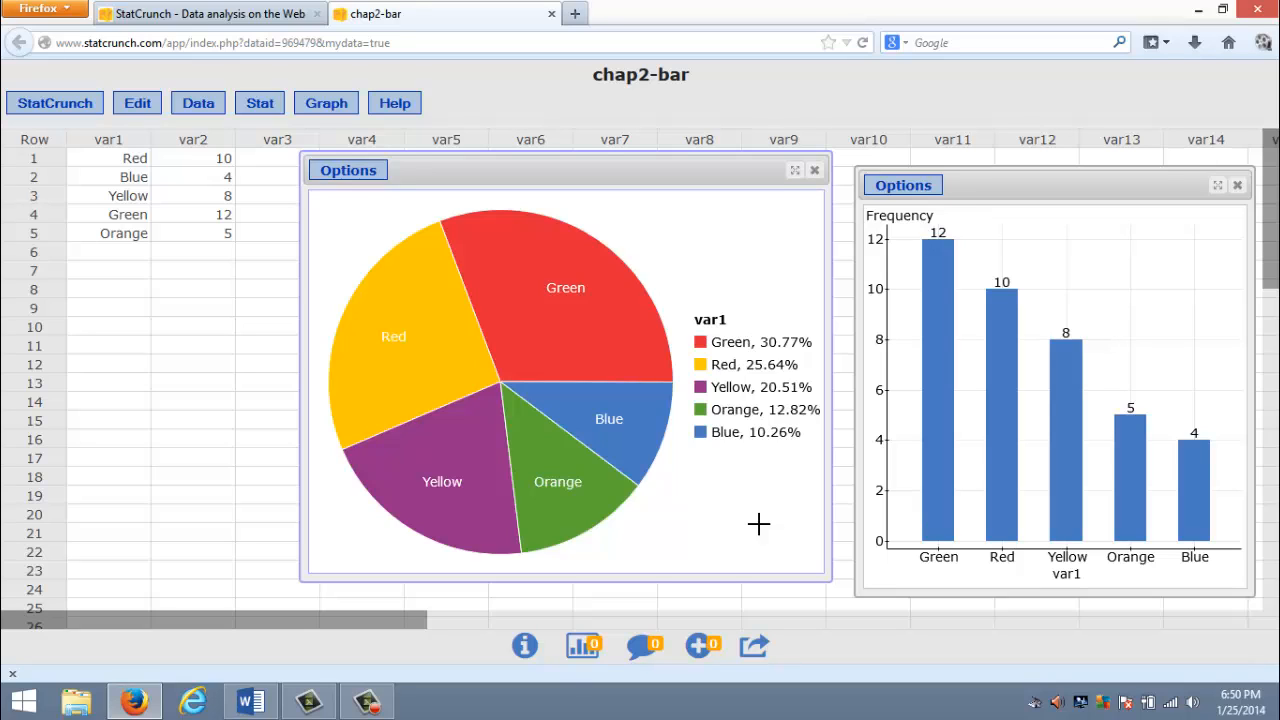
- Open the pie chart's image for copying and copy it to the clipboard
{"action": "left_click", "coordinate": [345, 172]}
{"action": "left_click", "coordinate": [341, 237]}
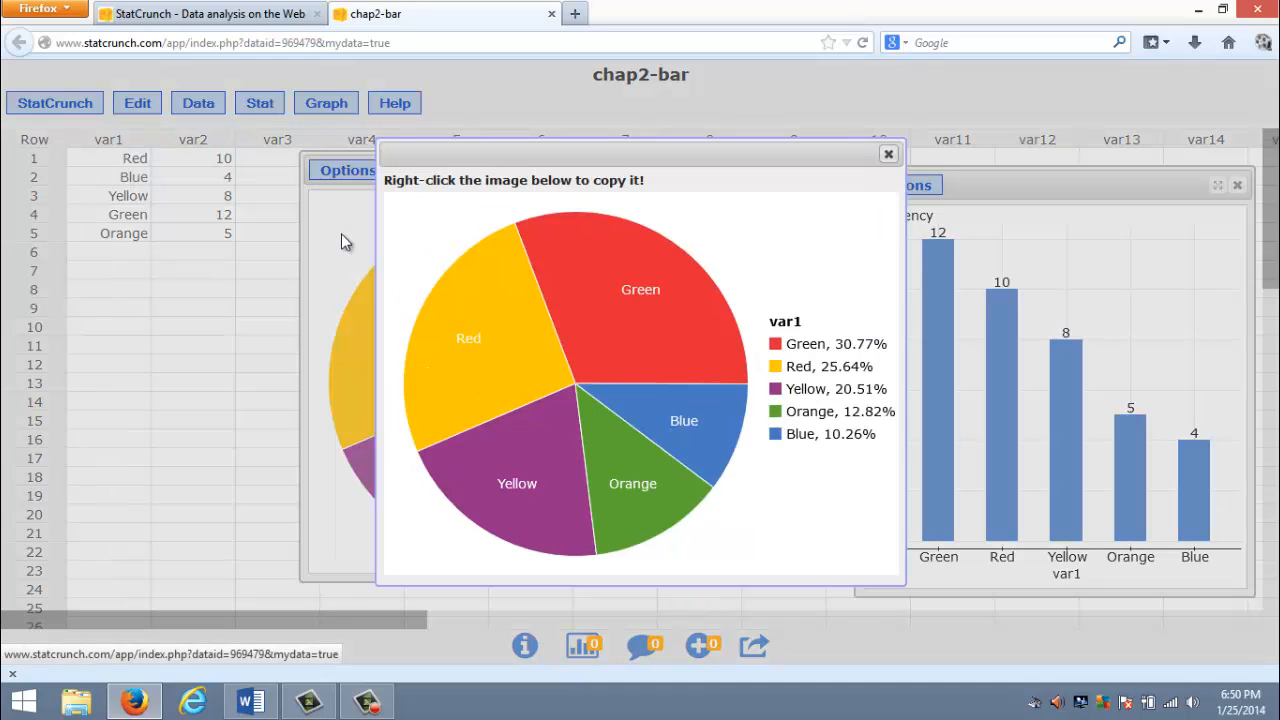
{"action": "right_click", "coordinate": [608, 313]}
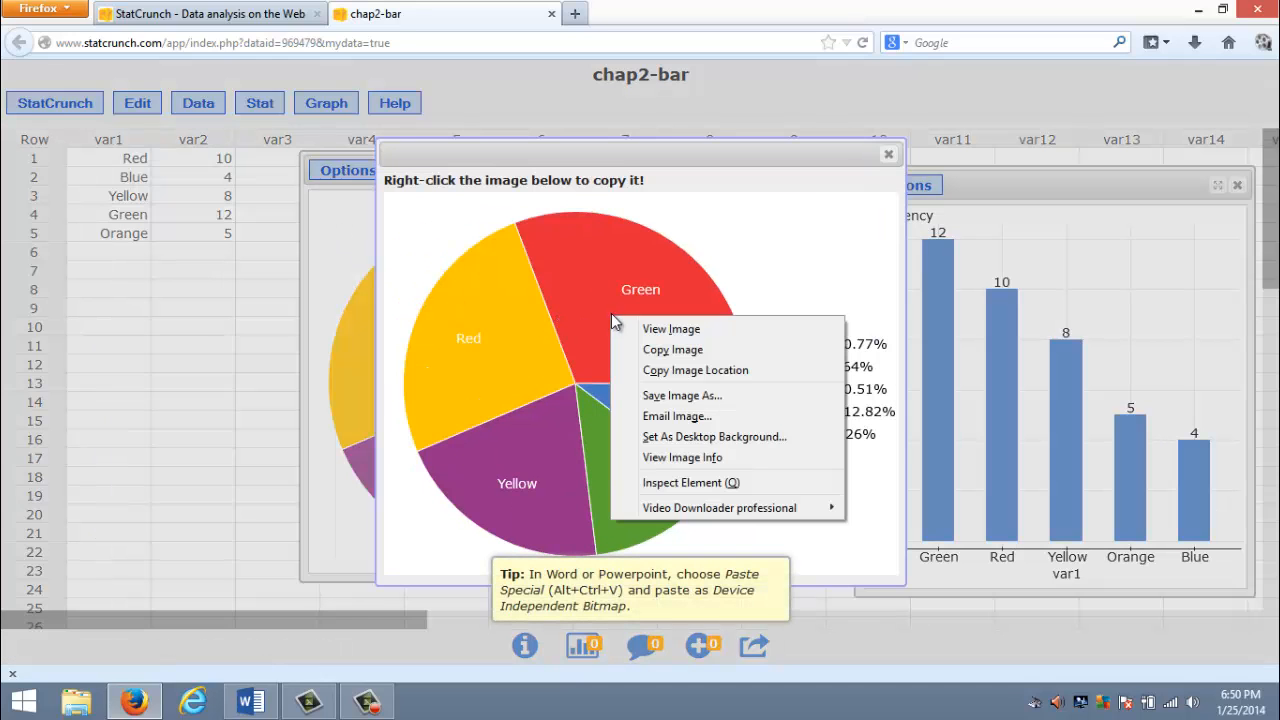
{"action": "left_click", "coordinate": [659, 350]}
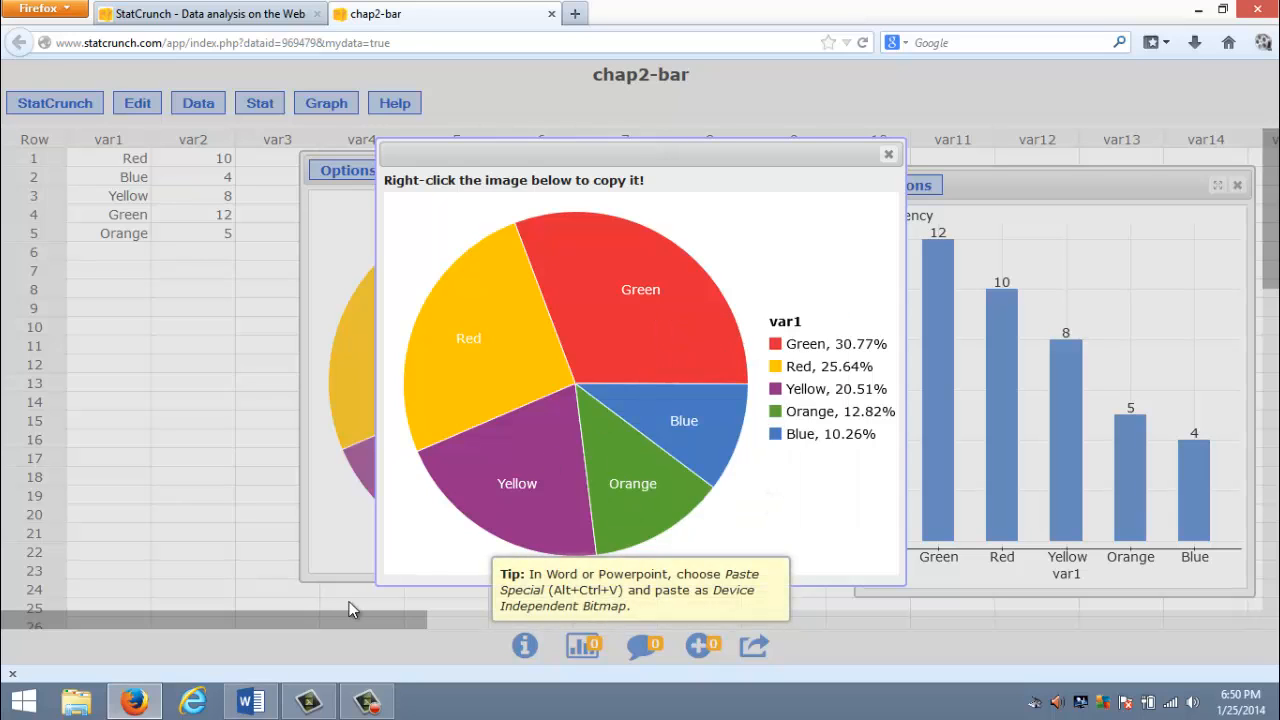
- Switch to Word and paste the pie chart after the histogram as a Device Independent Bitmap
{"action": "left_click", "coordinate": [250, 702]}
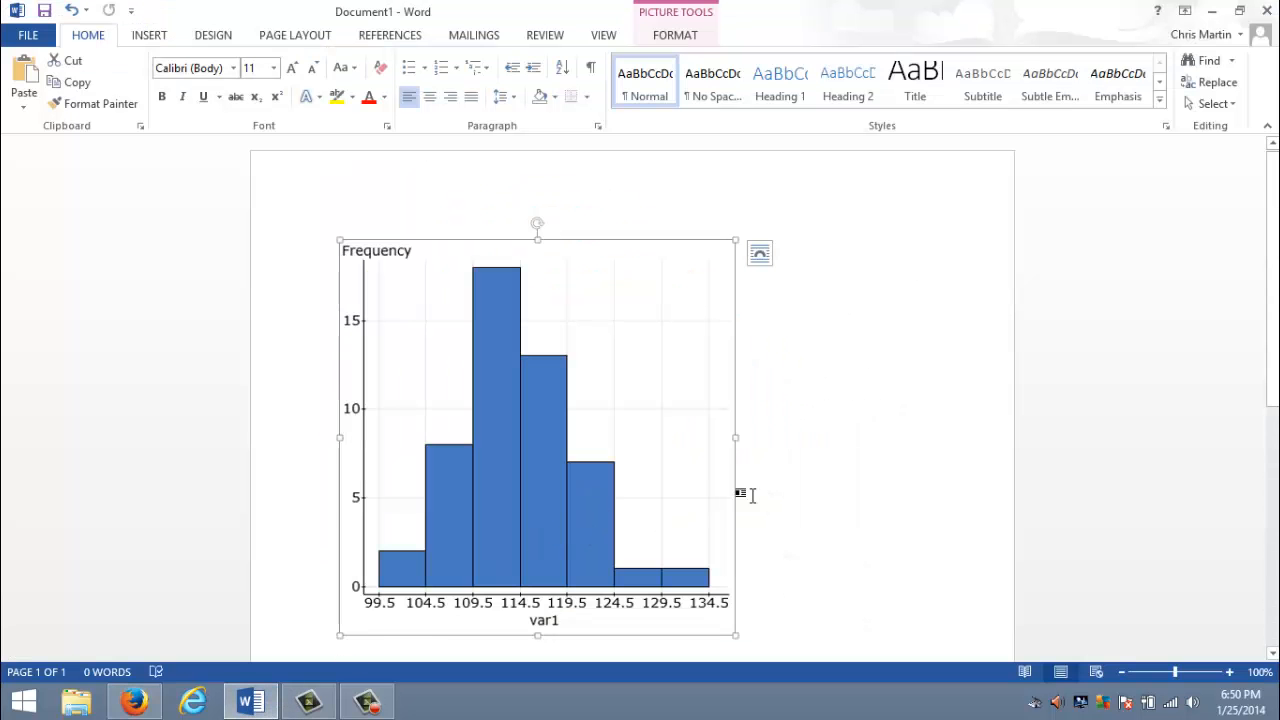
{"action": "left_click", "coordinate": [788, 478]}
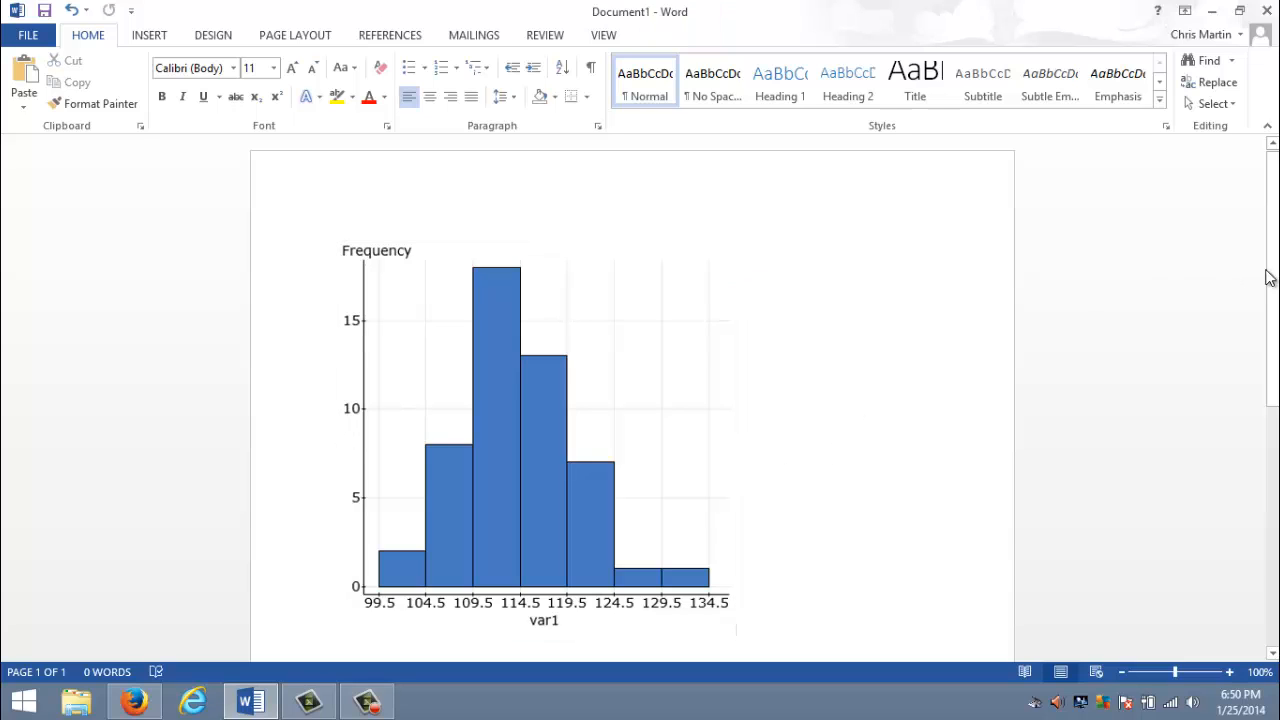
{"action": "left_click_drag", "start_coordinate": [1269, 278], "coordinate": [1269, 343]}
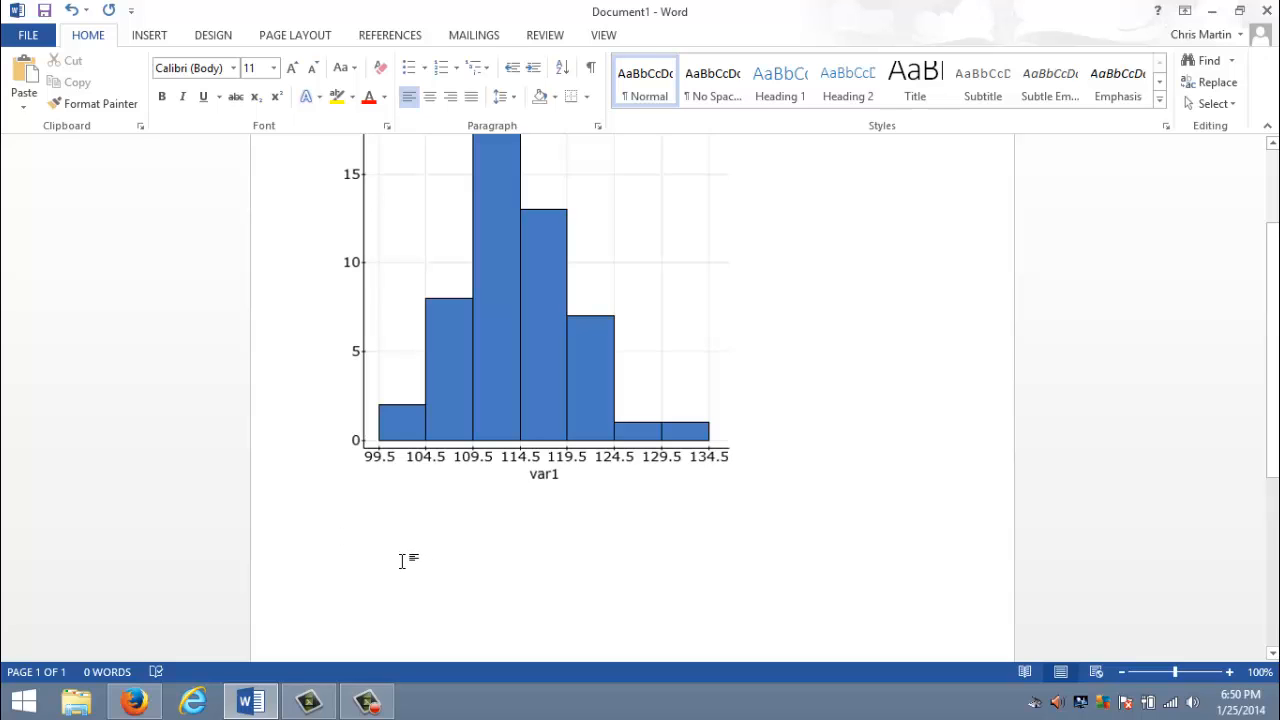
{"action": "key", "text": "ctrl+alt+v"}
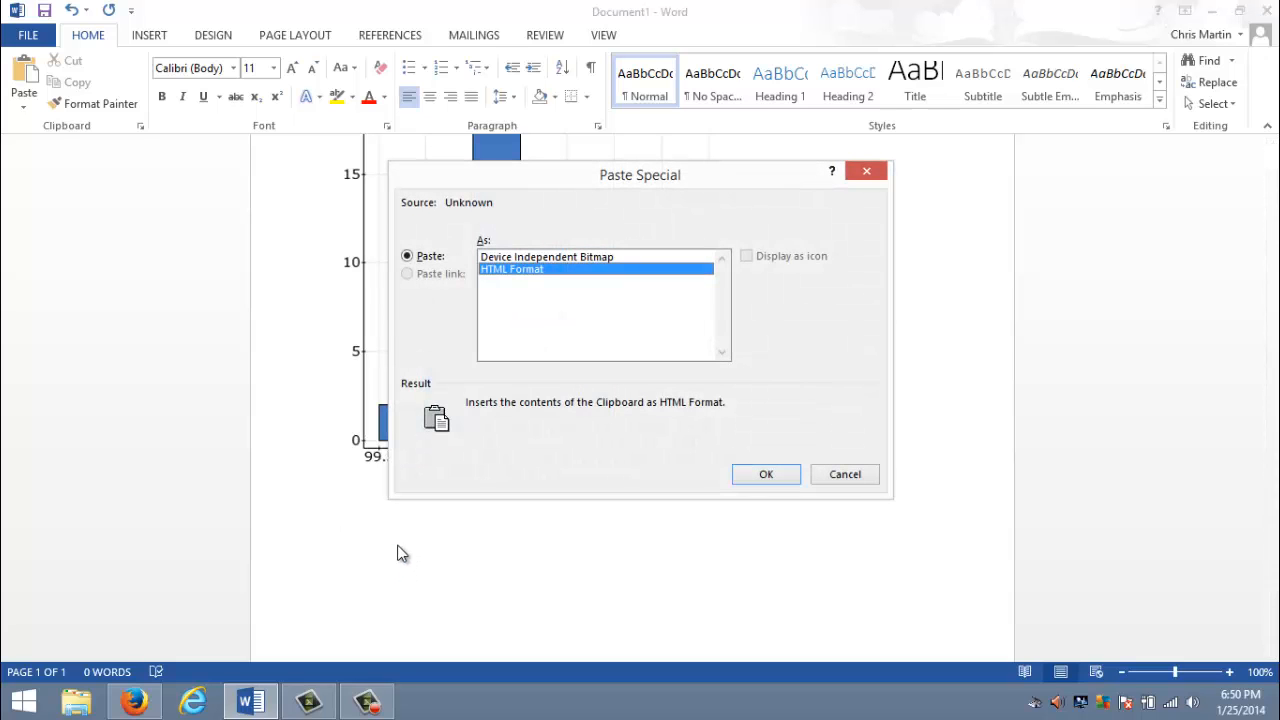
{"action": "left_click", "coordinate": [585, 256]}
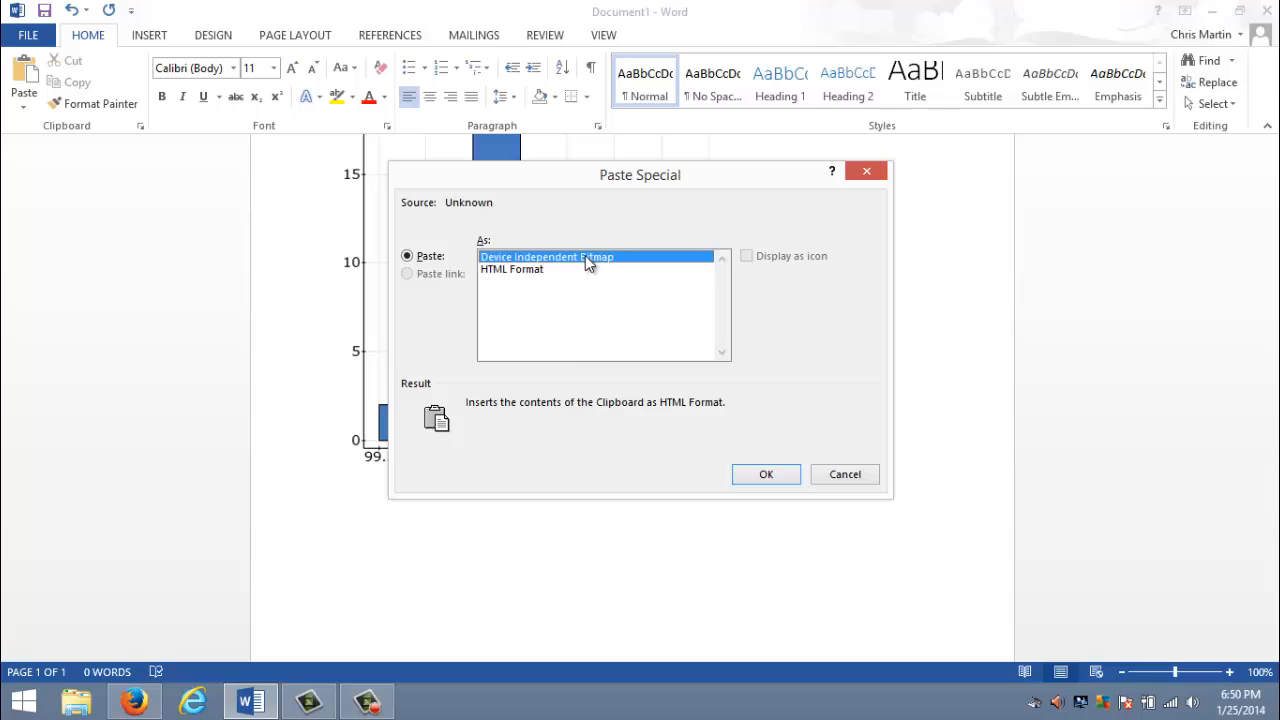
{"action": "left_click", "coordinate": [763, 472]}
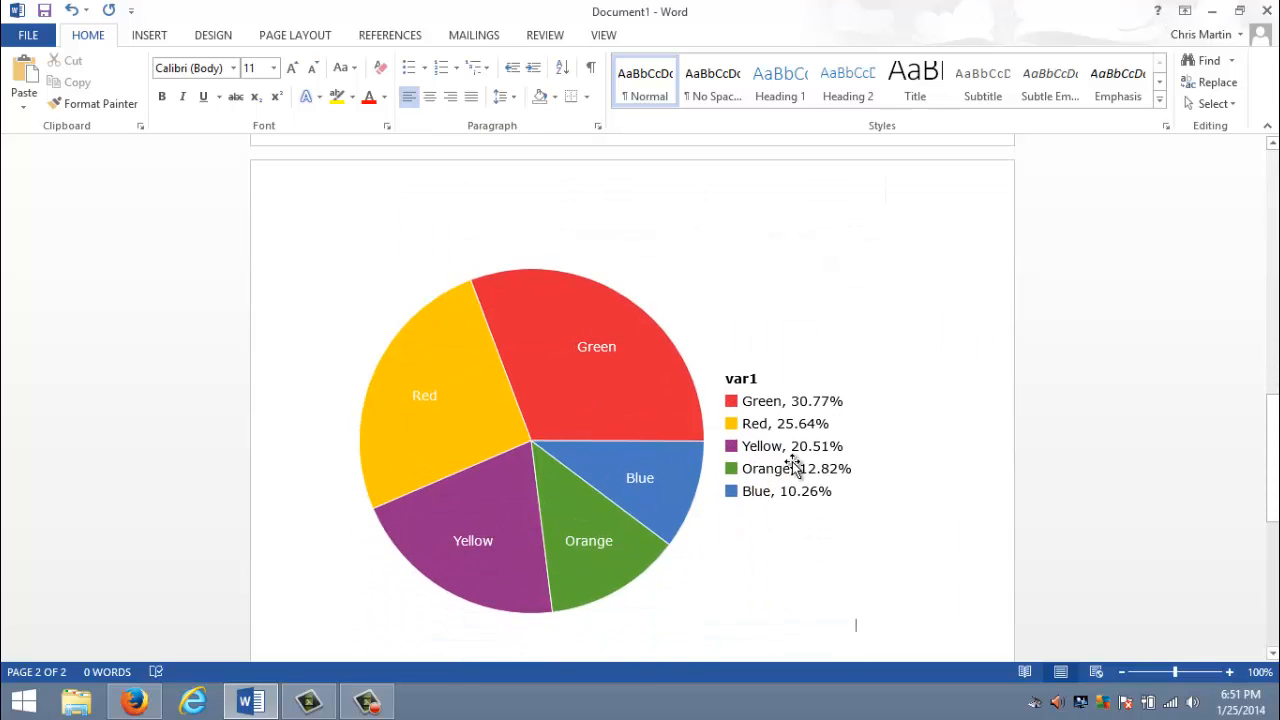
- Shrink the pasted pie chart proportionally so that it fits on the first page below the histogram
{"action": "left_click", "coordinate": [632, 480]}
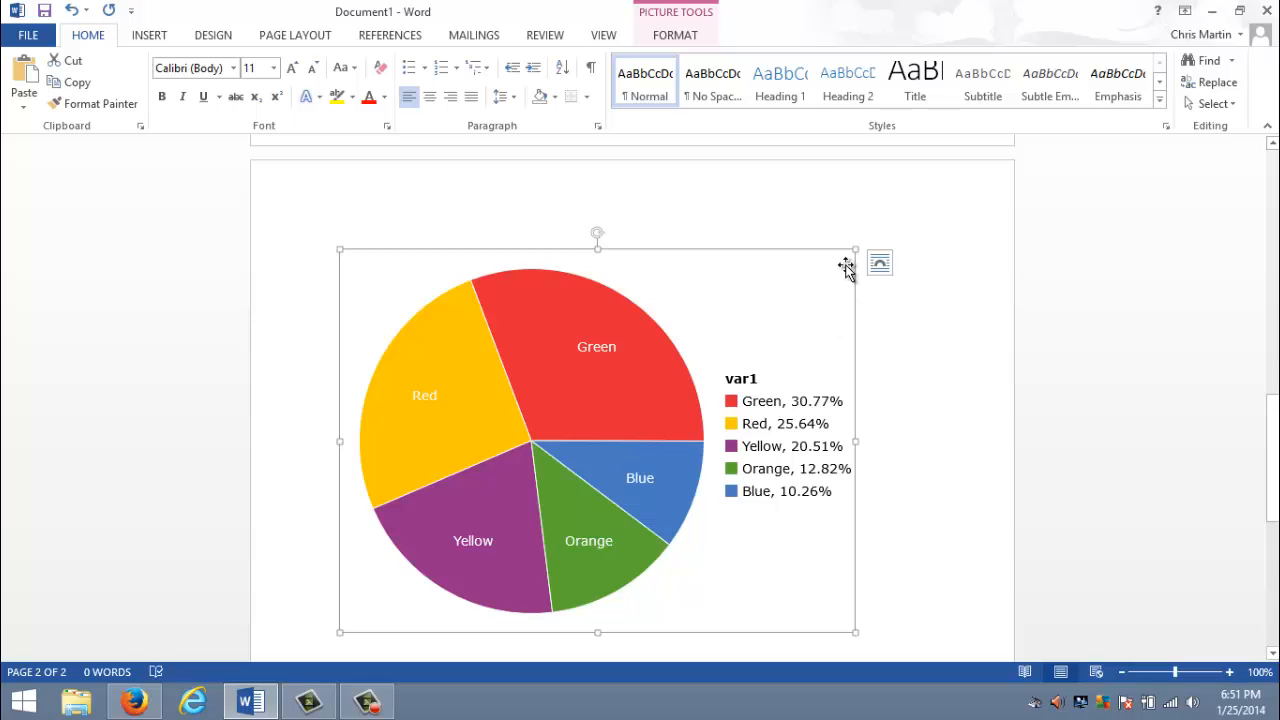
{"action": "left_click_drag", "start_coordinate": [855, 249], "coordinate": [594, 343]}
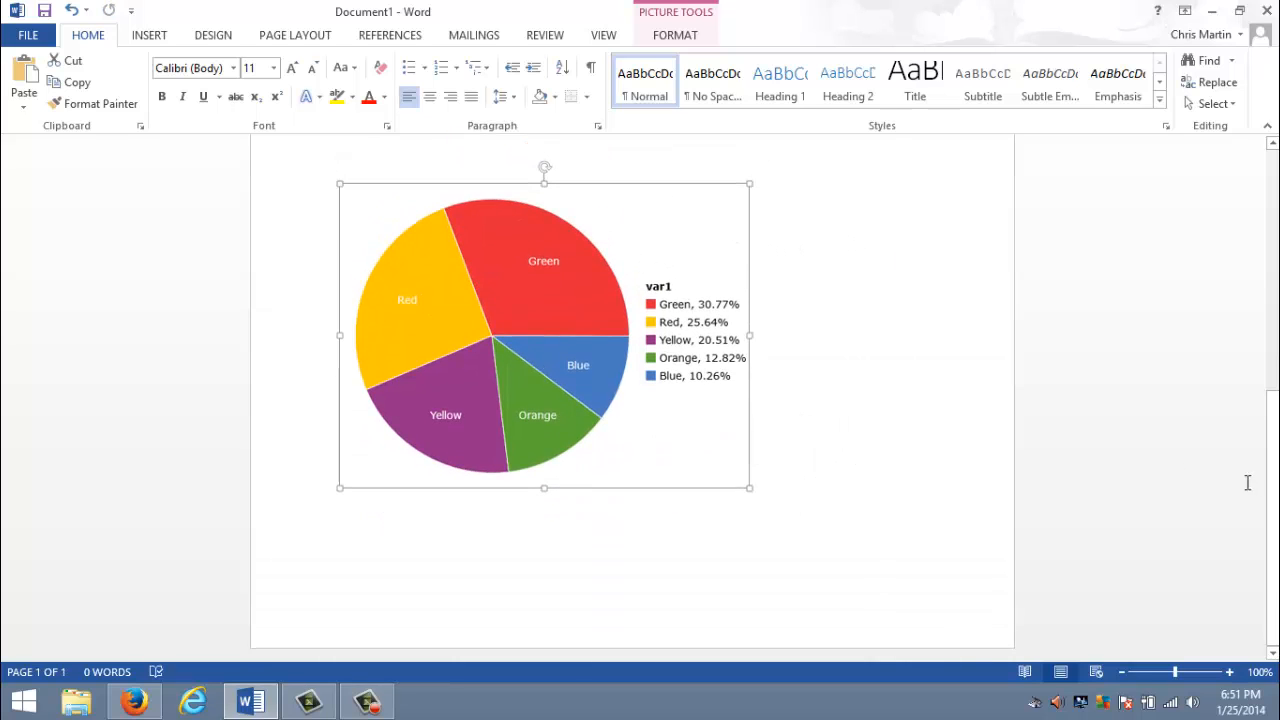
{"action": "left_click_drag", "start_coordinate": [1272, 480], "coordinate": [1254, 402]}
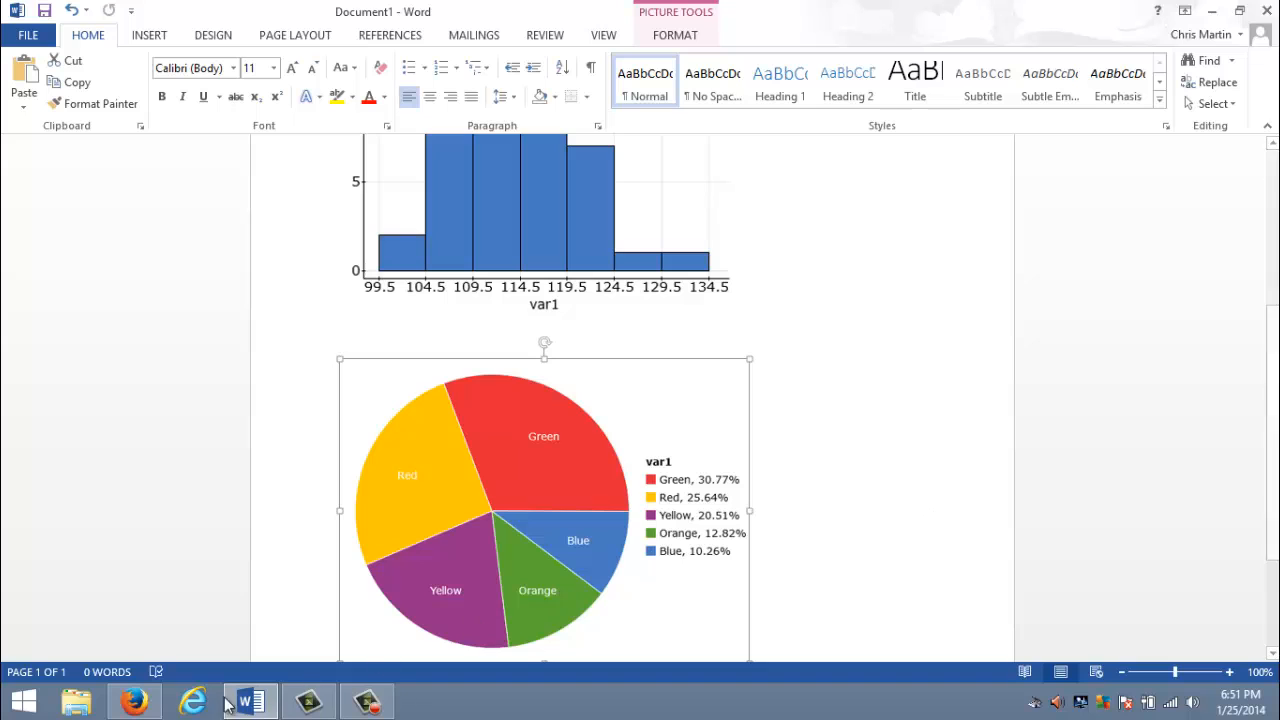
- Switch back to StatCrunch in Firefox and close the image-copy window, the pie chart and the bar plot
{"action": "left_click", "coordinate": [132, 703]}
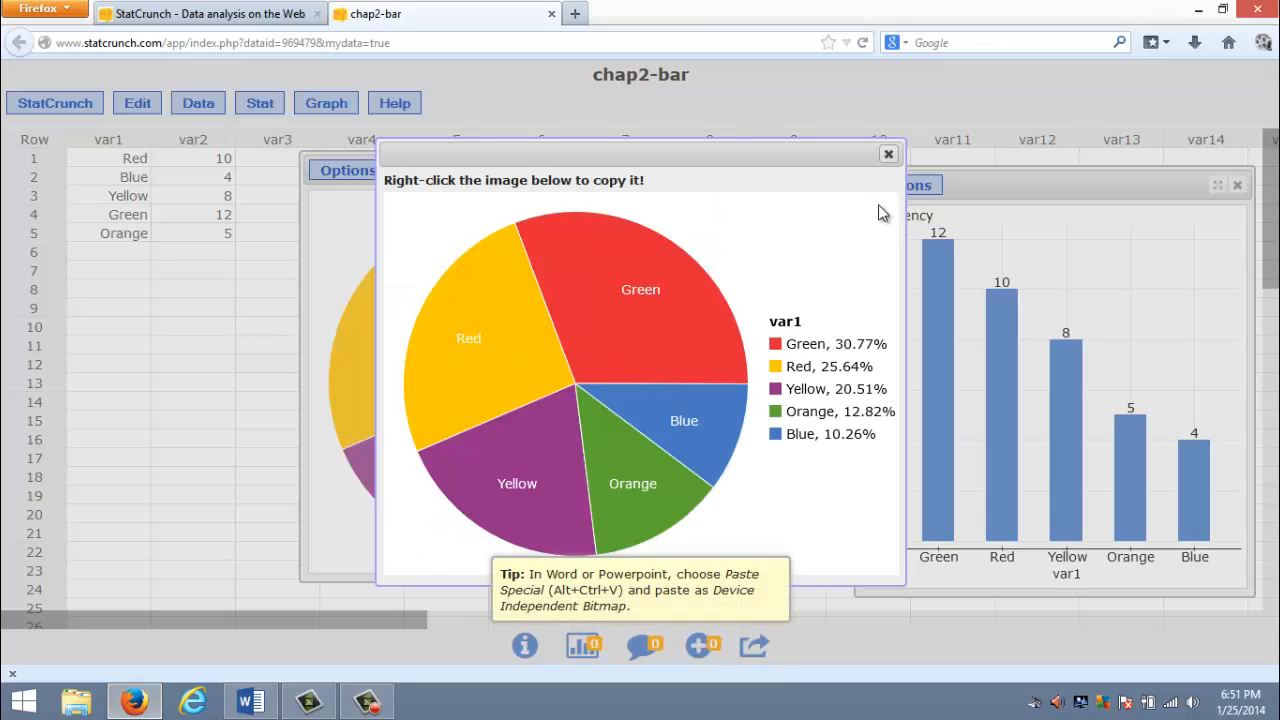
{"action": "left_click", "coordinate": [888, 155]}
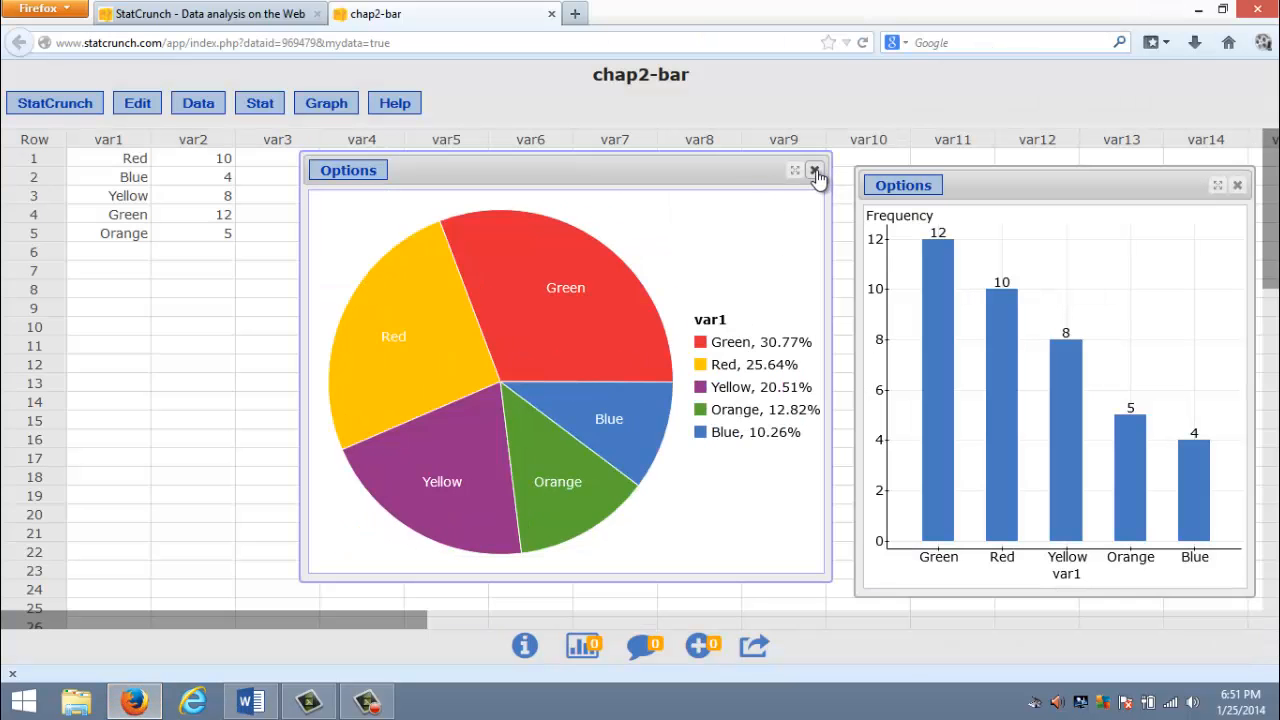
{"action": "left_click", "coordinate": [814, 170]}
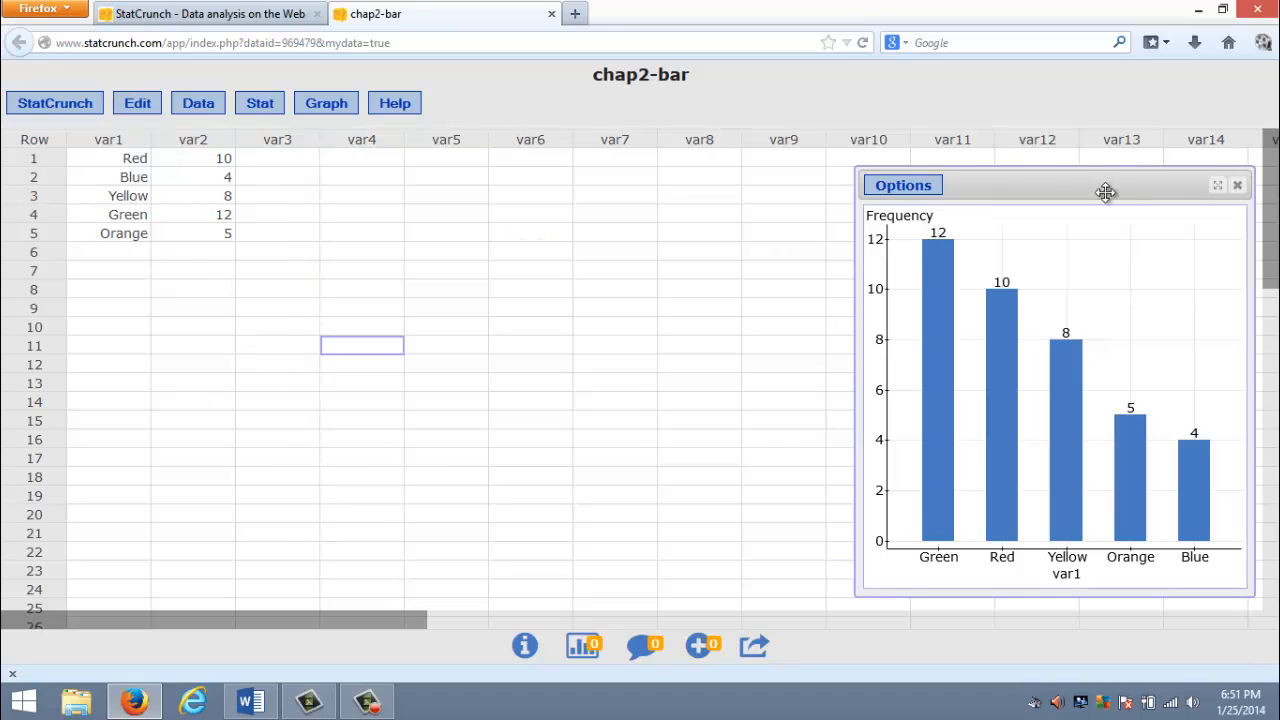
{"action": "left_click", "coordinate": [1237, 185]}
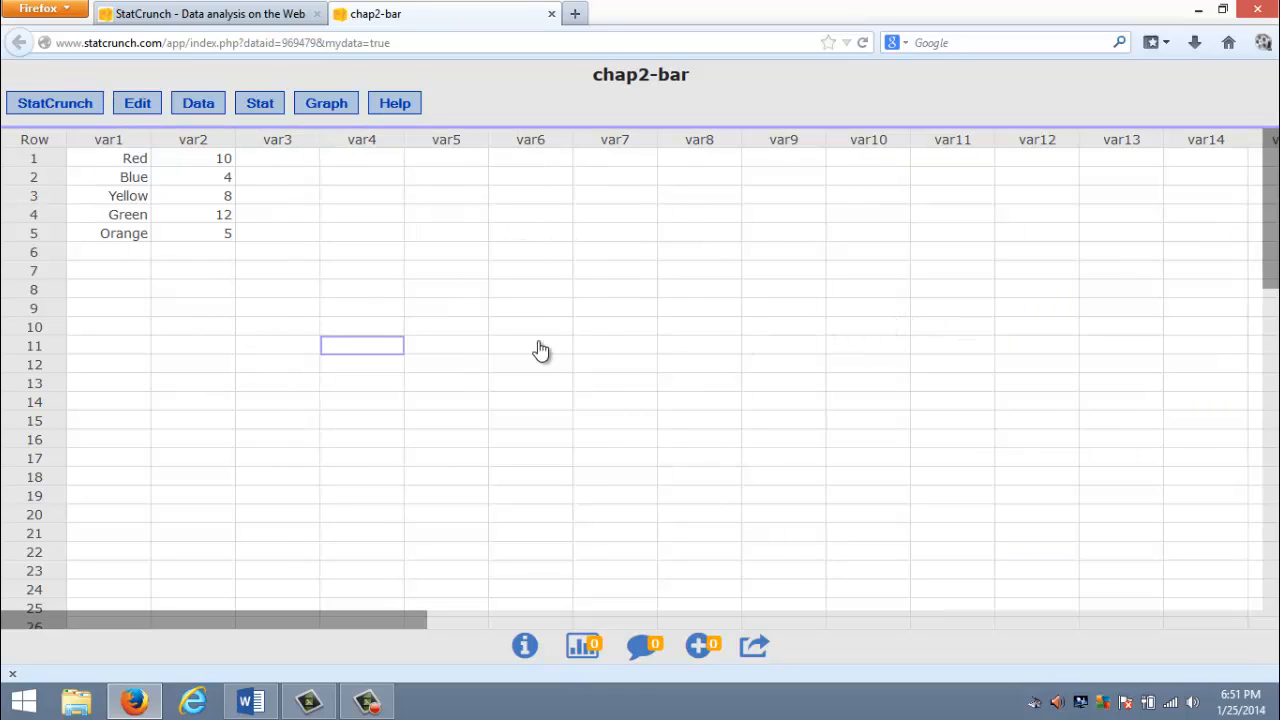
- Load the saved chapter2-time data set from My Data and close the chap2-bar tab
{"action": "left_click", "coordinate": [200, 106]}
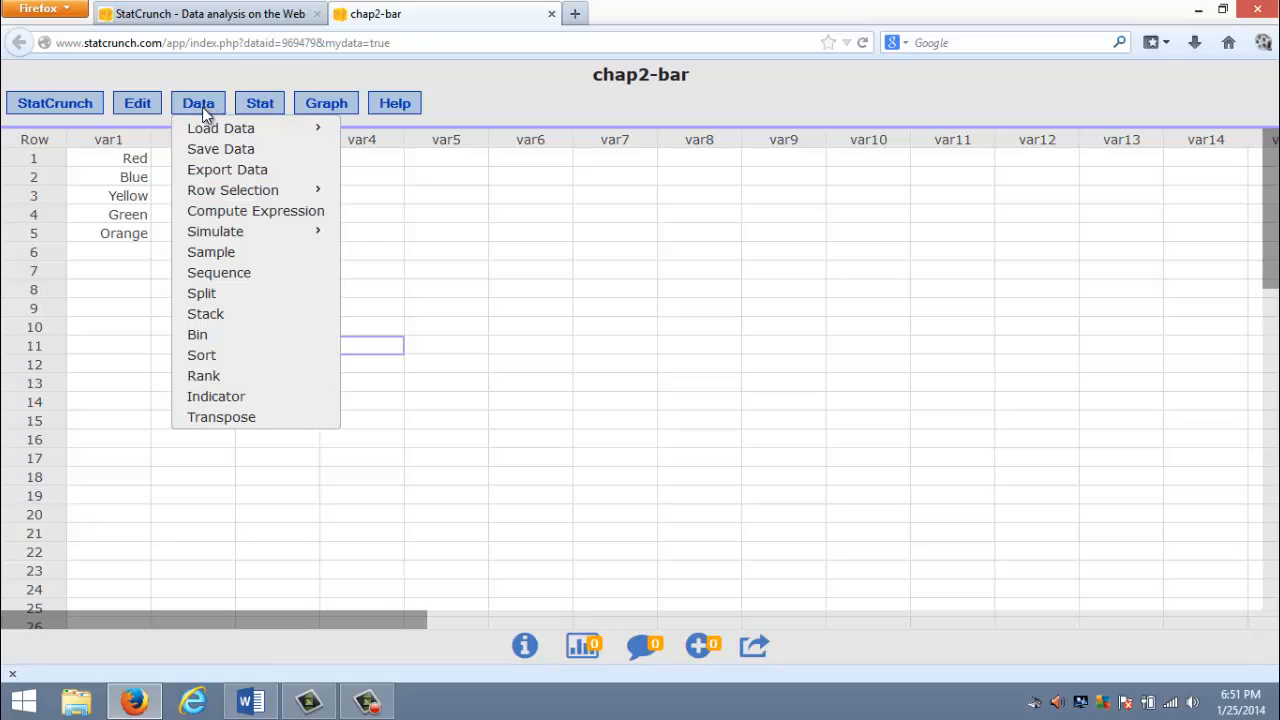
{"action": "mouse_move", "coordinate": [206, 132]}
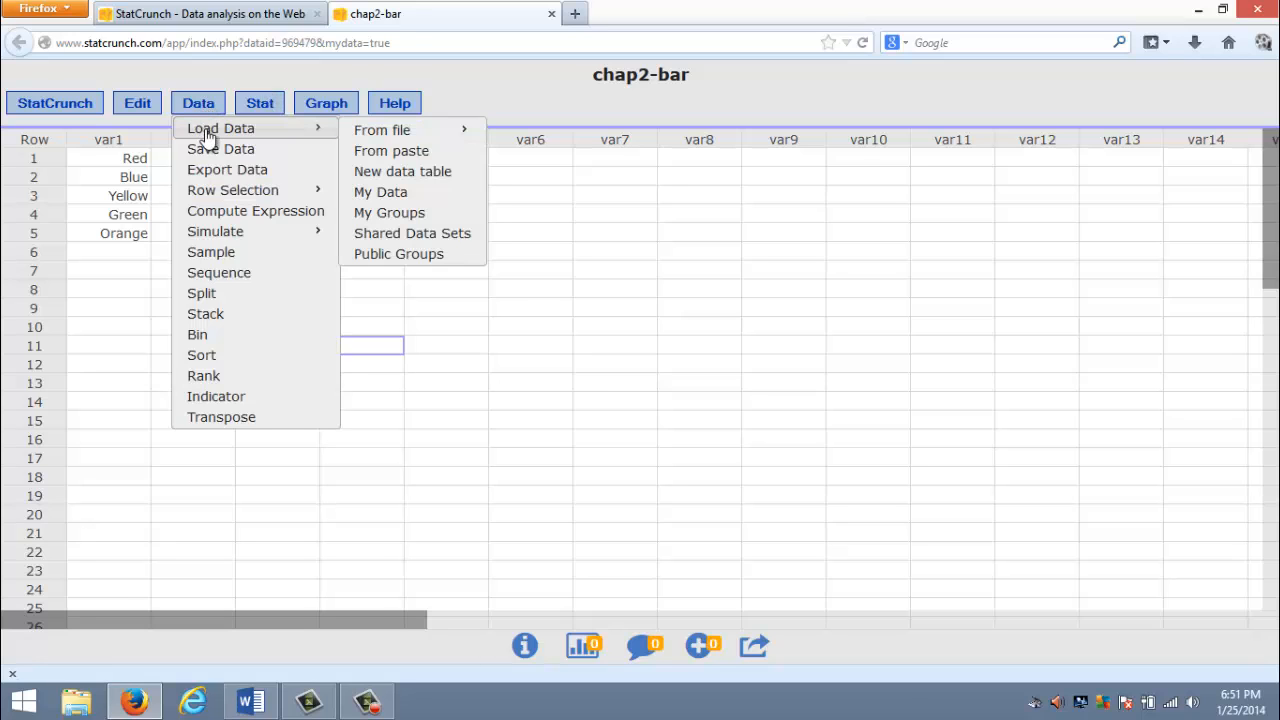
{"action": "left_click", "coordinate": [391, 199]}
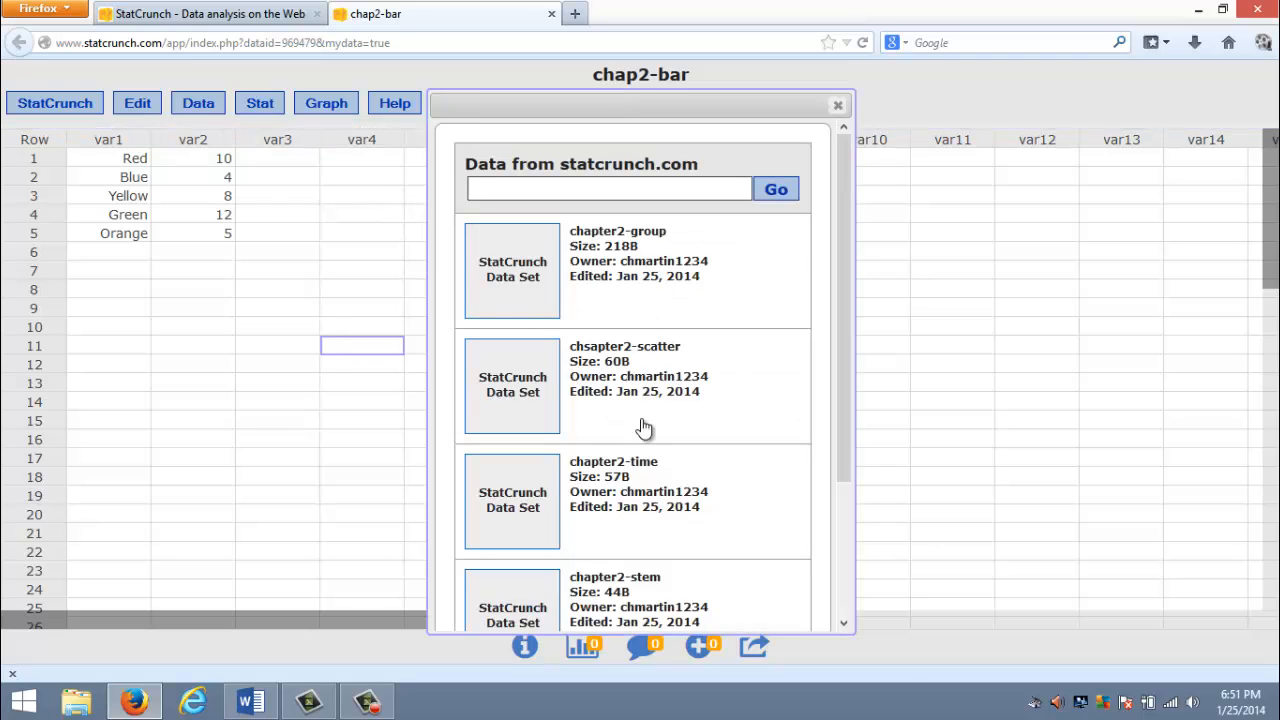
{"action": "left_click", "coordinate": [617, 480]}
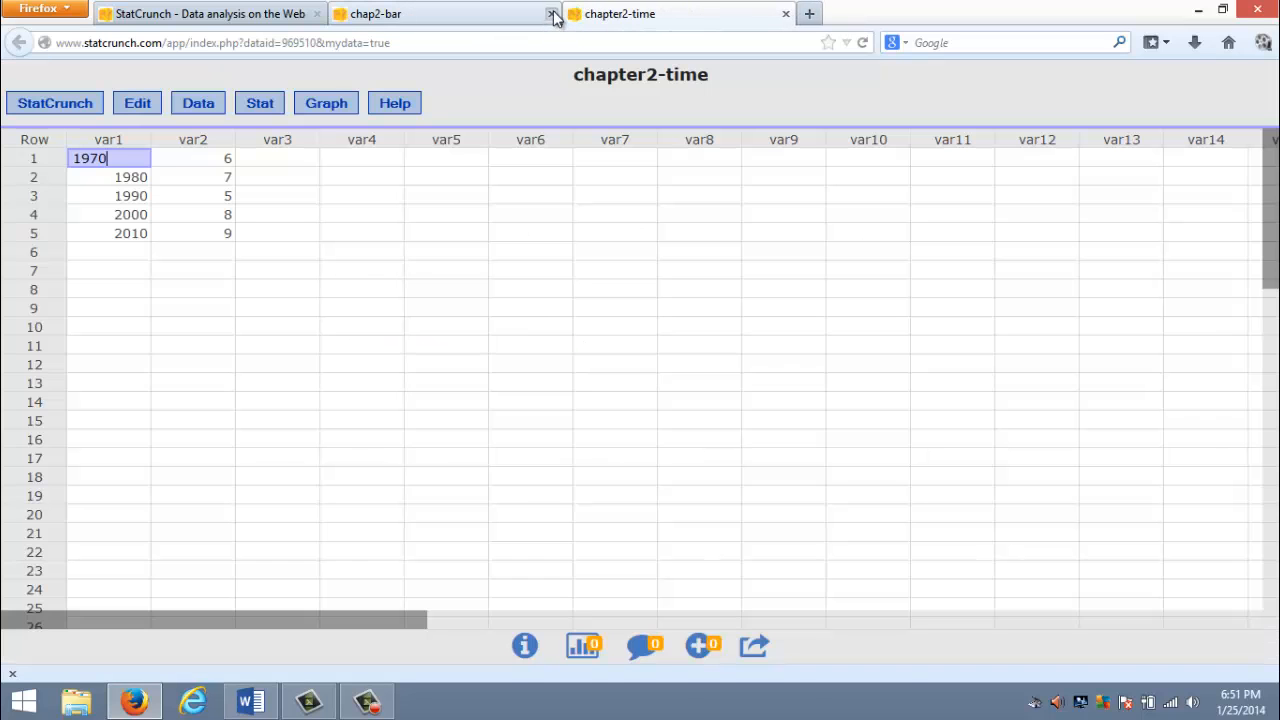
{"action": "left_click", "coordinate": [551, 14]}
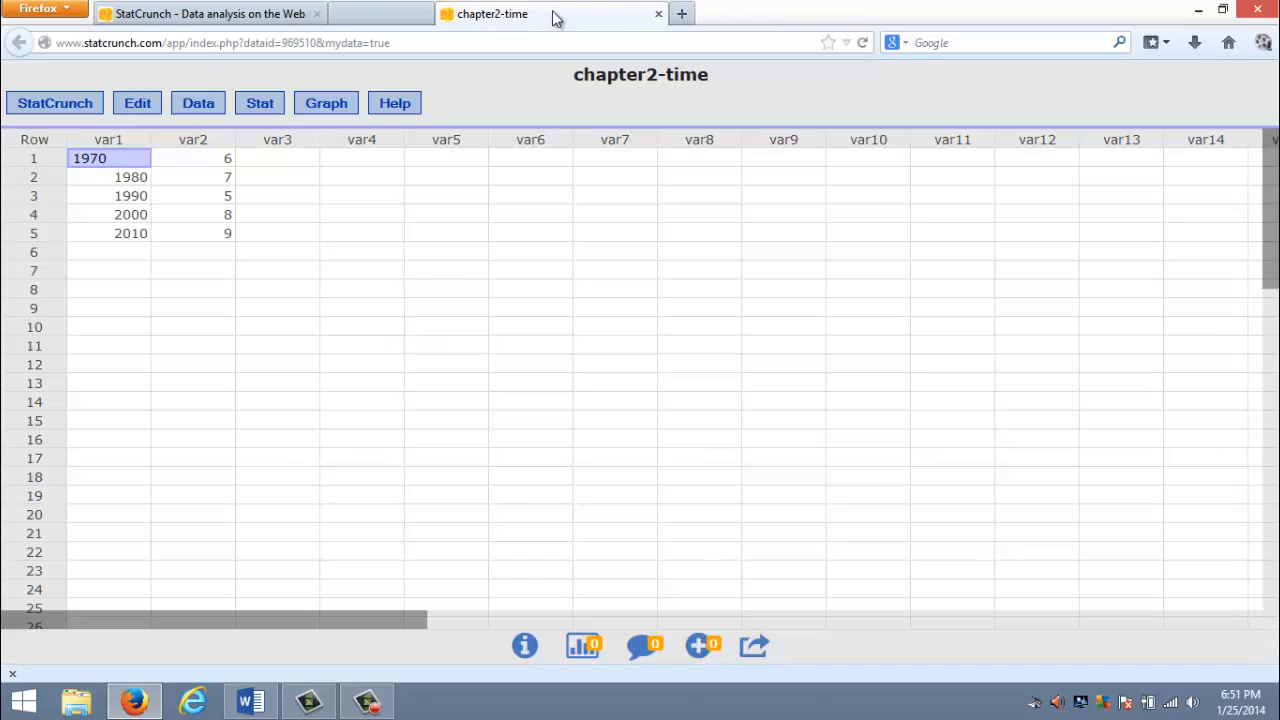
{"action": "left_click", "coordinate": [306, 322]}
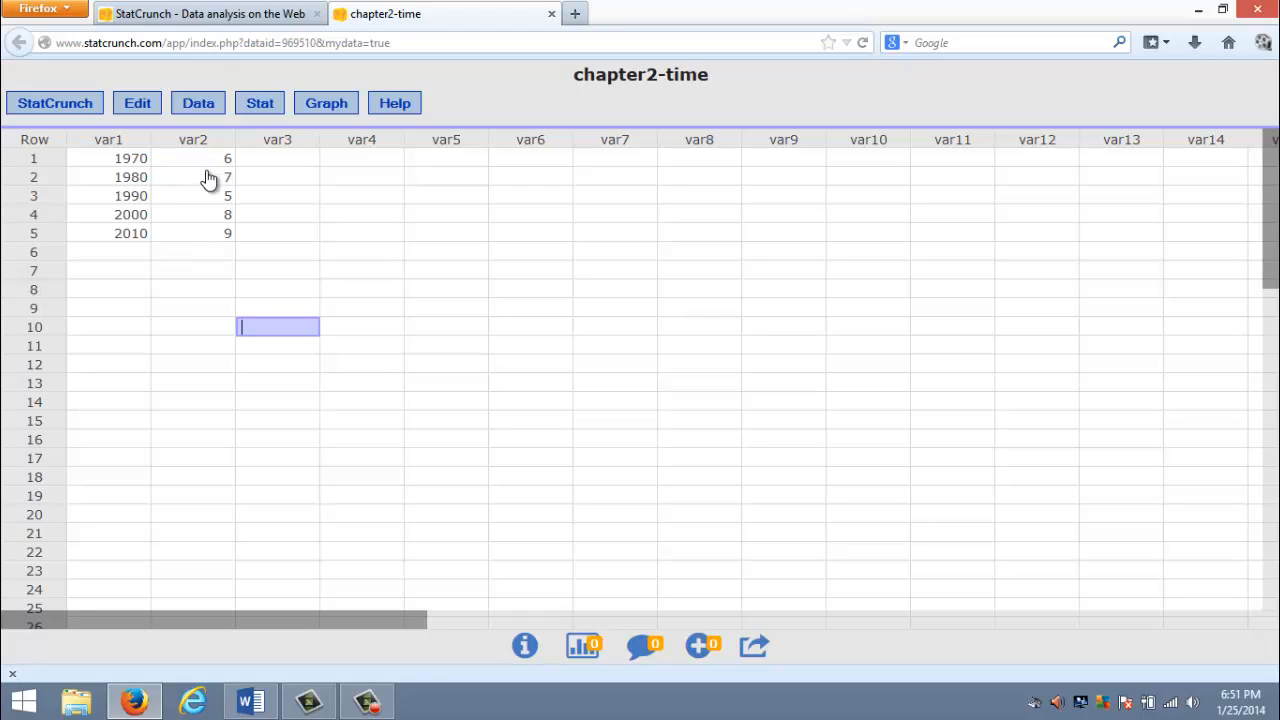
- Compute an Index/Time plot of var2 with a Year time axis starting at 1970 in increments of 10, and close the resulting graph
{"action": "left_click", "coordinate": [327, 110]}
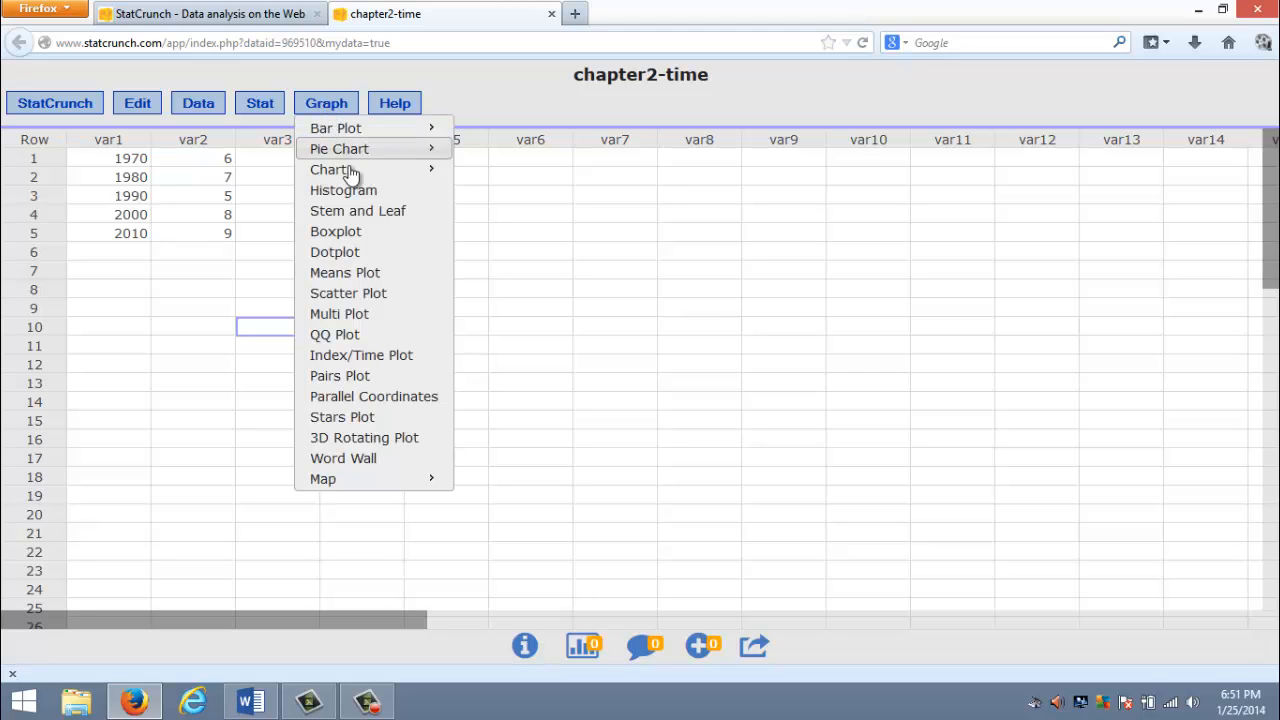
{"action": "left_click", "coordinate": [389, 356]}
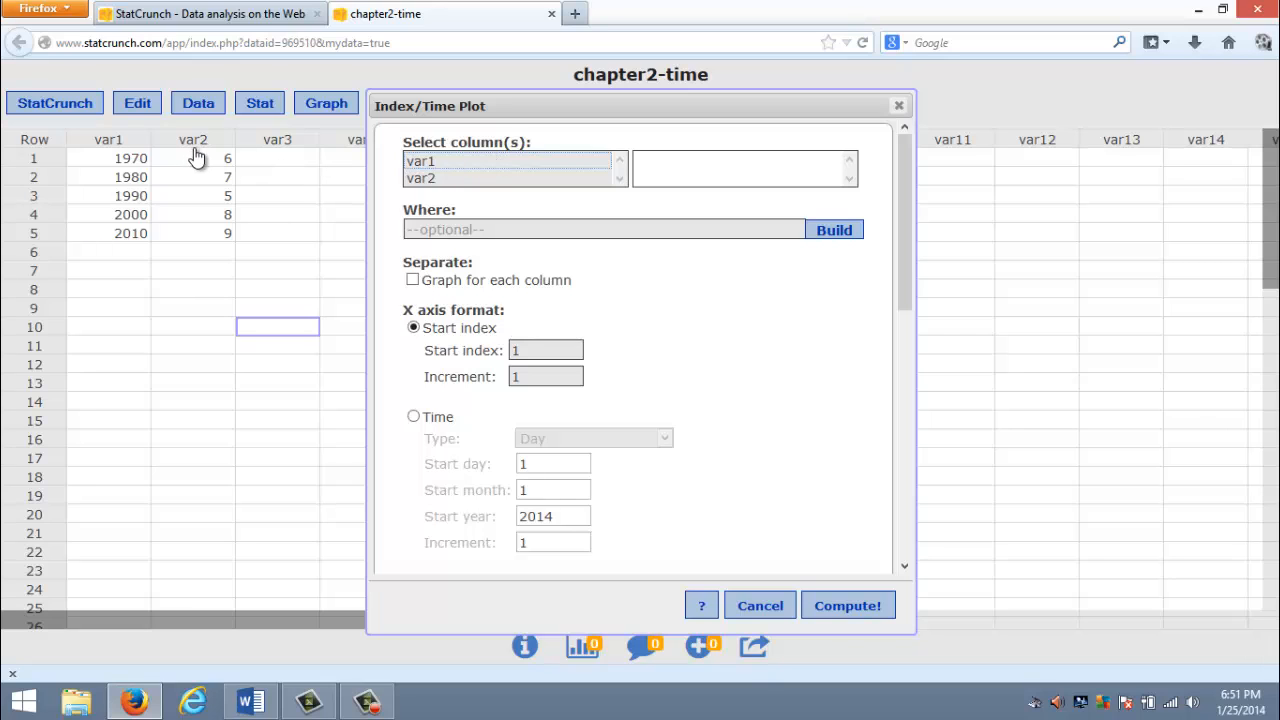
{"action": "left_click", "coordinate": [432, 180]}
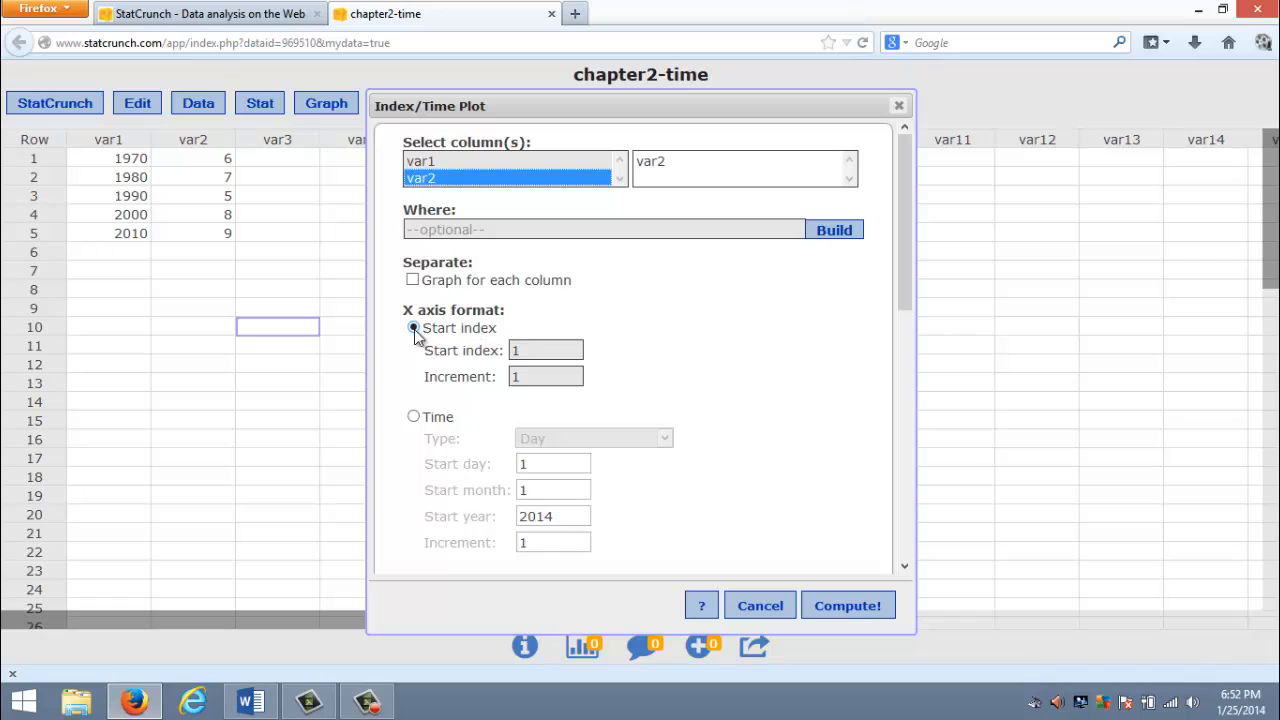
{"action": "left_click", "coordinate": [414, 418]}
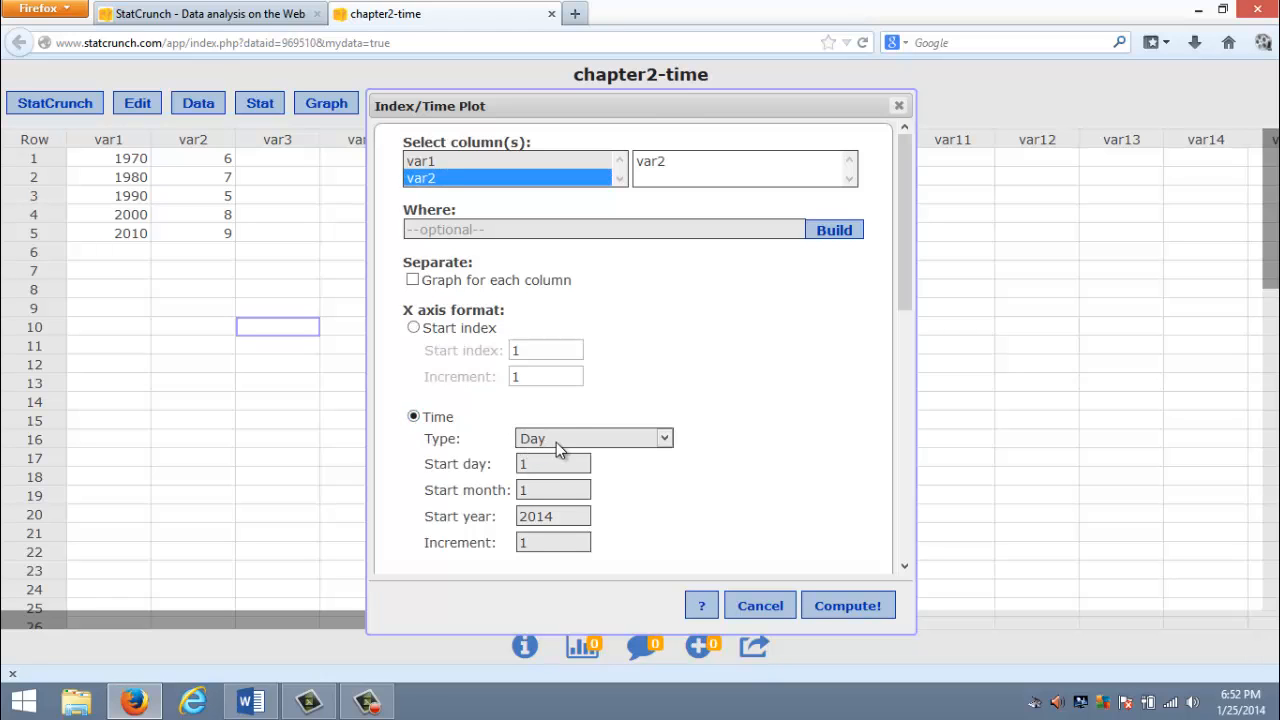
{"action": "left_click", "coordinate": [556, 442]}
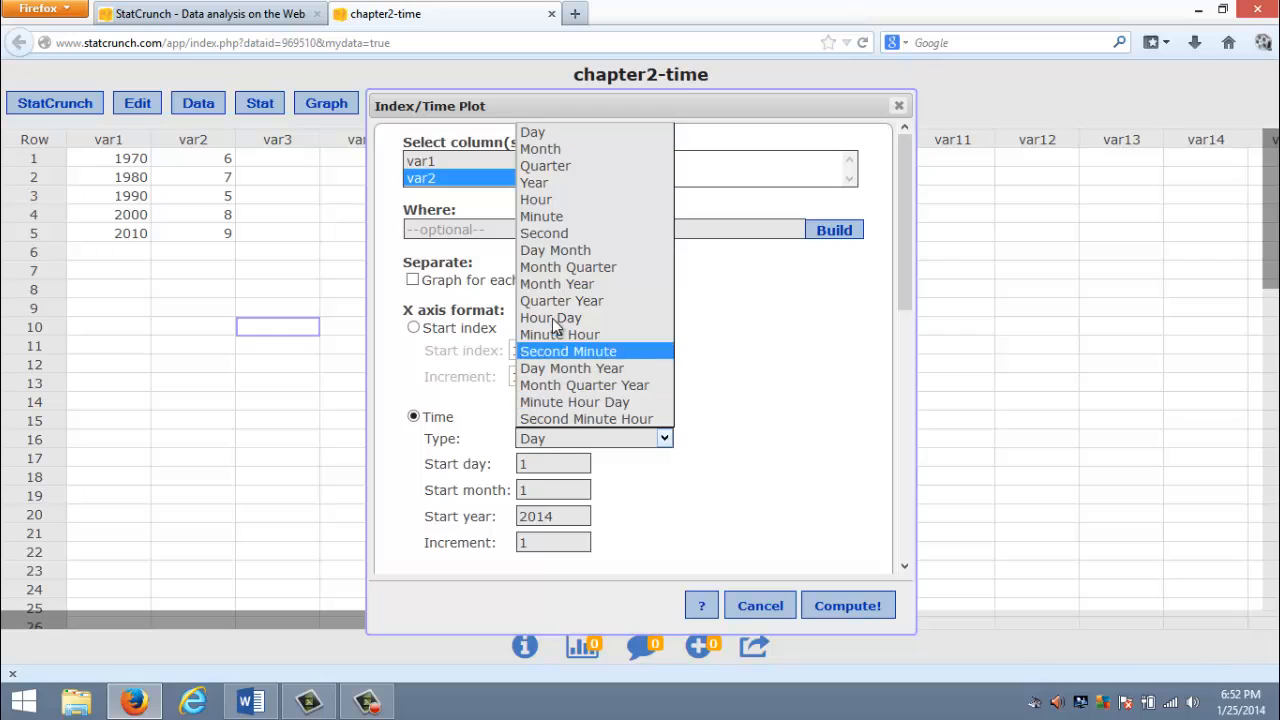
{"action": "left_click", "coordinate": [548, 182]}
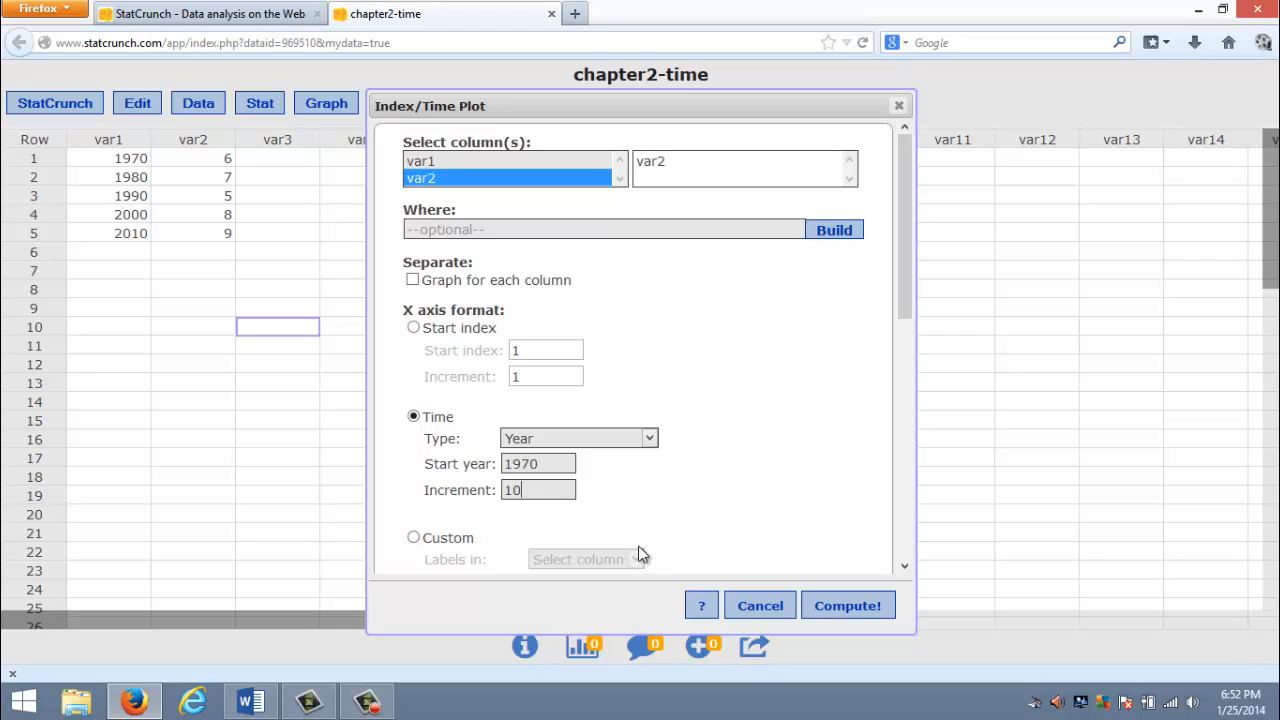
{"action": "left_click", "coordinate": [859, 610]}
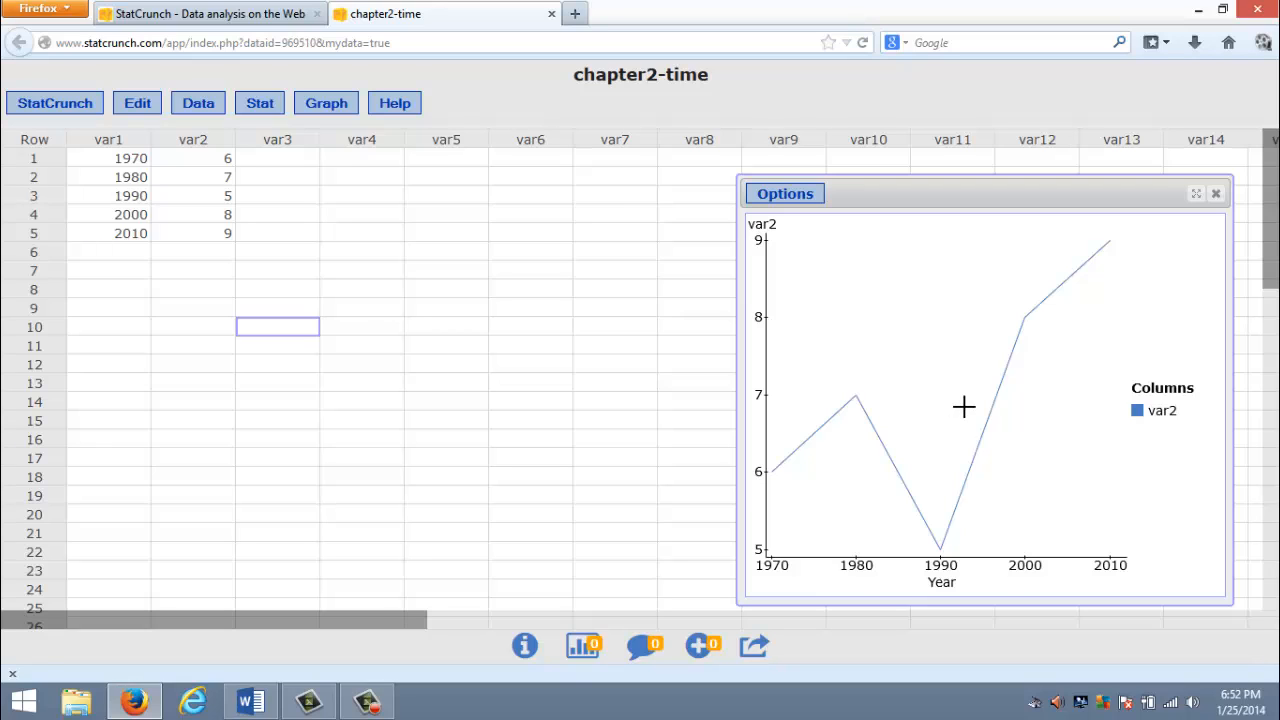
{"action": "left_click", "coordinate": [1215, 196]}
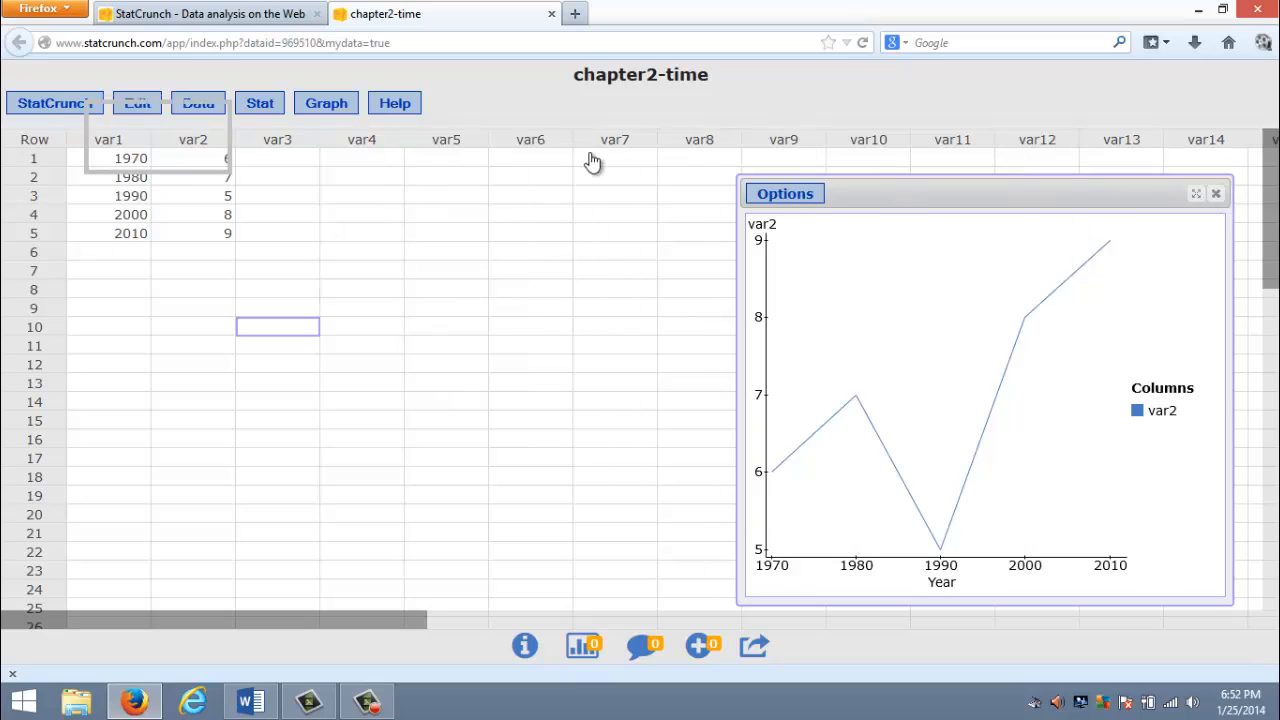
- Load the saved chapter2-stem data set from My Data and close the chapter2-time tab
{"action": "left_click", "coordinate": [197, 104]}
{"action": "mouse_move", "coordinate": [200, 130]}
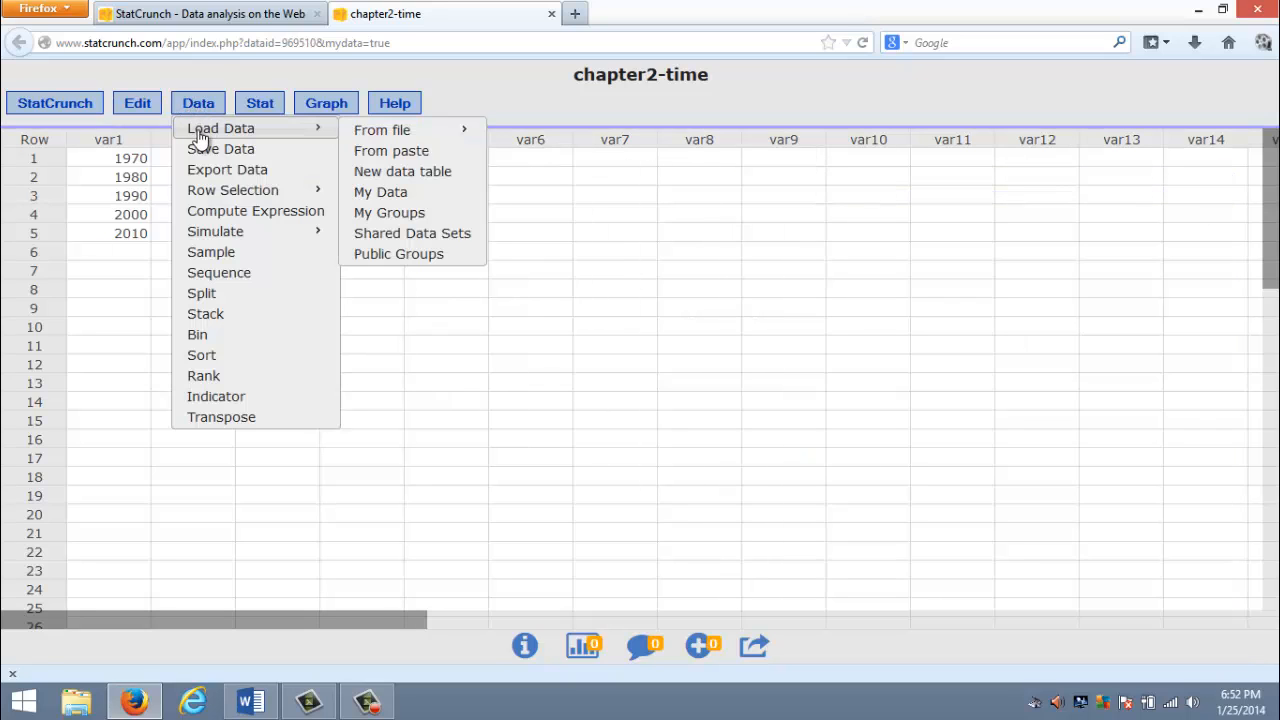
{"action": "left_click", "coordinate": [397, 203]}
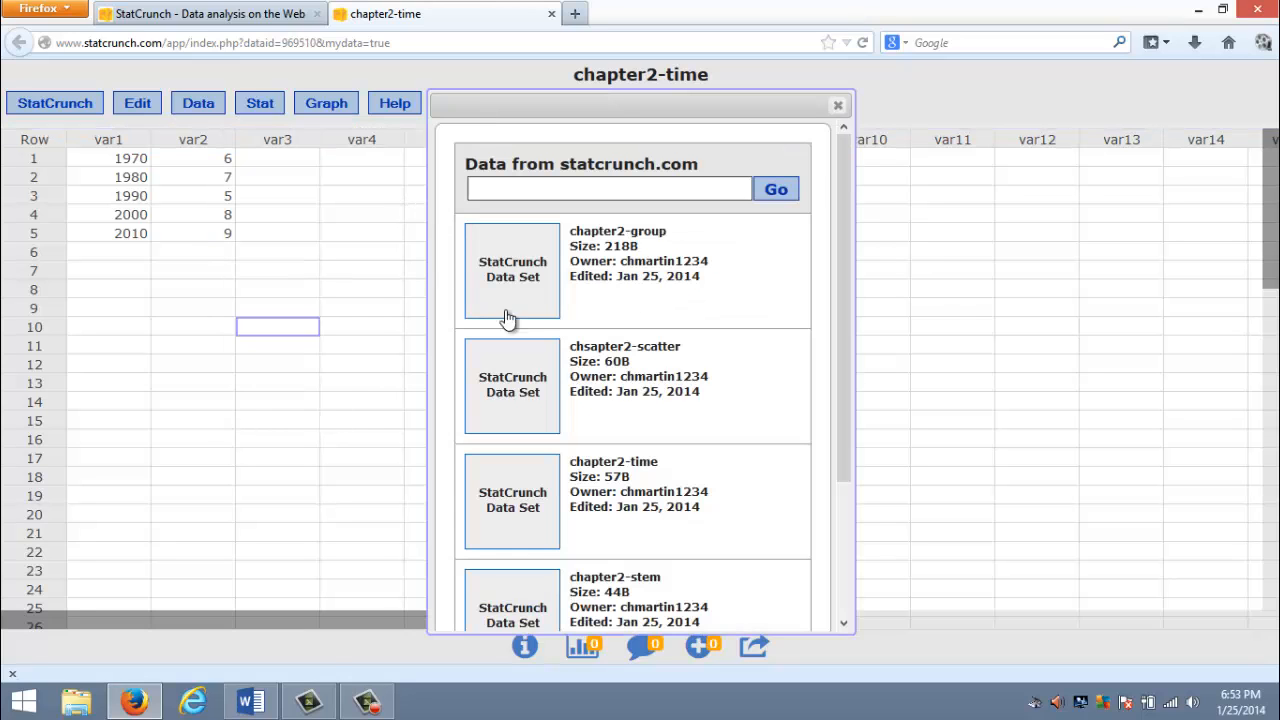
{"action": "left_click", "coordinate": [689, 591]}
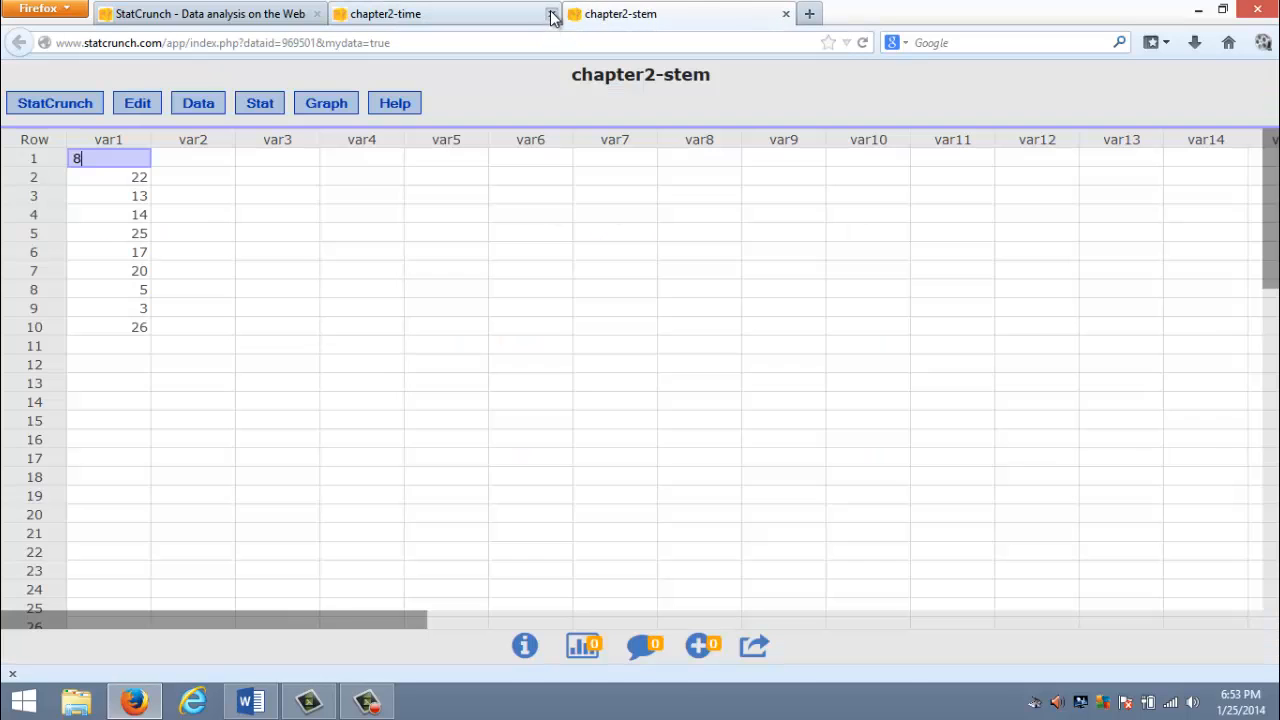
{"action": "left_click", "coordinate": [549, 14]}
{"action": "left_click", "coordinate": [260, 270]}
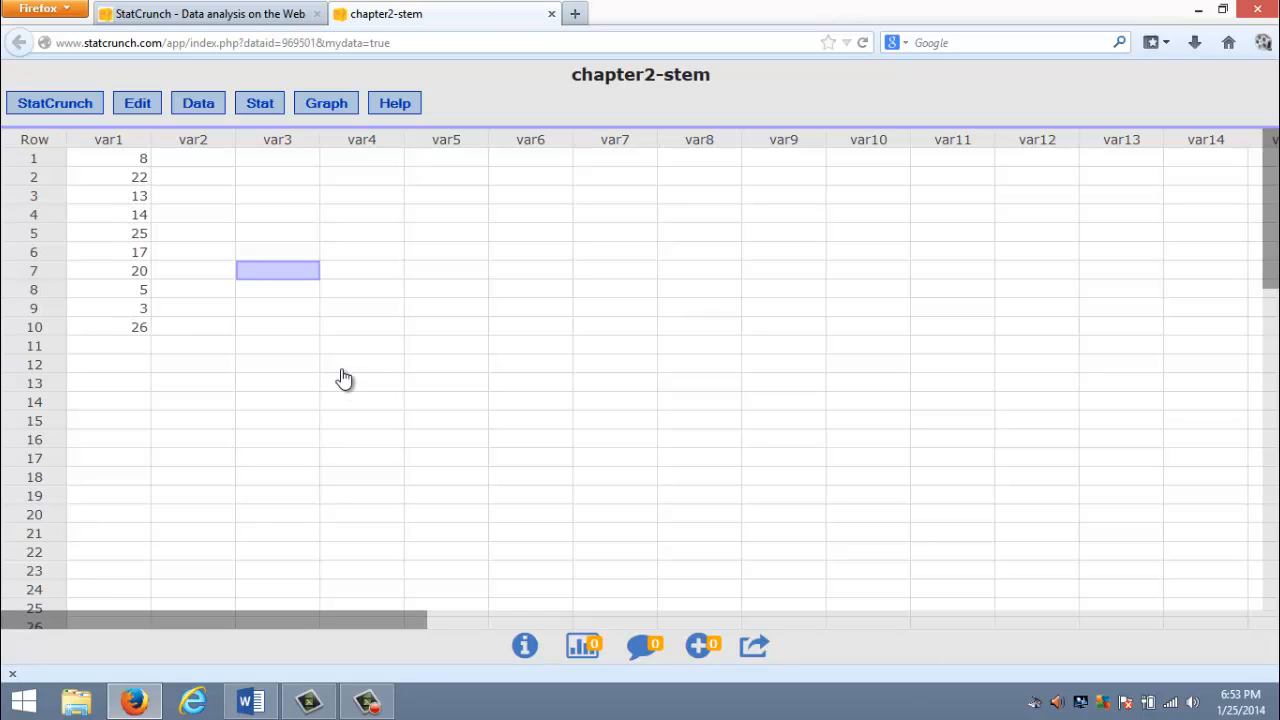
- Compute a stem and leaf plot of var1 with outlier trimming set to None, and close the result window
{"action": "left_click", "coordinate": [328, 105]}
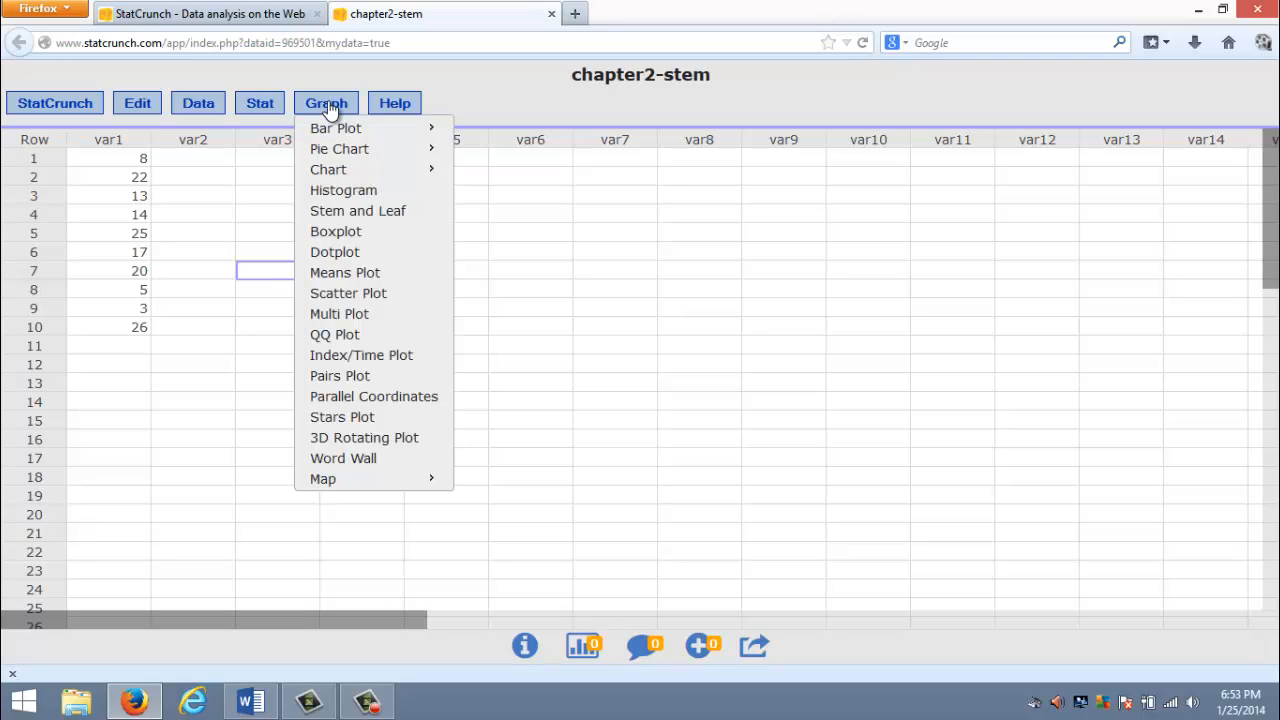
{"action": "left_click", "coordinate": [340, 212]}
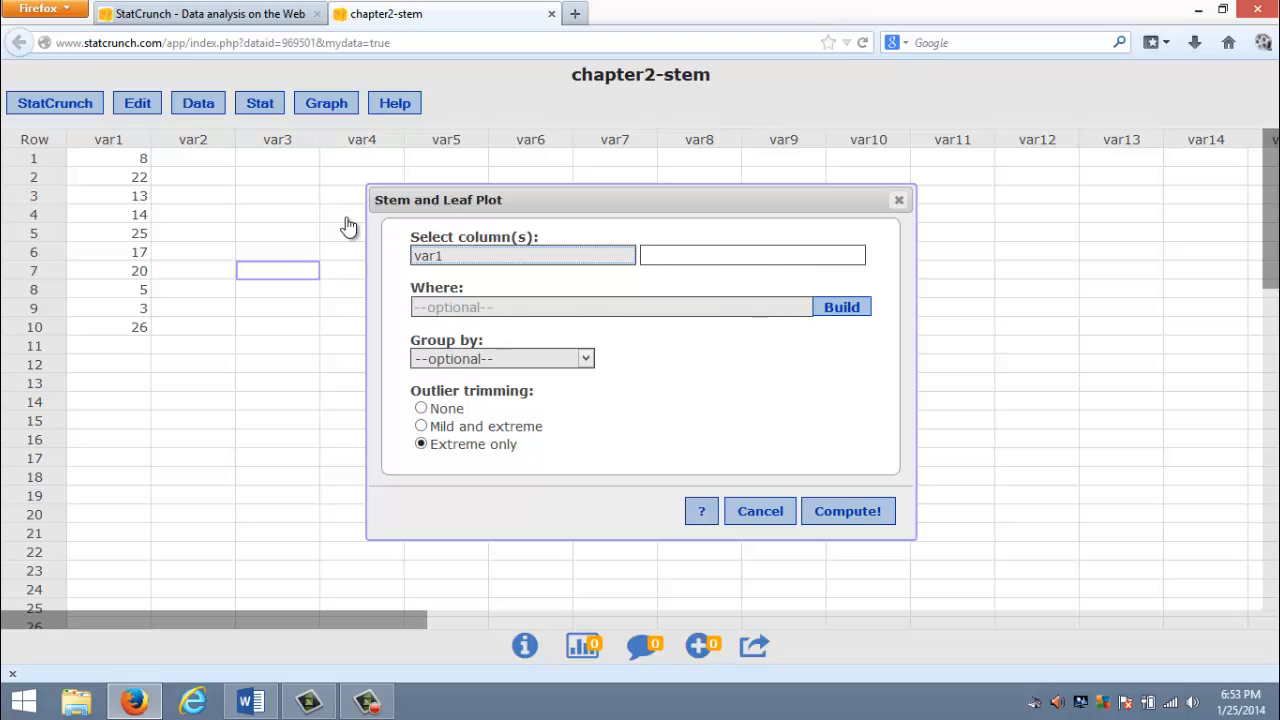
{"action": "left_click", "coordinate": [451, 260]}
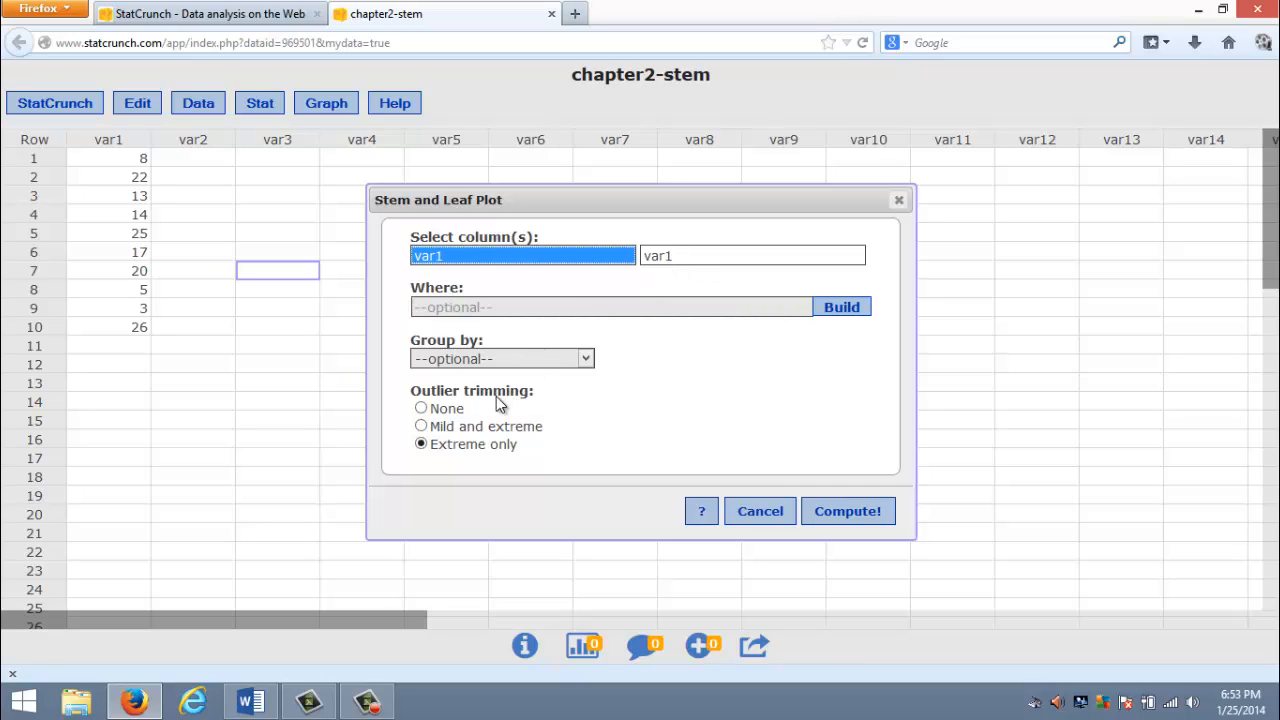
{"action": "left_click", "coordinate": [421, 409]}
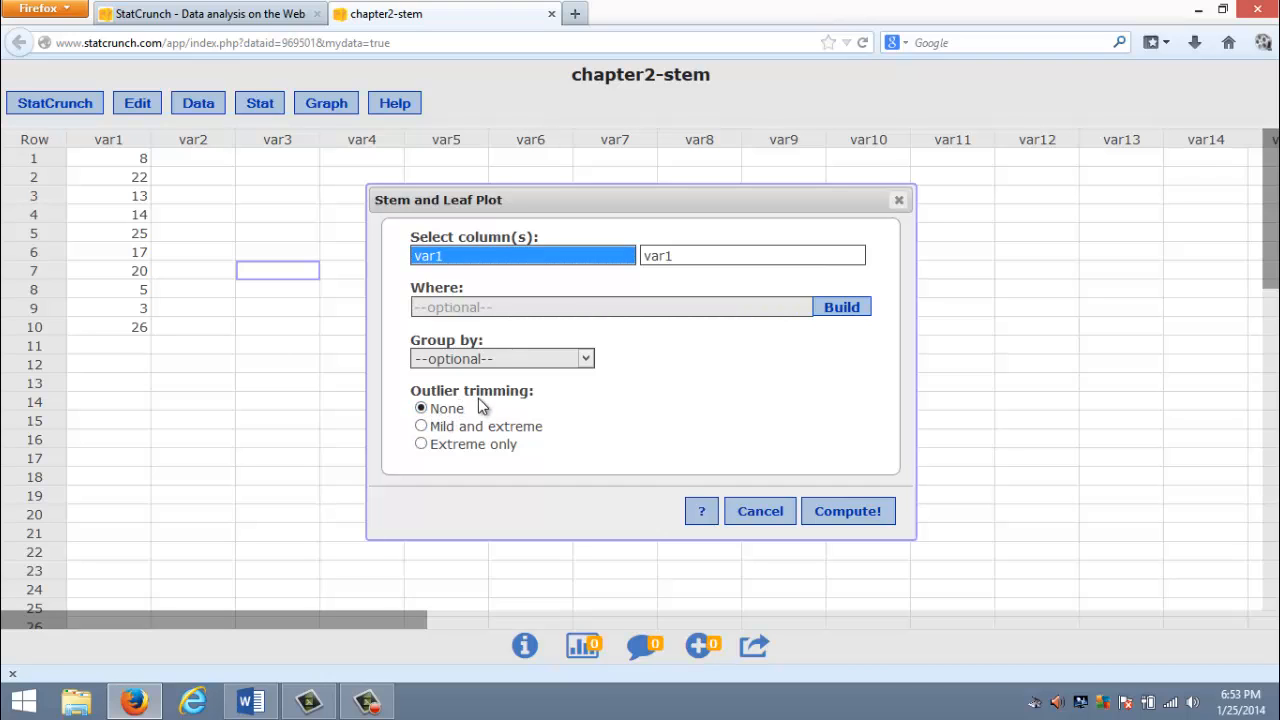
{"action": "left_click", "coordinate": [845, 514]}
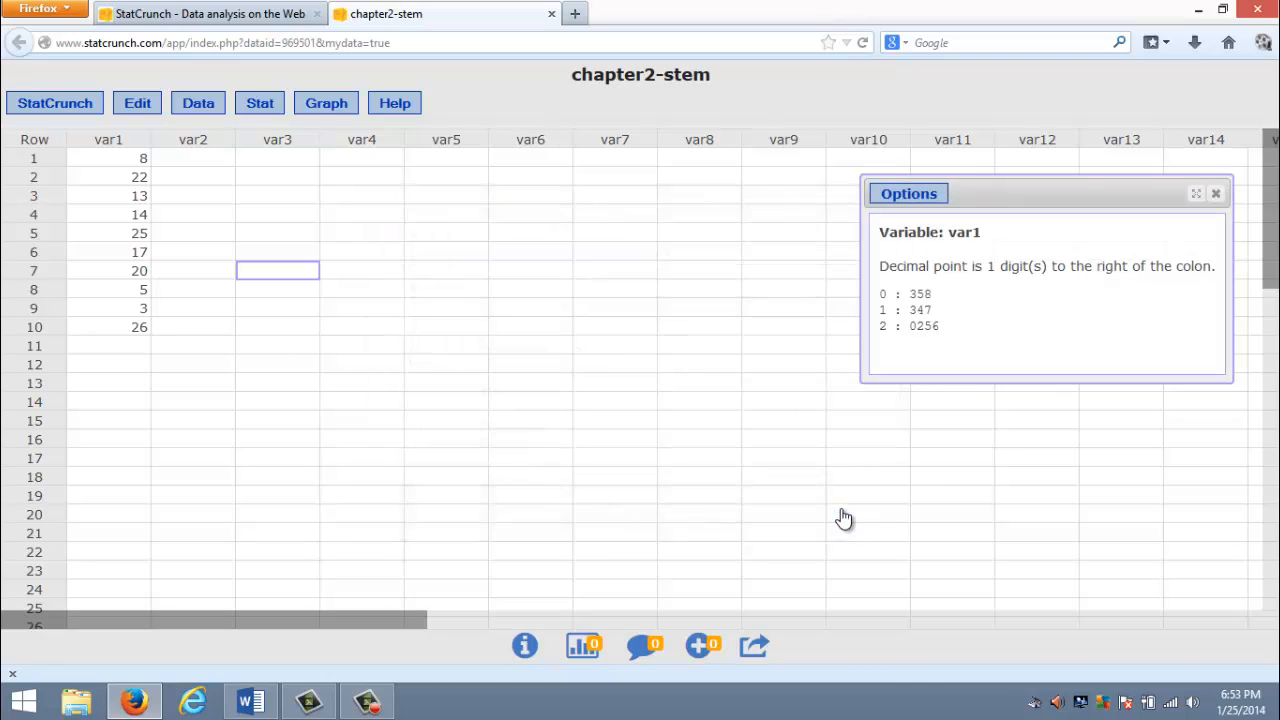
{"action": "left_click_drag", "start_coordinate": [986, 200], "coordinate": [787, 210]}
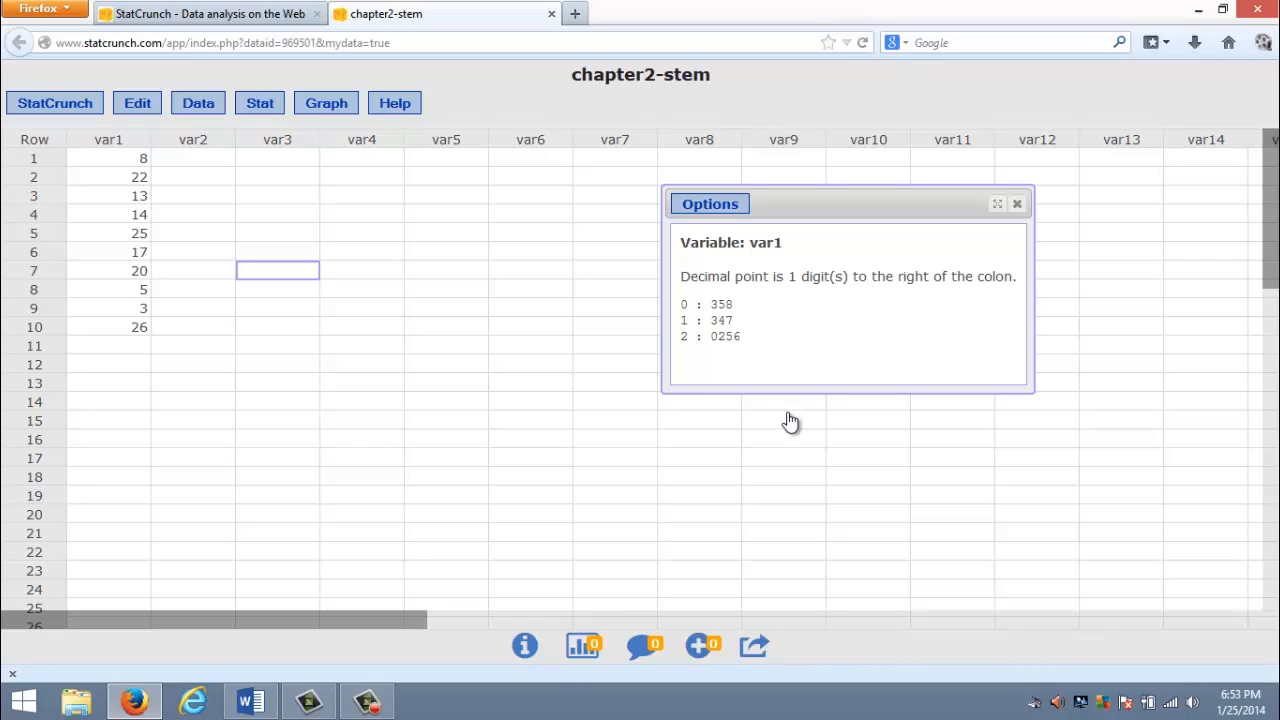
{"action": "left_click", "coordinate": [1017, 210]}
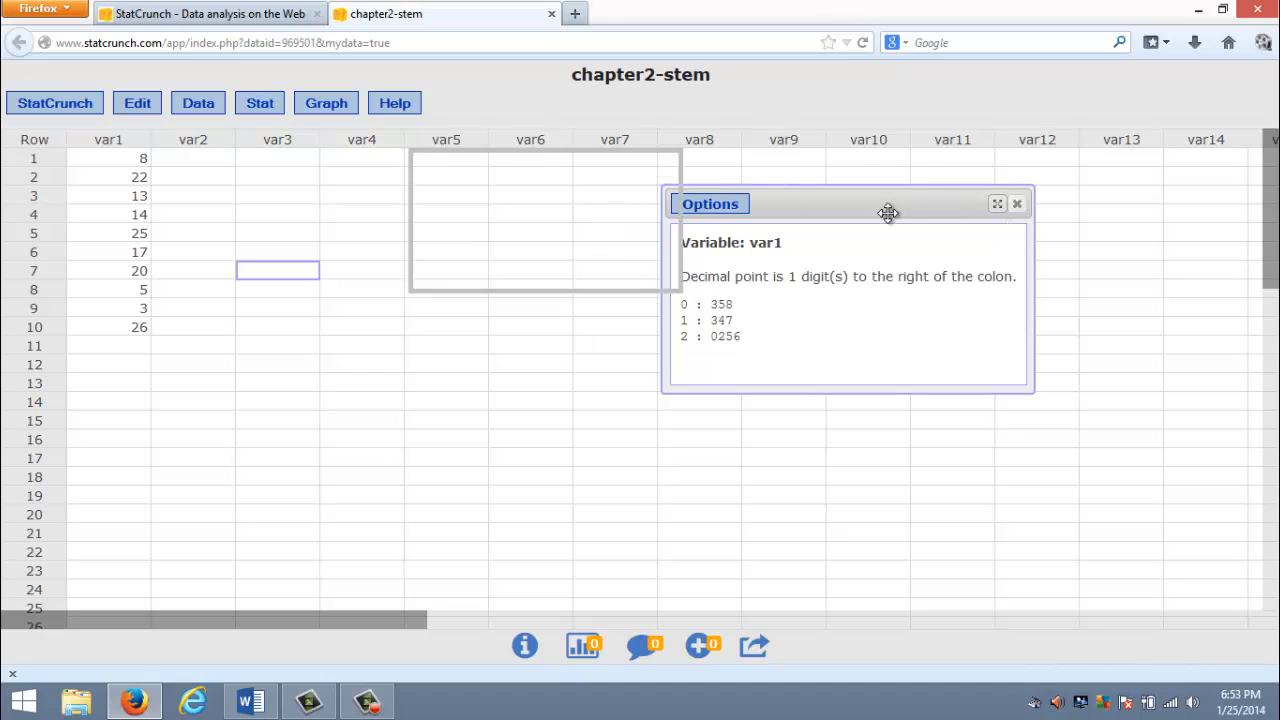
- Load the saved chsapter2-scatter data set from My Data and close the chapter2-stem tab
{"action": "left_click", "coordinate": [195, 102]}
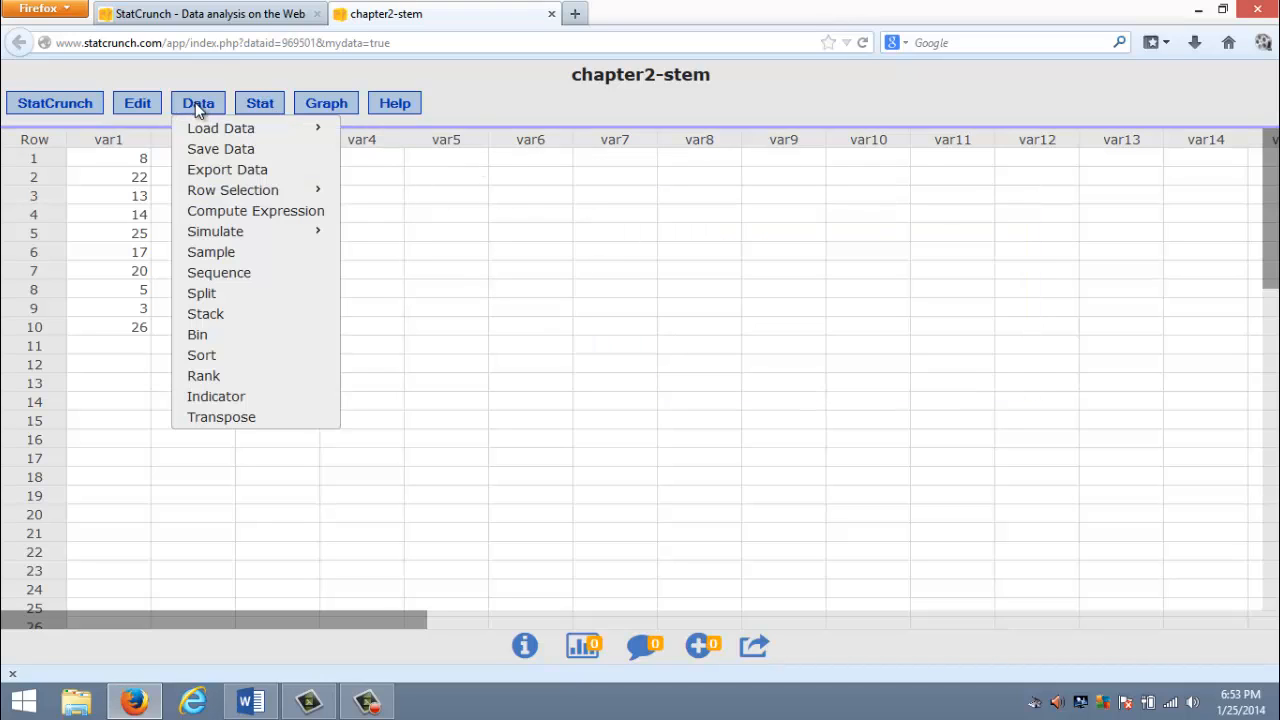
{"action": "mouse_move", "coordinate": [208, 128]}
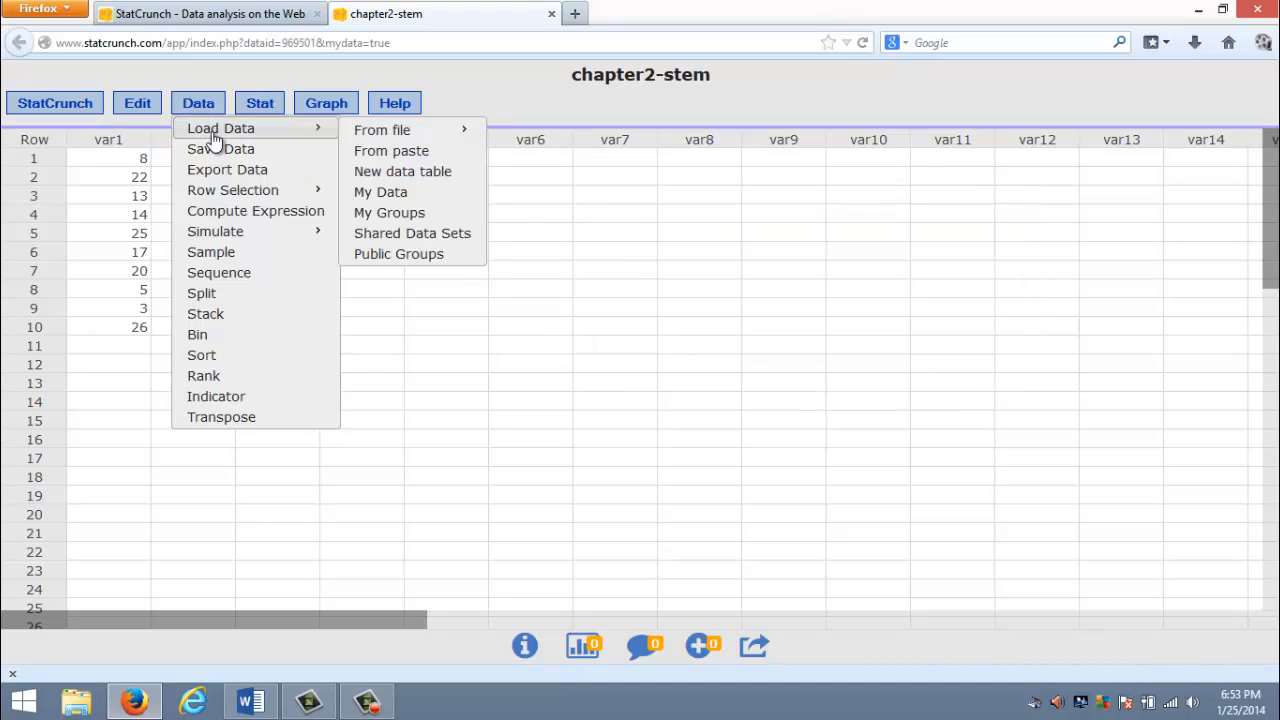
{"action": "left_click", "coordinate": [396, 192]}
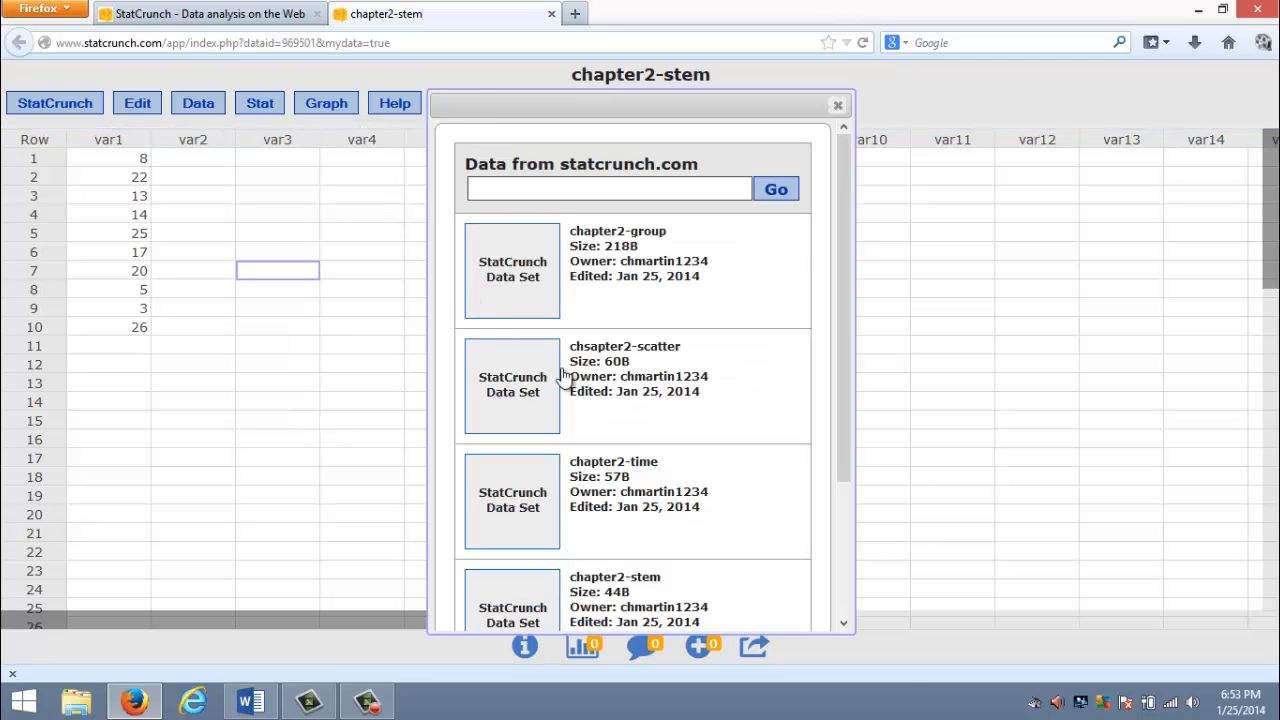
{"action": "left_click", "coordinate": [612, 380]}
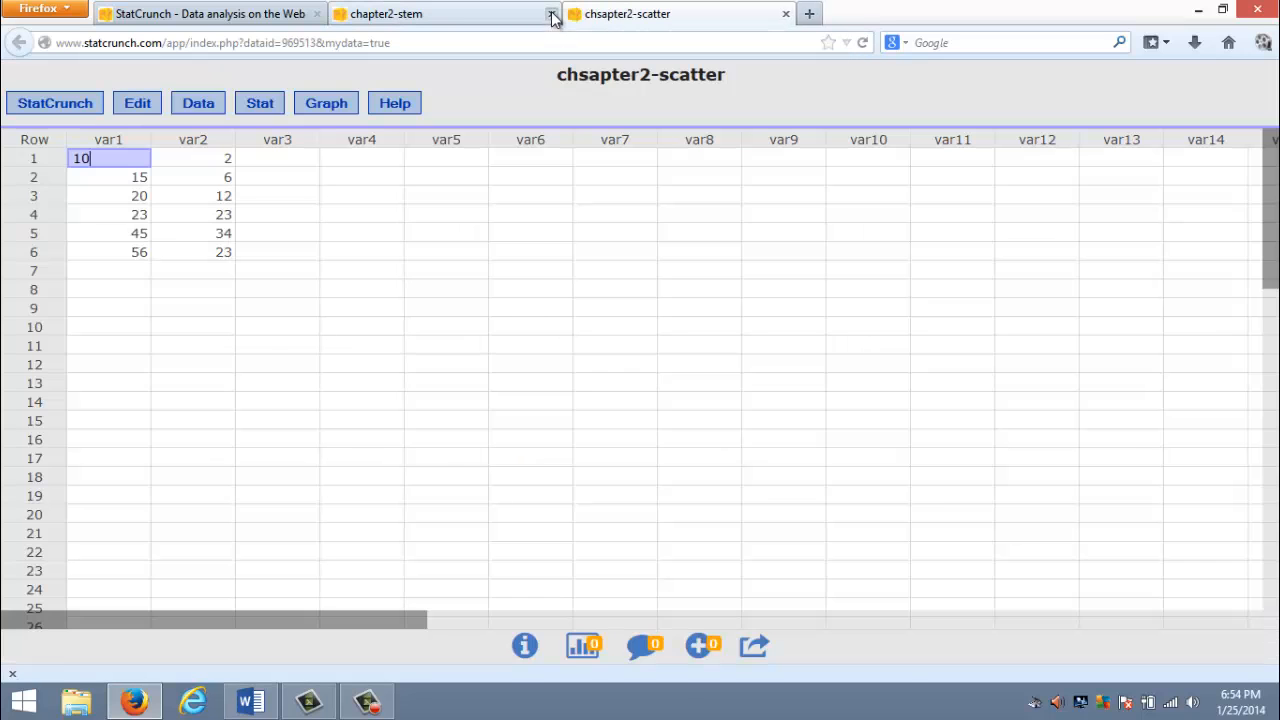
{"action": "left_click", "coordinate": [551, 14]}
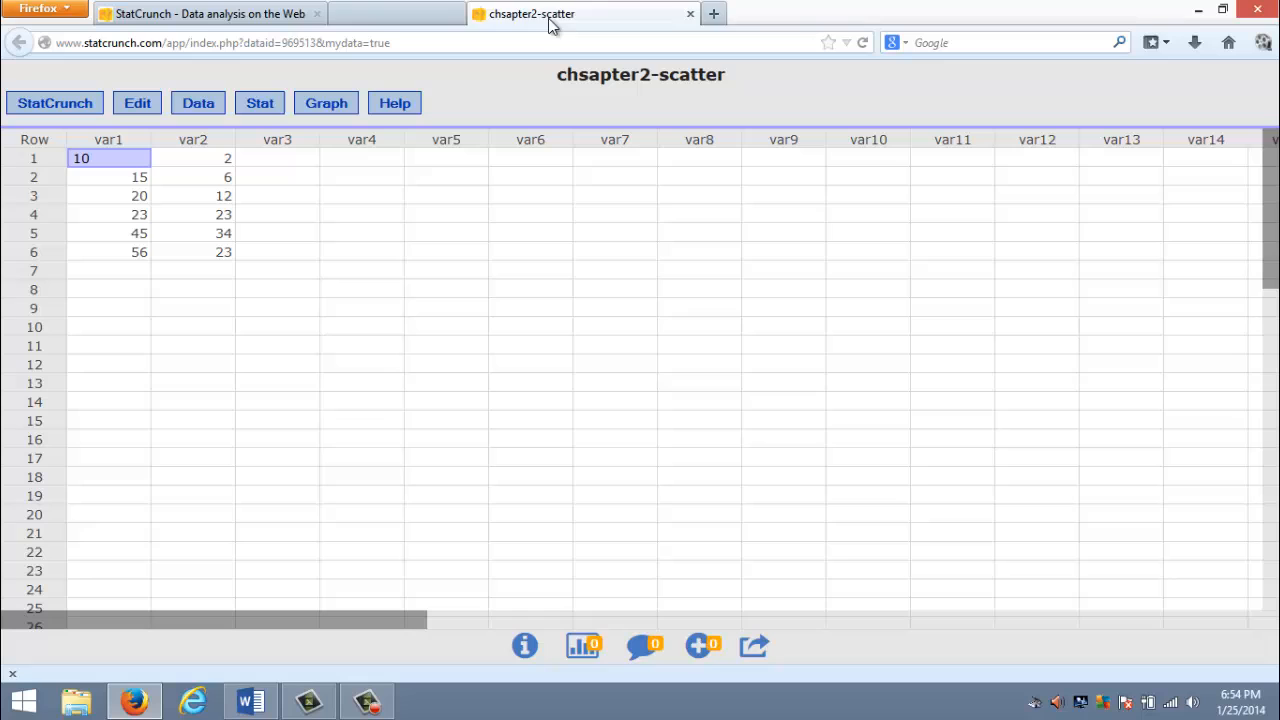
{"action": "left_click", "coordinate": [311, 327]}
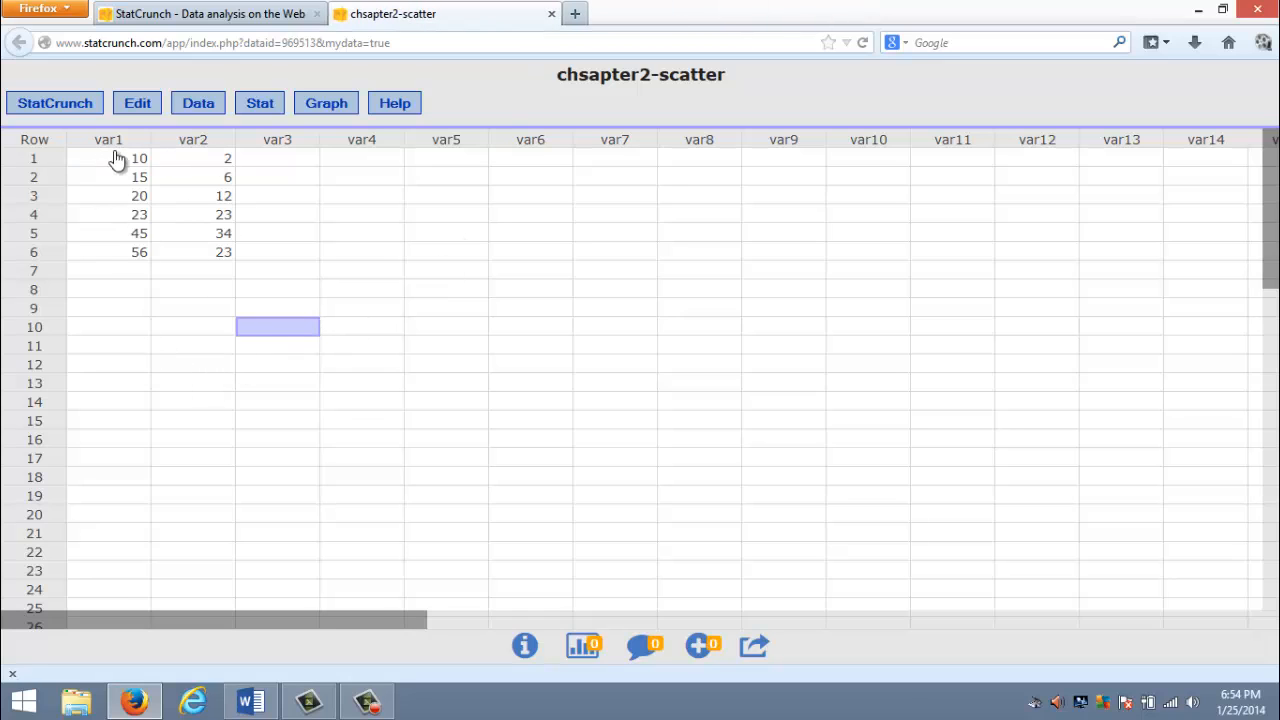
- Start a Scatter Plot with var1 as the X column and var2 as the Y column
{"action": "left_click", "coordinate": [327, 110]}
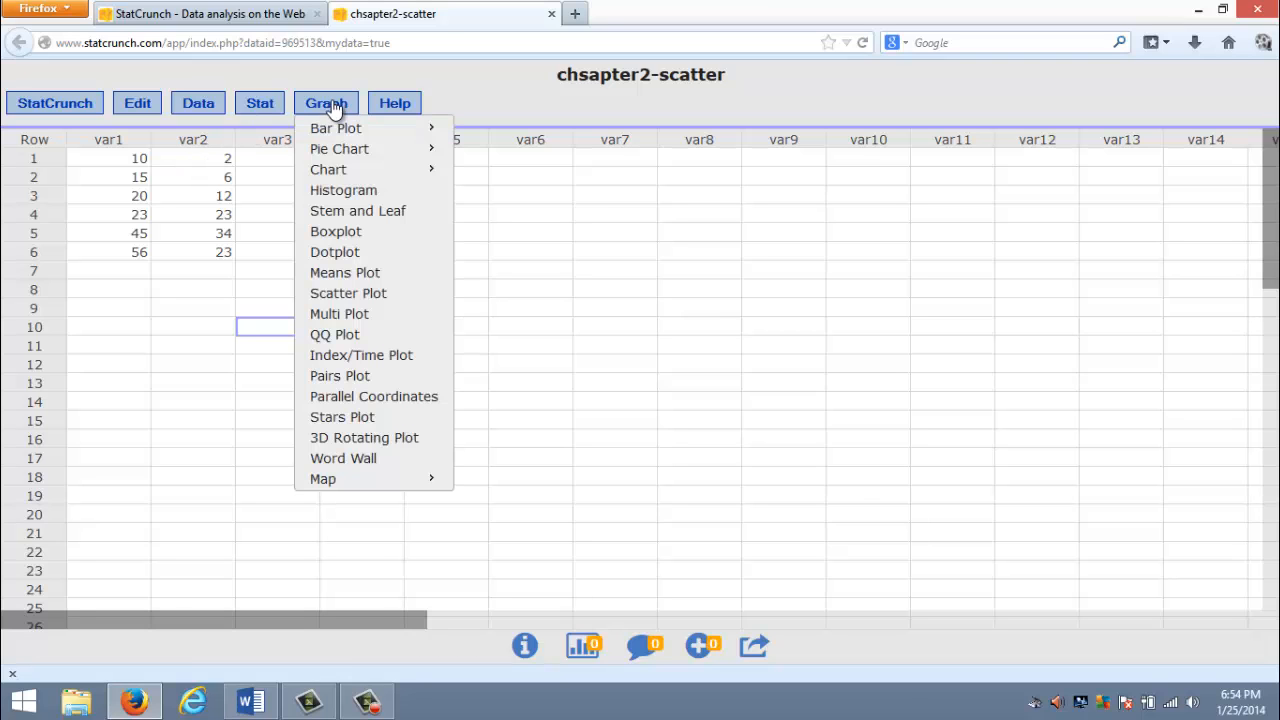
{"action": "left_click", "coordinate": [352, 294]}
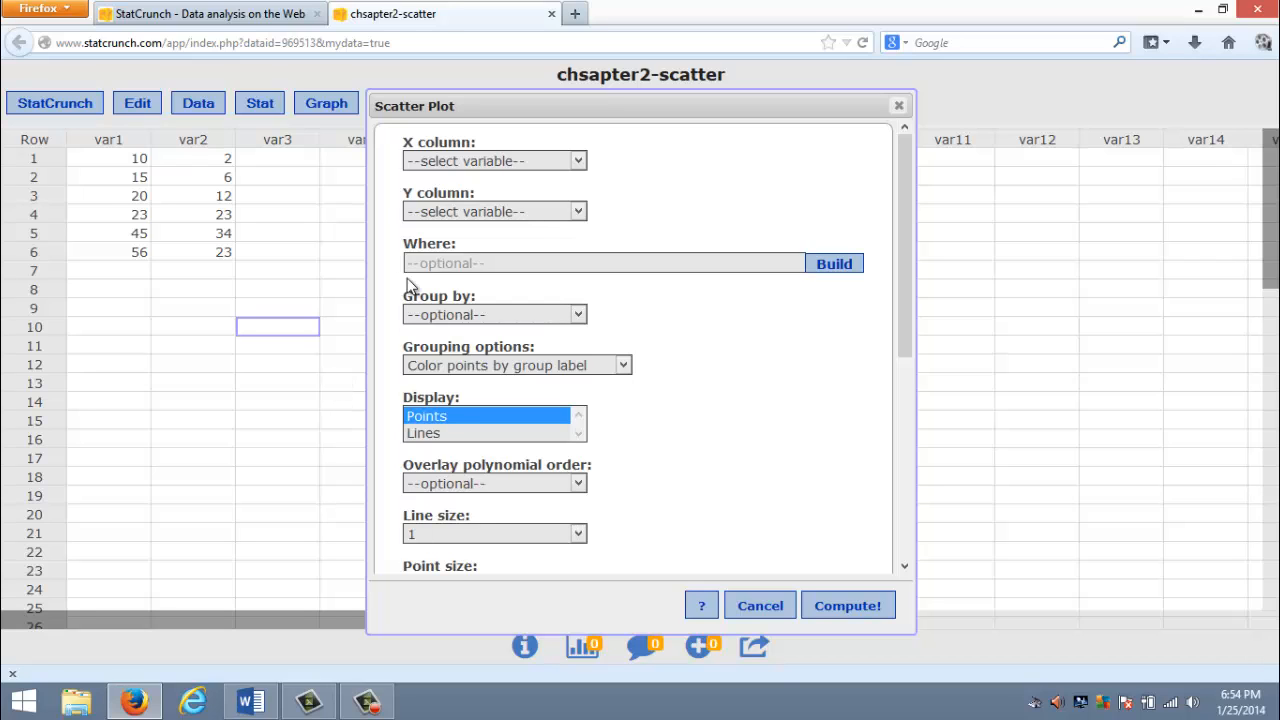
{"action": "left_click", "coordinate": [468, 162]}
{"action": "left_click", "coordinate": [434, 199]}
{"action": "left_click", "coordinate": [455, 212]}
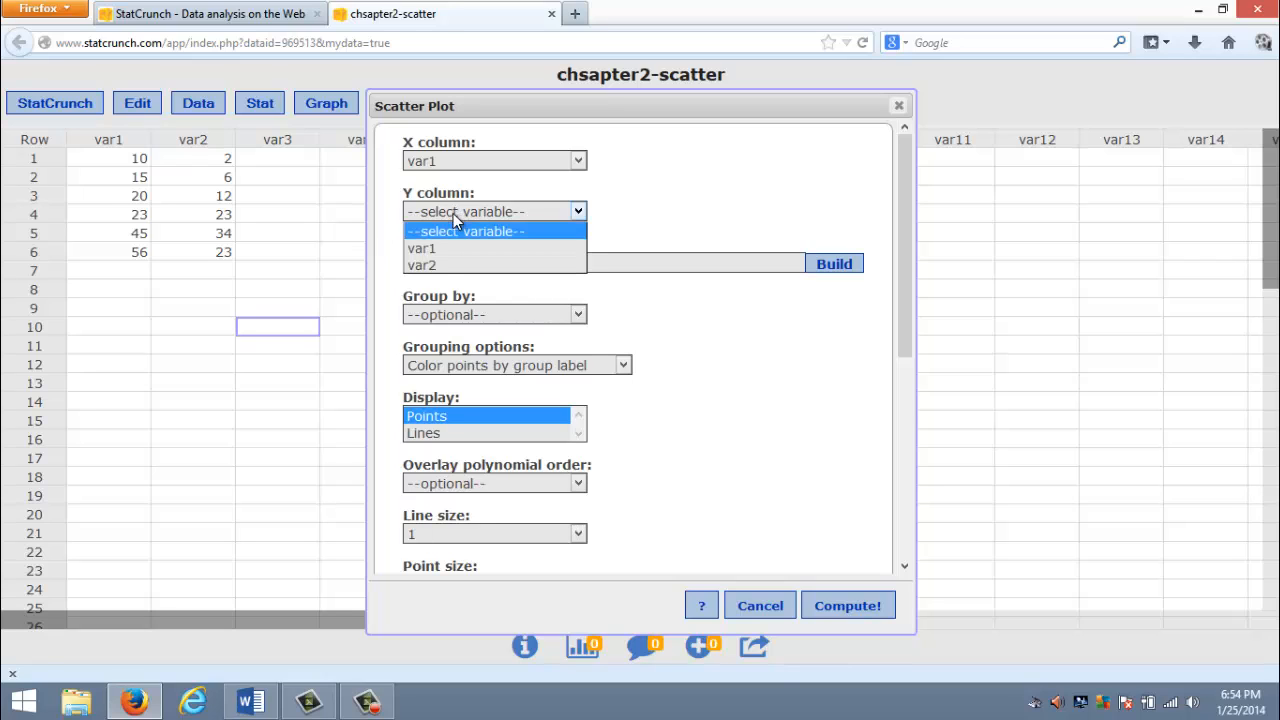
{"action": "left_click", "coordinate": [438, 266]}
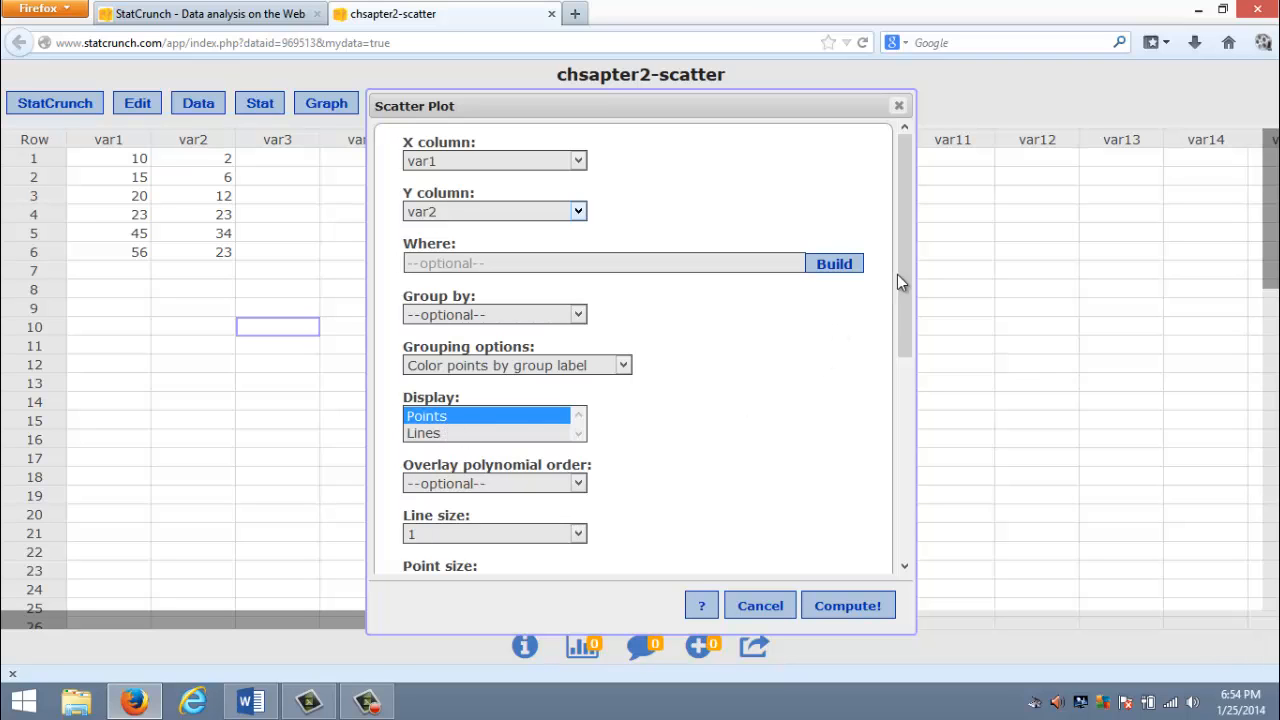
- Enable horizontal and vertical lines for the scatter plot, compute it, and close the resulting graph after viewing it
{"action": "left_click_drag", "start_coordinate": [908, 271], "coordinate": [866, 358]}
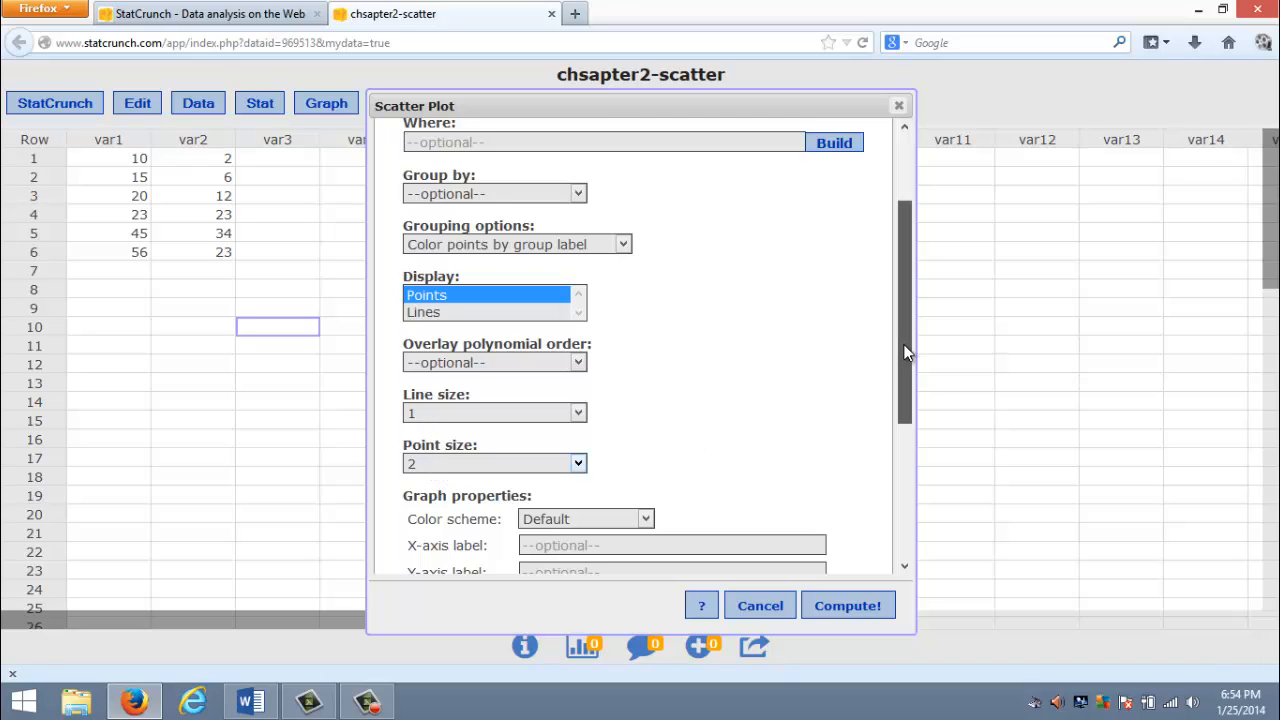
{"action": "left_click_drag", "start_coordinate": [904, 366], "coordinate": [901, 460]}
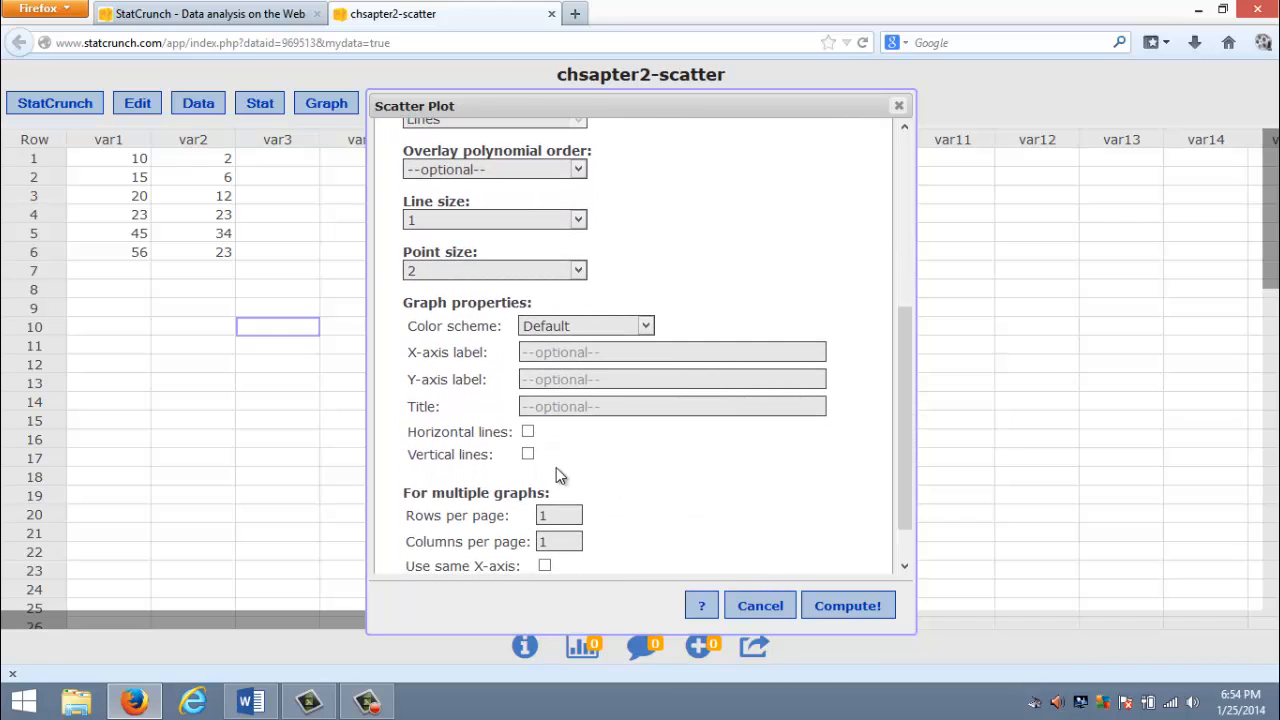
{"action": "left_click", "coordinate": [528, 433]}
{"action": "left_click", "coordinate": [528, 455]}
{"action": "left_click_drag", "start_coordinate": [904, 449], "coordinate": [906, 483]}
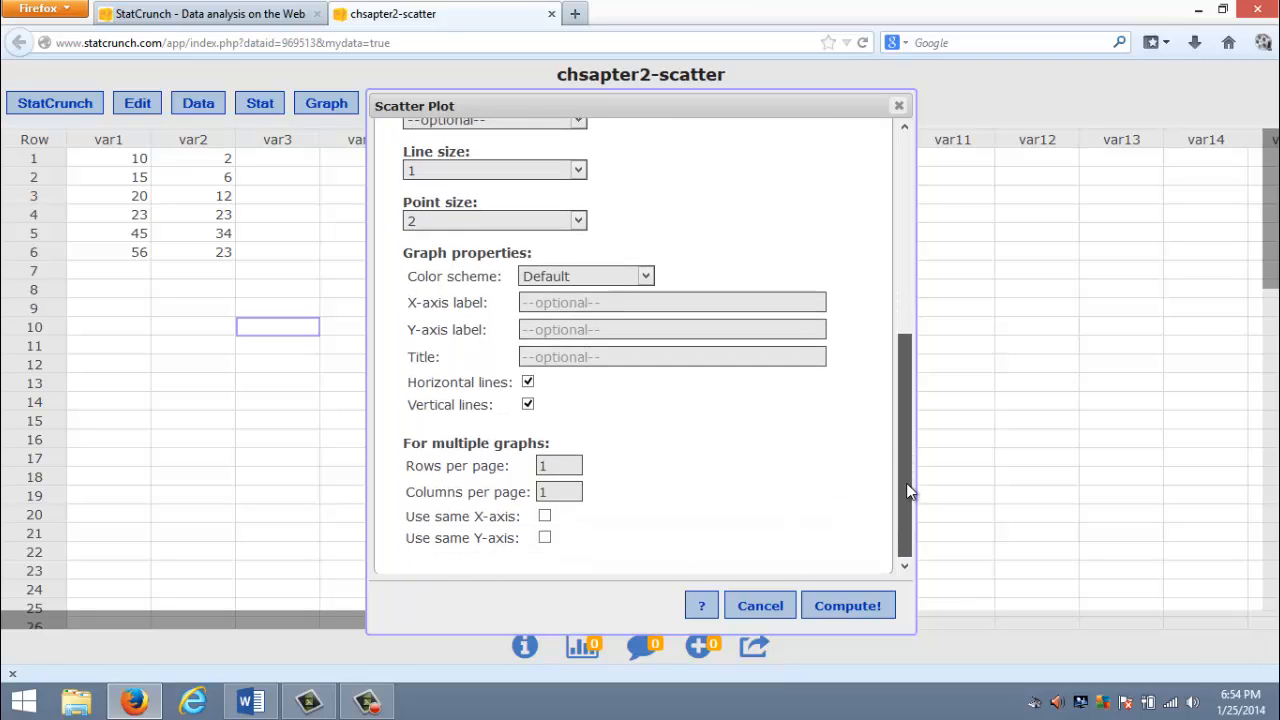
{"action": "left_click", "coordinate": [852, 607]}
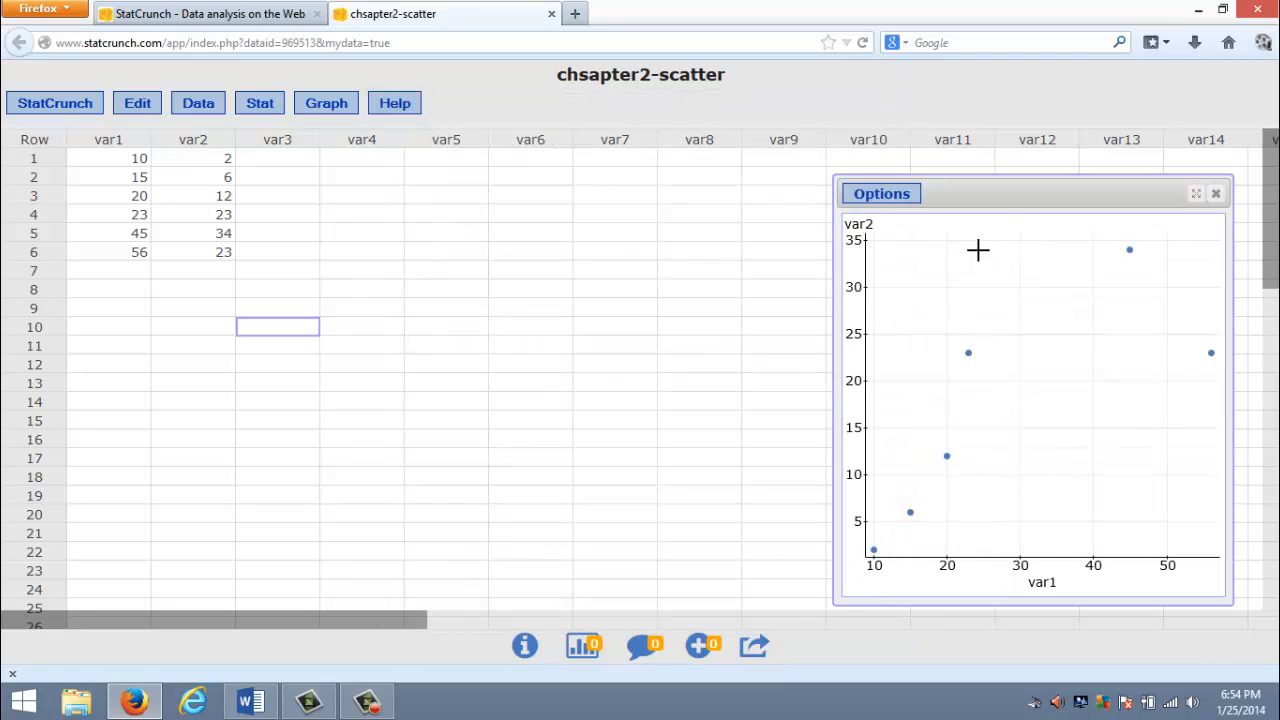
{"action": "left_click_drag", "start_coordinate": [997, 196], "coordinate": [576, 187]}
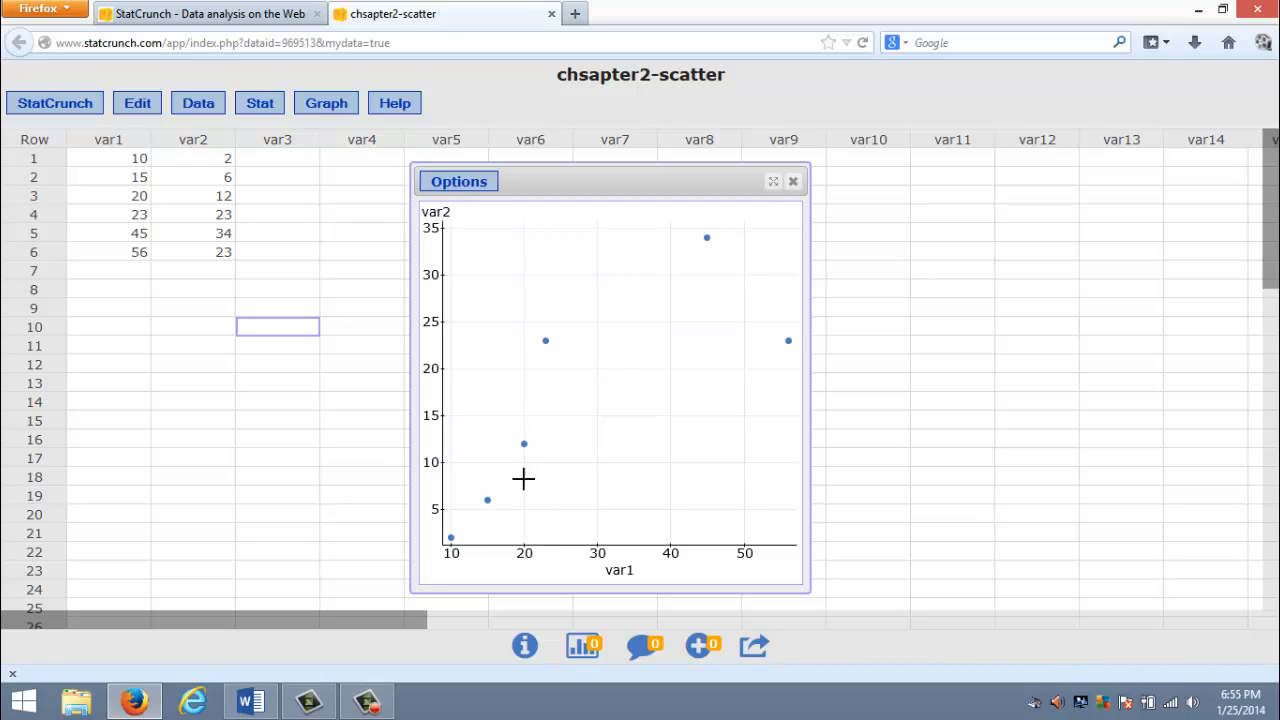
{"action": "left_click", "coordinate": [794, 183]}
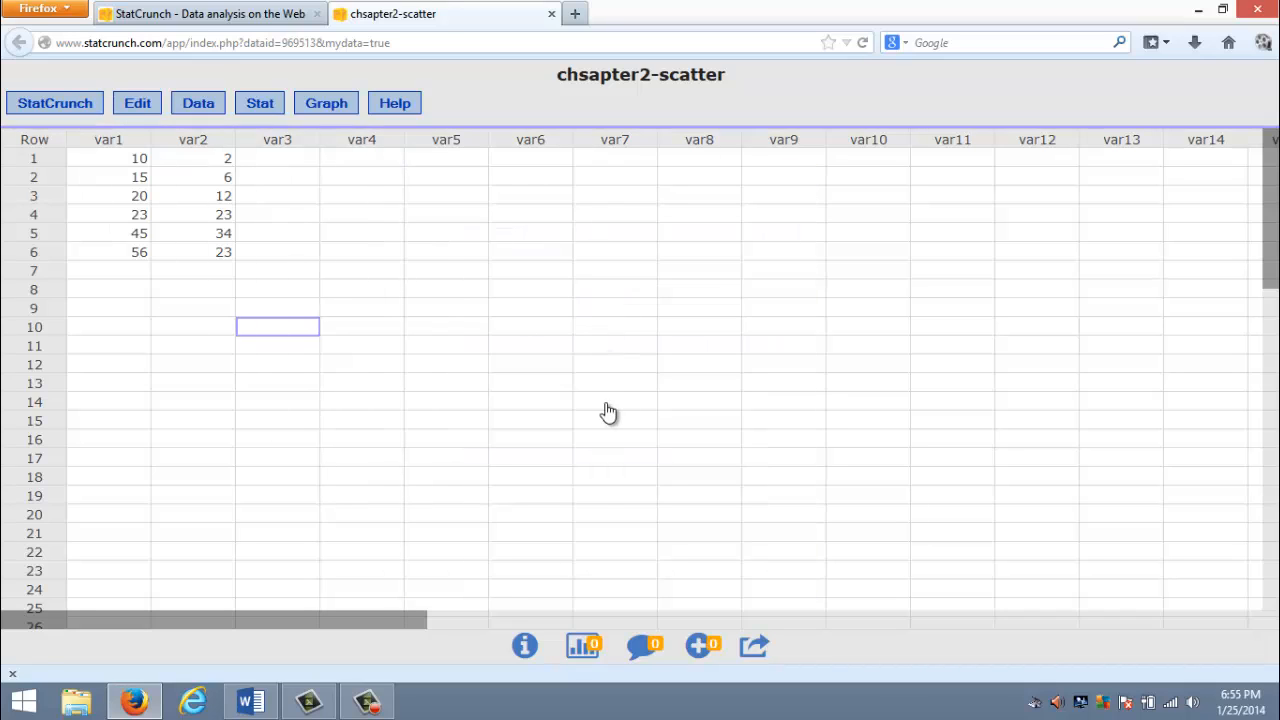